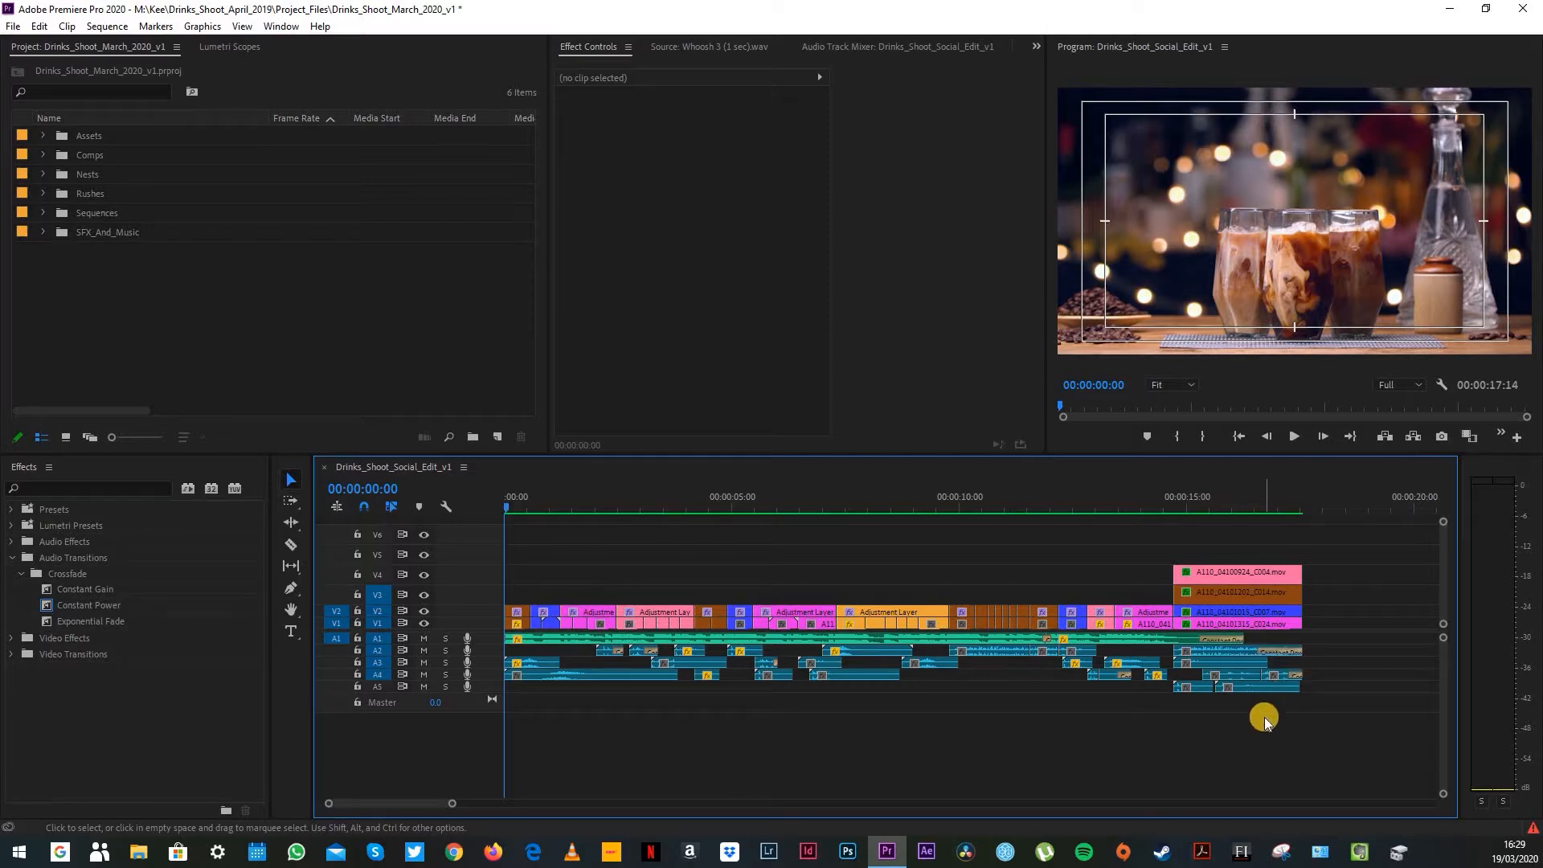
Step: Review the coffee, berry drink and cocktail shots at various points across the Drinks_Shoot_Social_Edit_v1 timeline
{"action": "left_click_drag", "start_coordinate": [1257, 729], "coordinate": [527, 651]}
{"action": "left_click", "coordinate": [546, 712]}
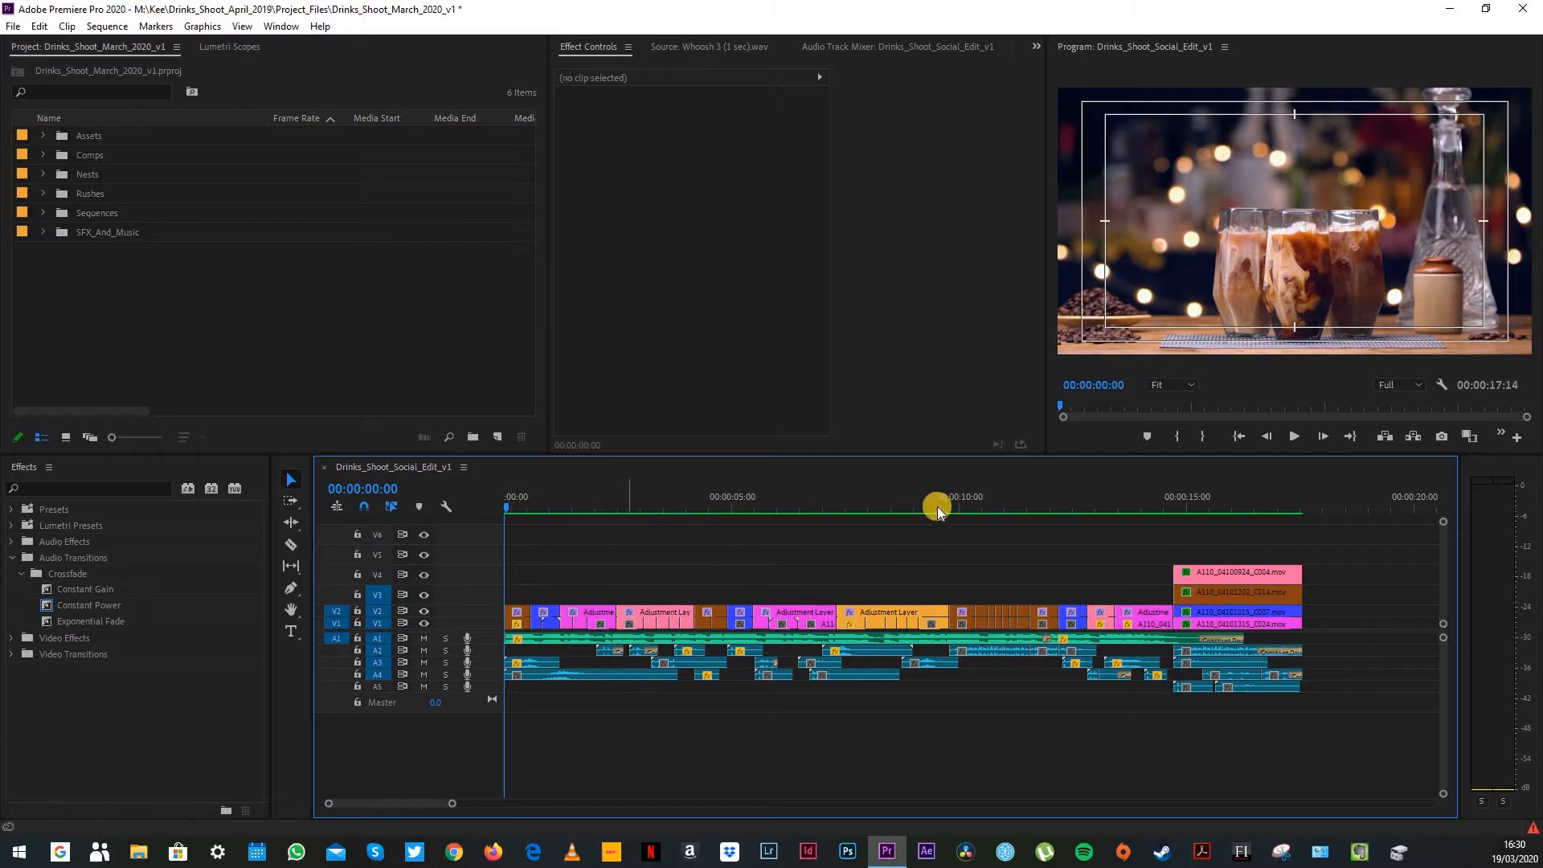
{"action": "left_click", "coordinate": [512, 500]}
{"action": "left_click", "coordinate": [710, 500]}
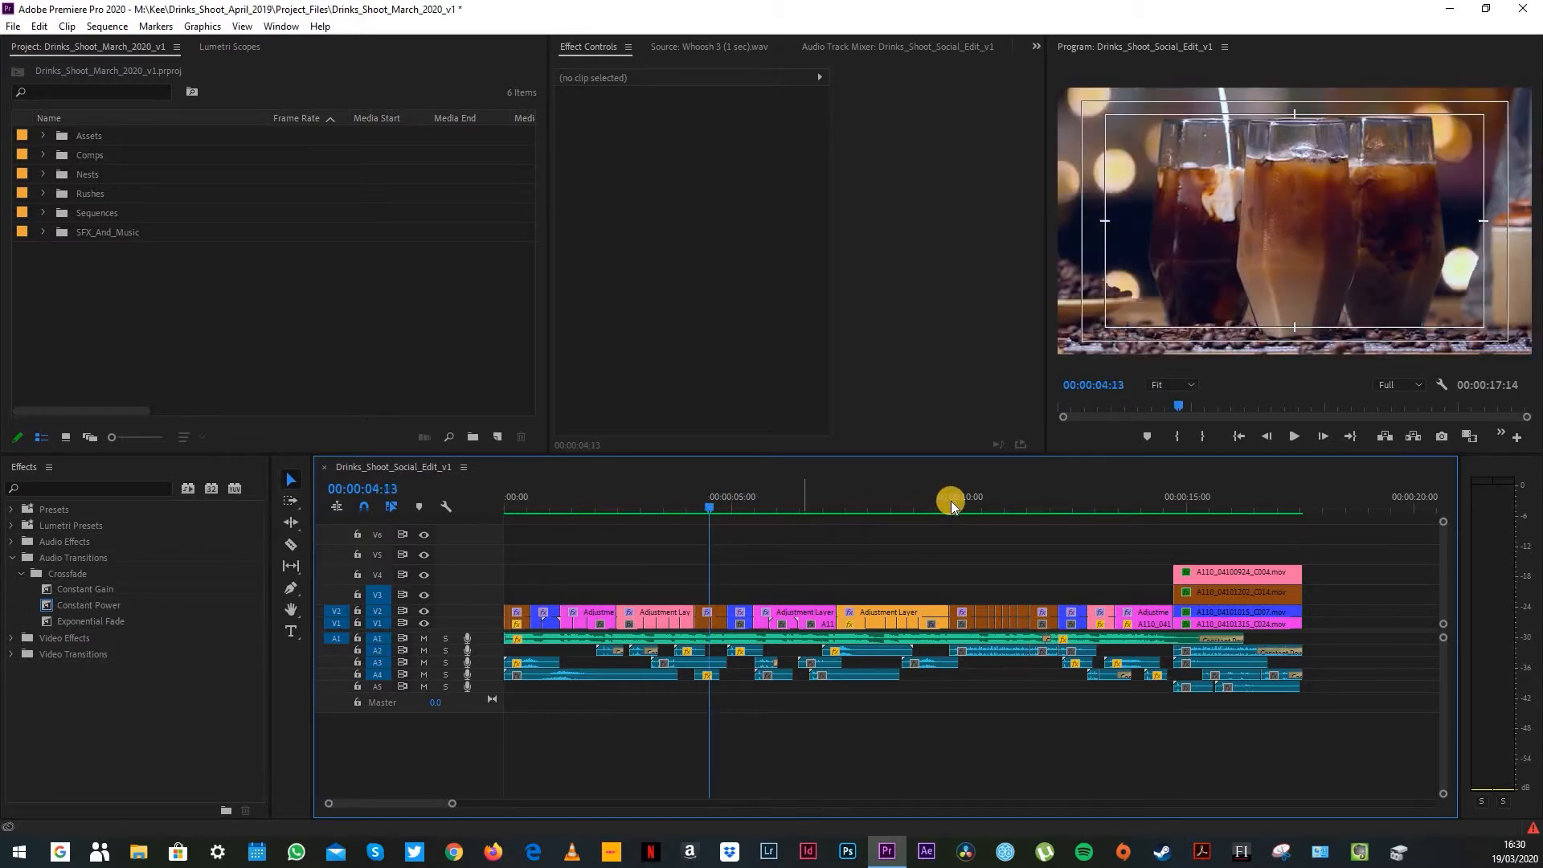
{"action": "left_click", "coordinate": [973, 498]}
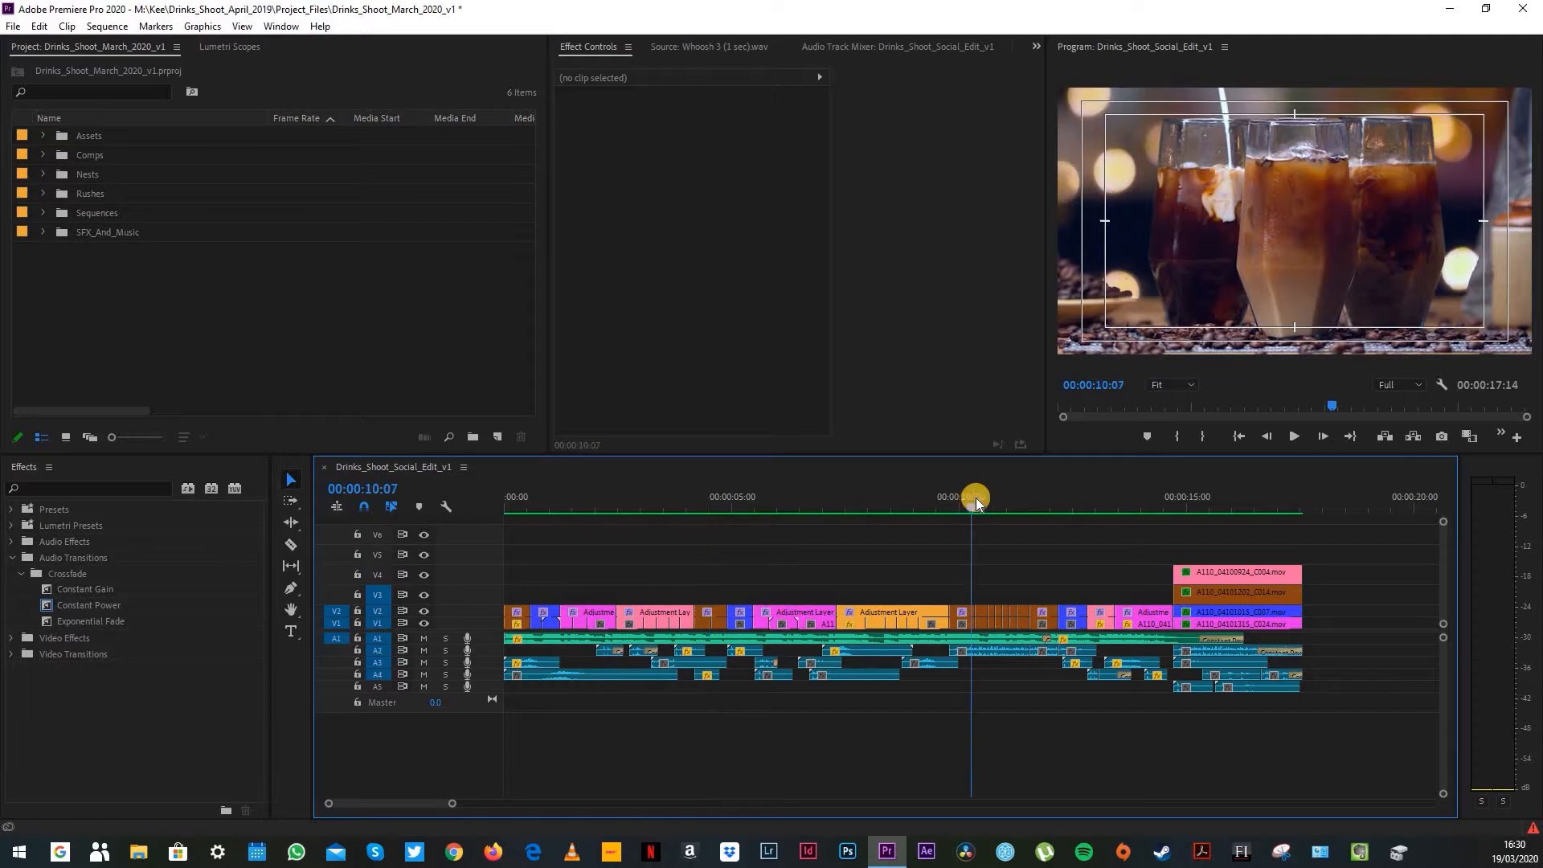
{"action": "left_click", "coordinate": [1073, 498]}
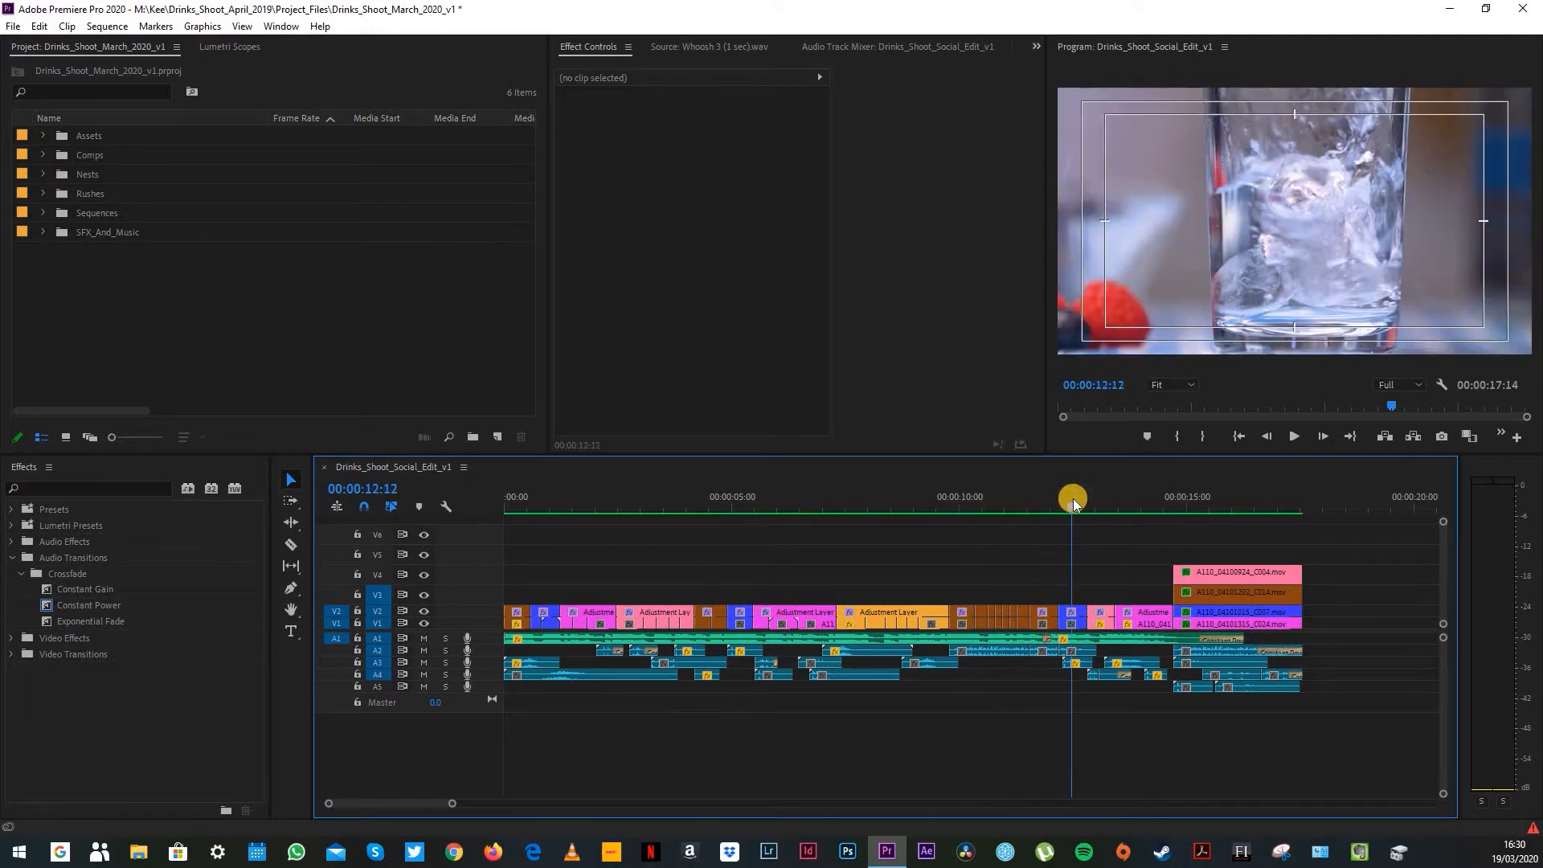
{"action": "left_click", "coordinate": [744, 500]}
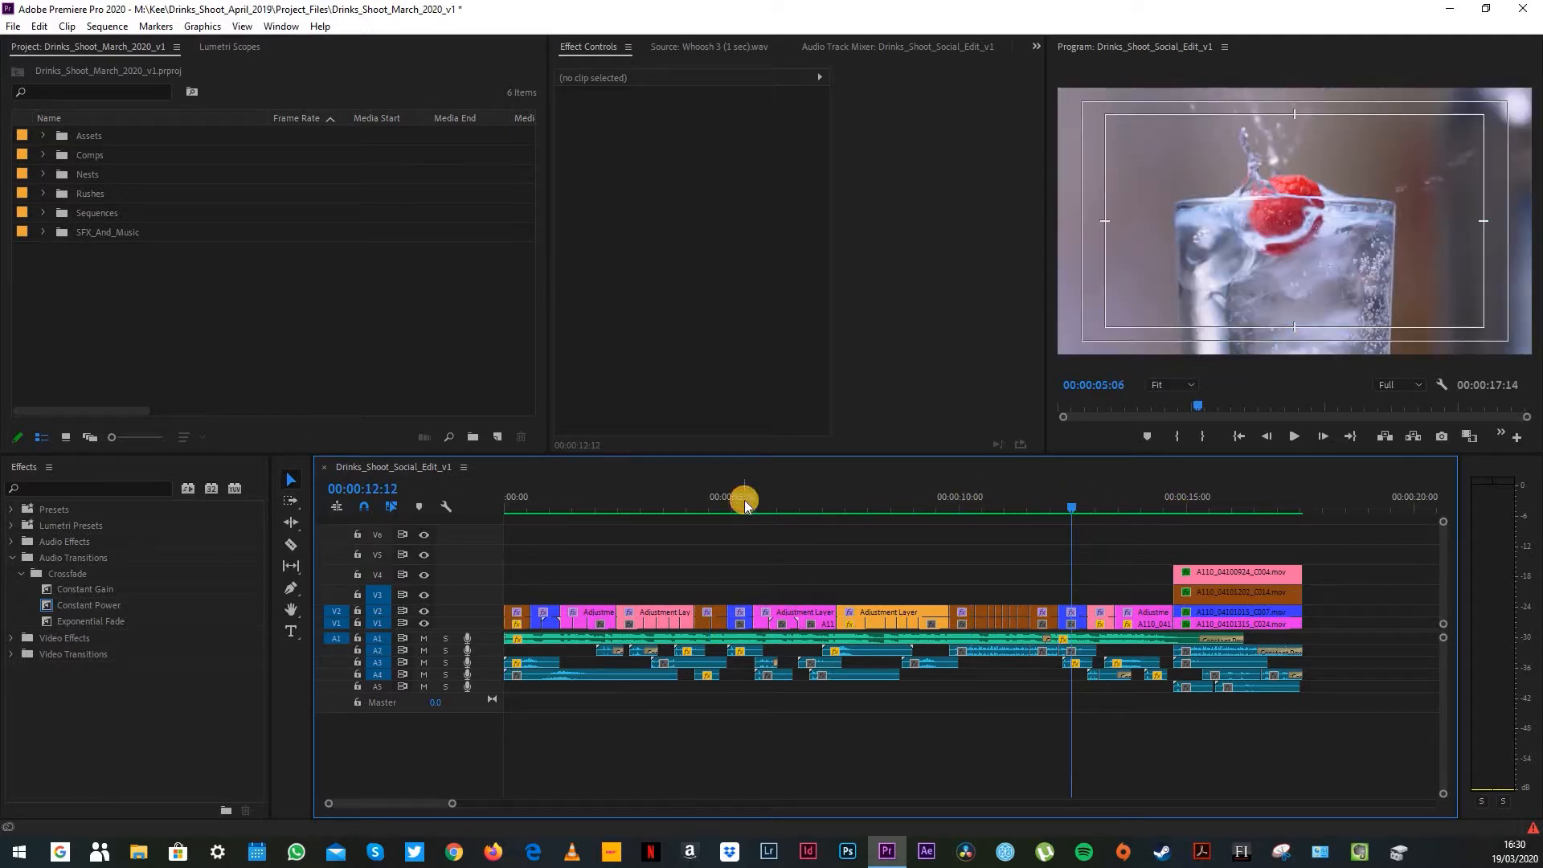
{"action": "left_click", "coordinate": [549, 497]}
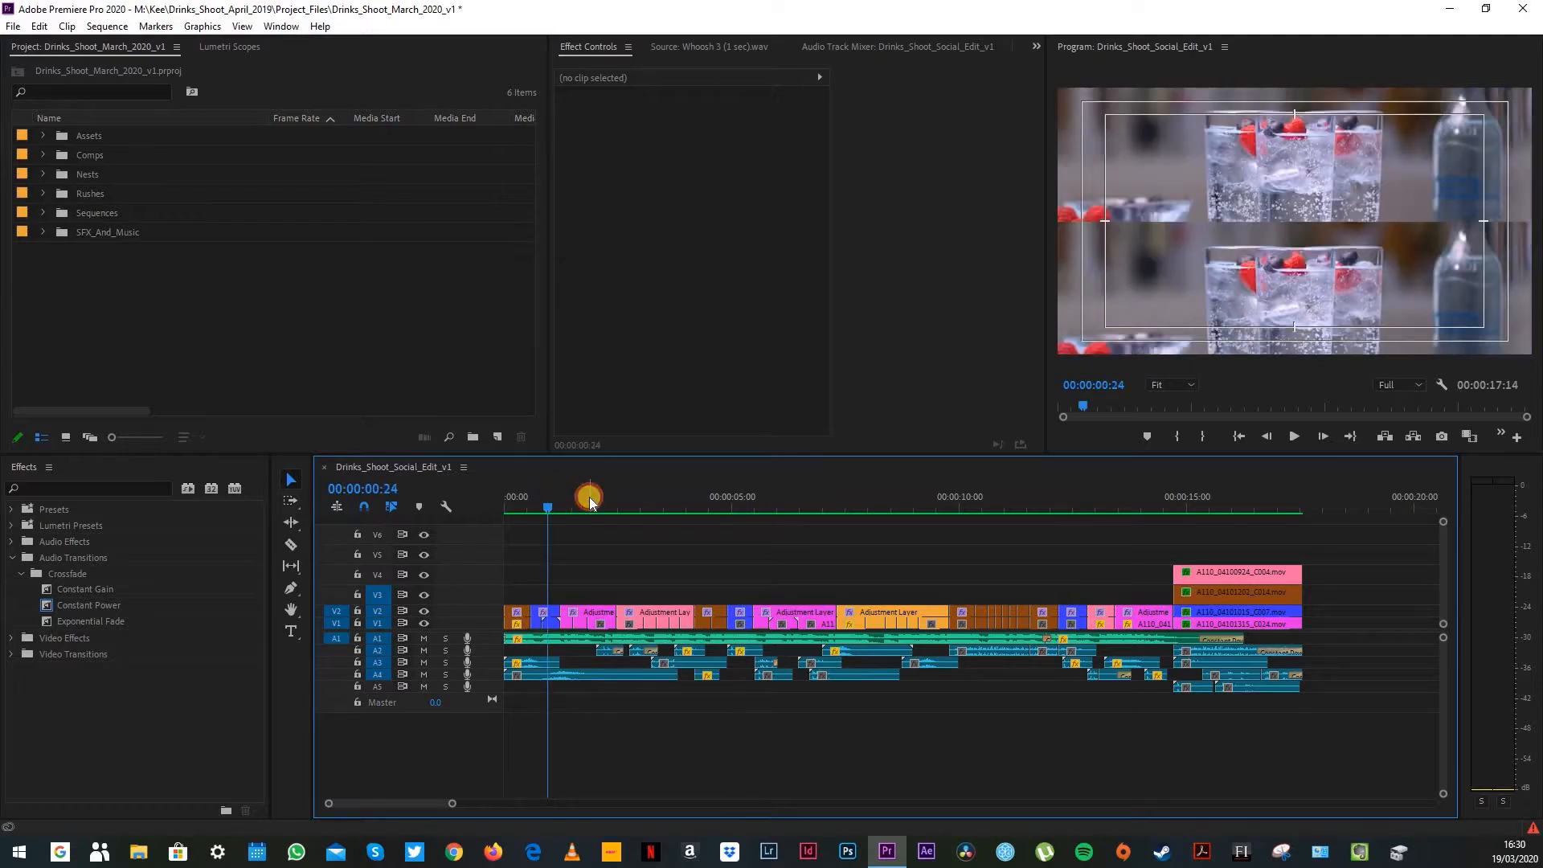
{"action": "left_click", "coordinate": [590, 497]}
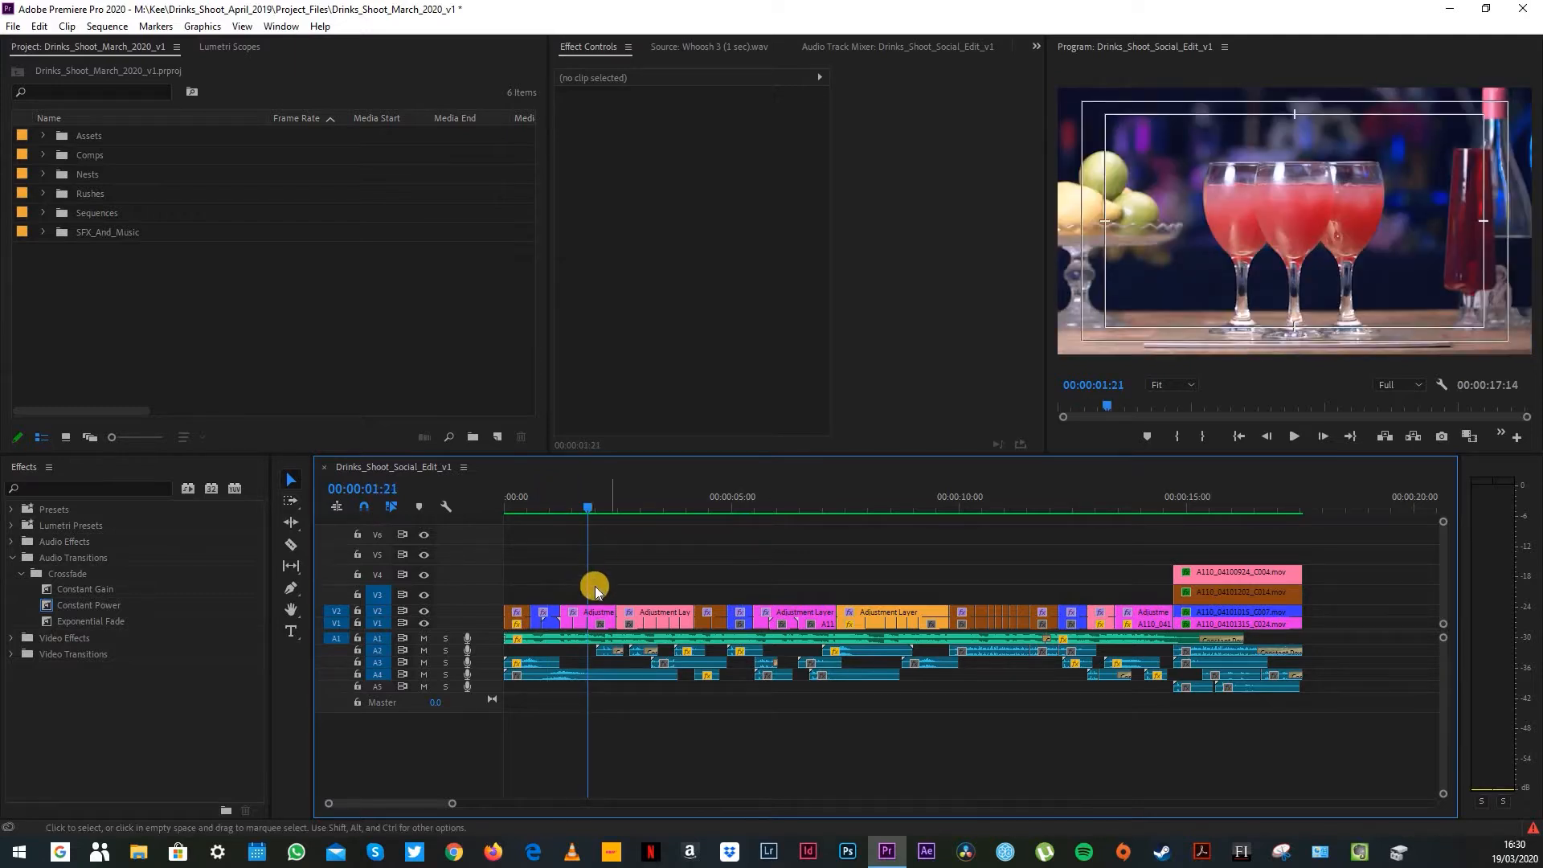
{"action": "left_click", "coordinate": [660, 500]}
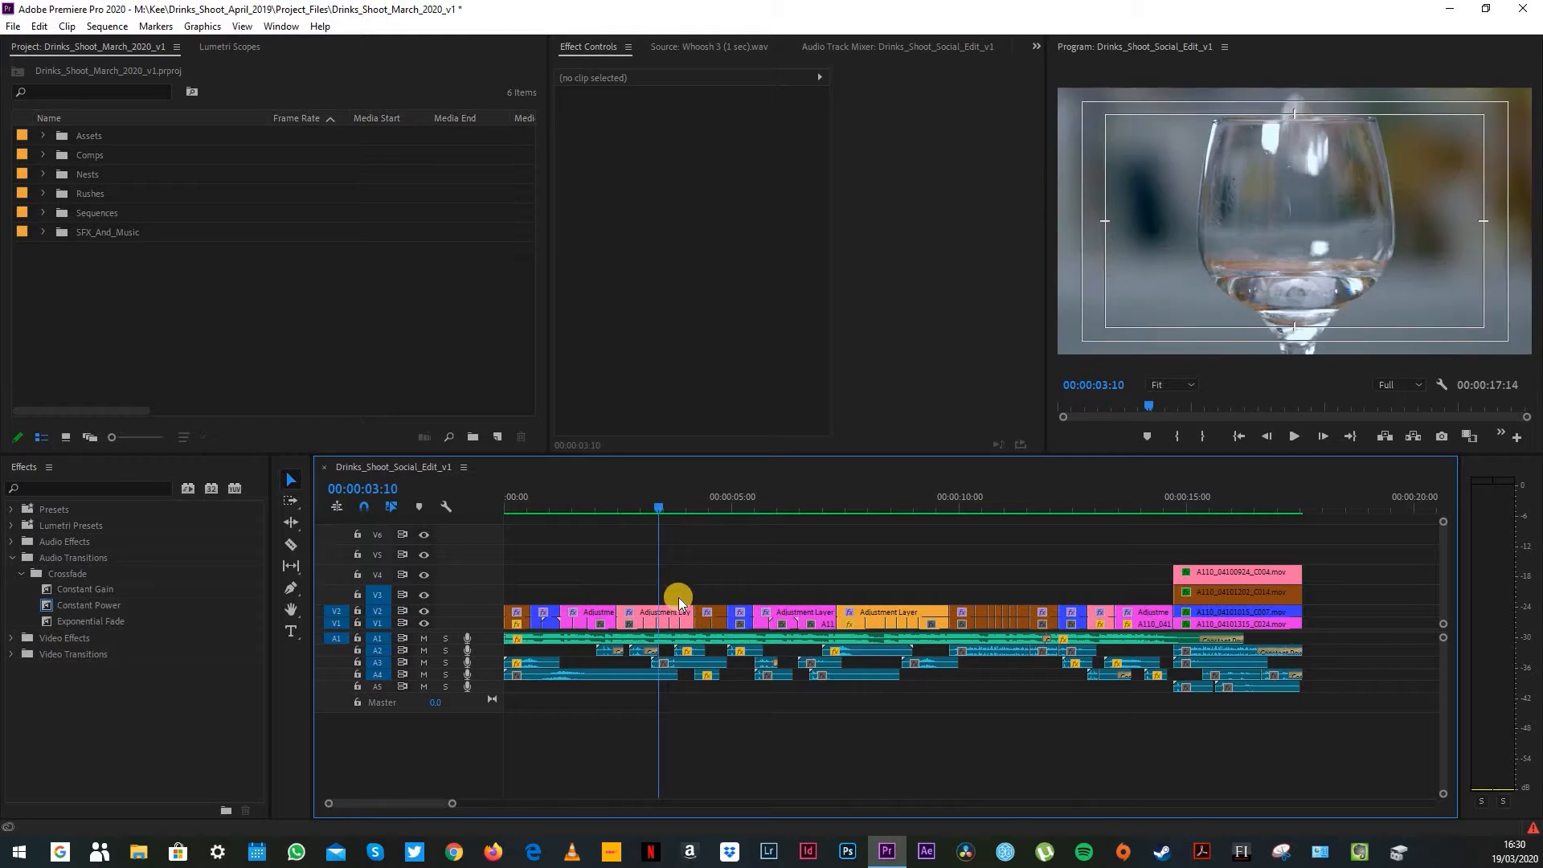
{"action": "left_click", "coordinate": [1101, 504]}
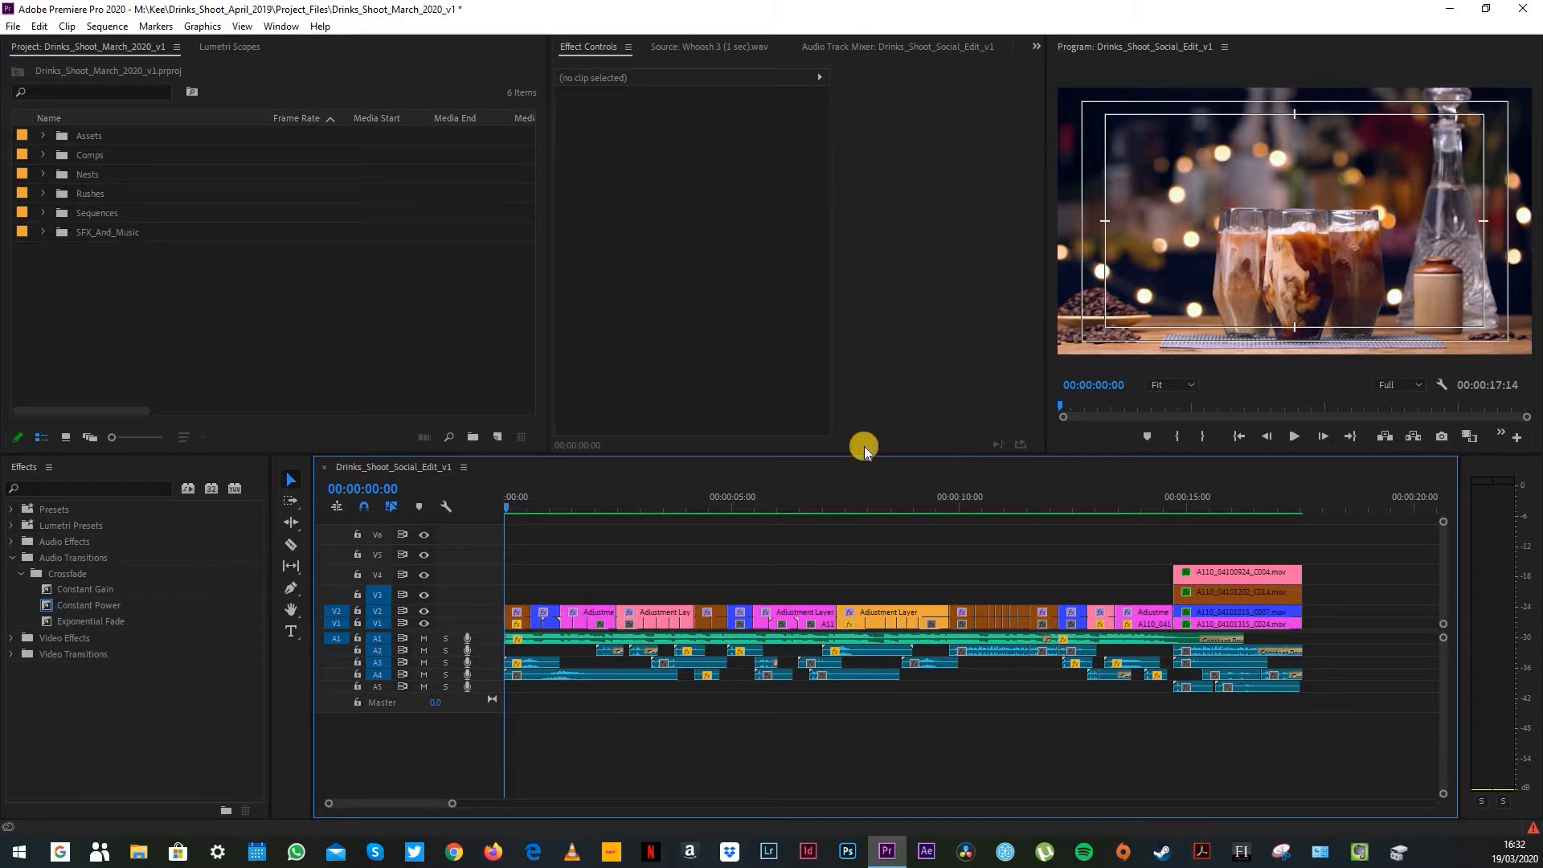
Step: Move to the split-screen berry drink shot at 00:00:01:02 and expand video tracks V1 and V2
{"action": "left_click", "coordinate": [533, 495]}
{"action": "left_click_drag", "start_coordinate": [537, 495], "coordinate": [556, 497]}
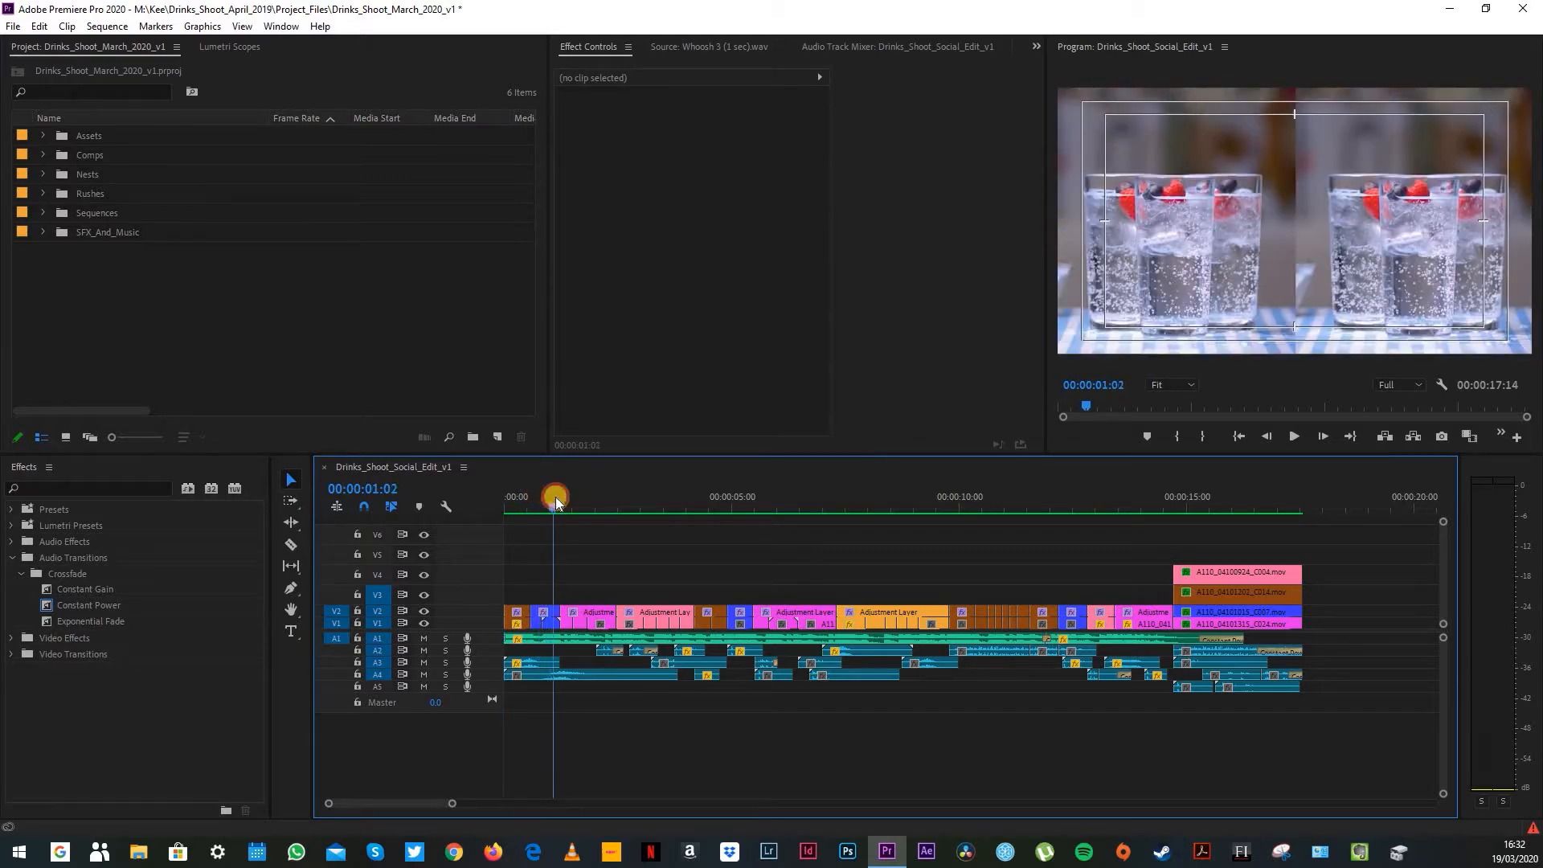
{"action": "double_click", "coordinate": [479, 622]}
{"action": "double_click", "coordinate": [470, 577]}
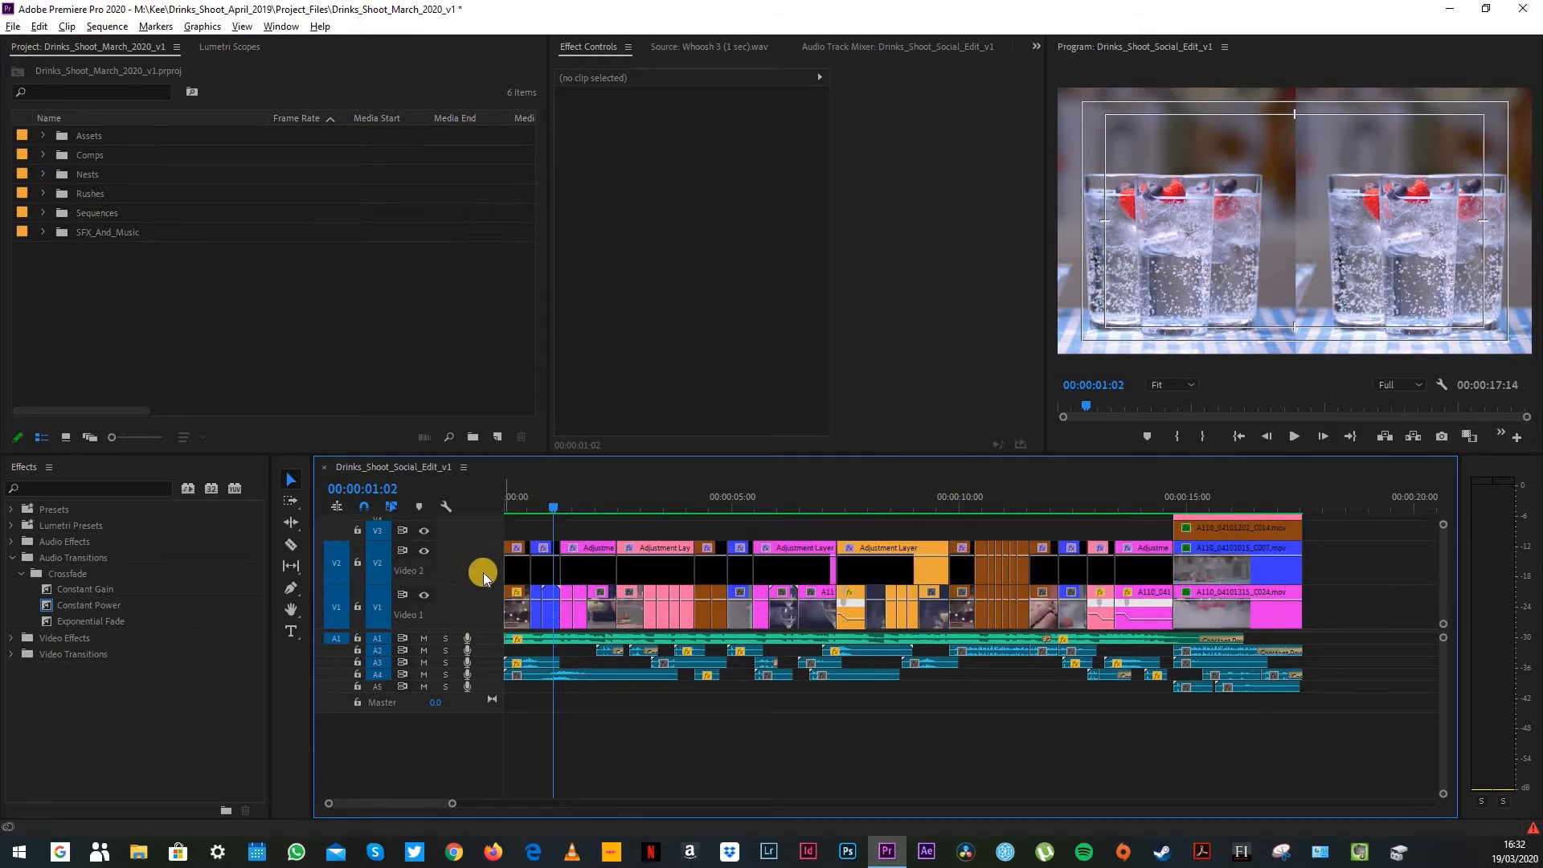
{"action": "key", "text": "="}
{"action": "key", "text": "="}
{"action": "key", "text": "="}
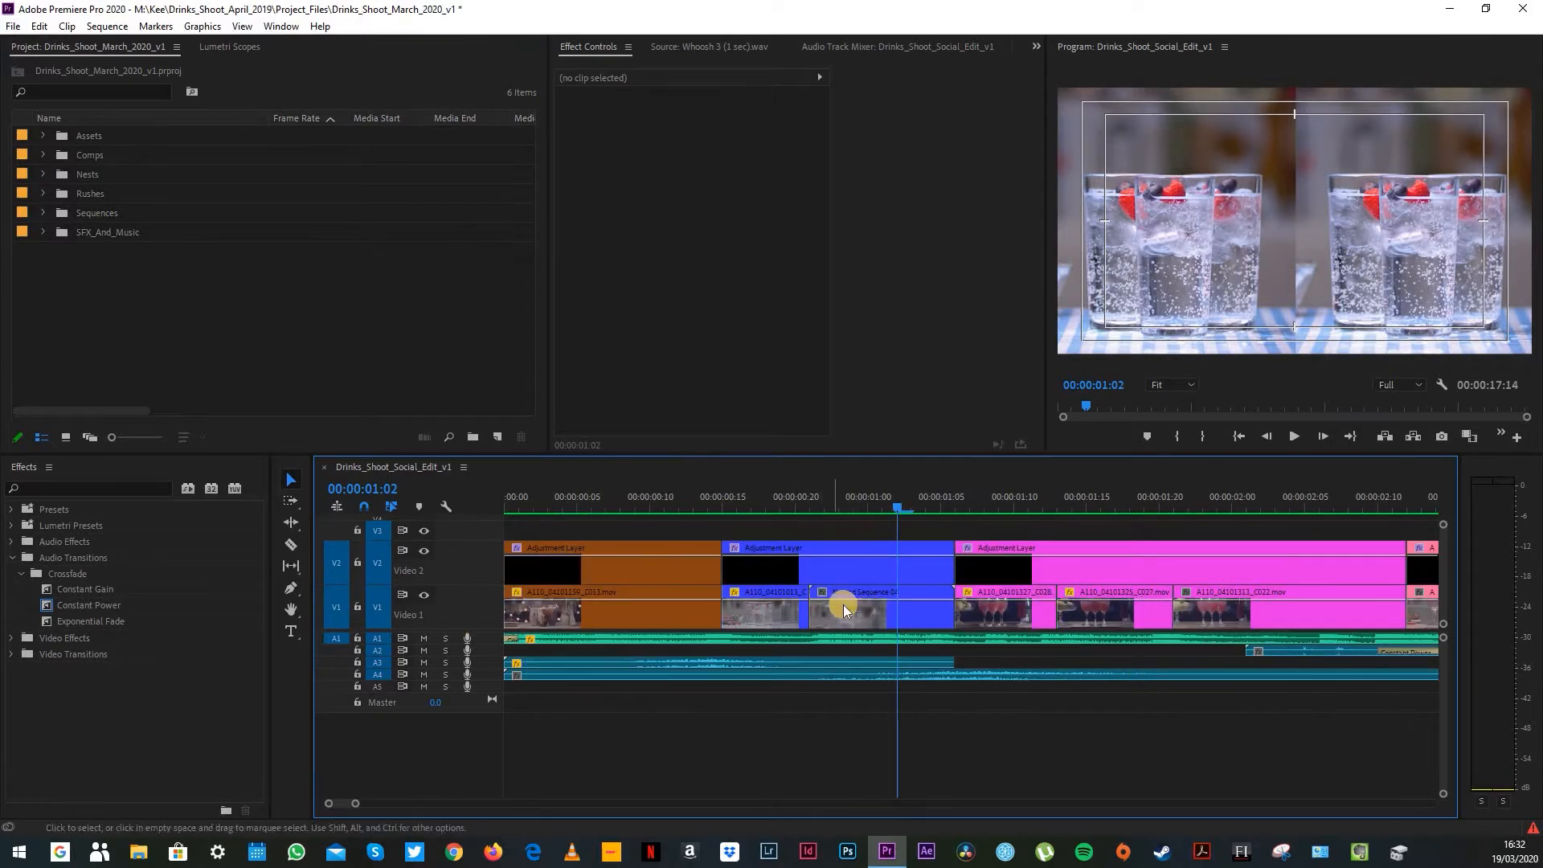
Step: Open the nested sequence behind the split-screen berry drink shot, examine its stacked clips and close it
{"action": "double_click", "coordinate": [865, 611]}
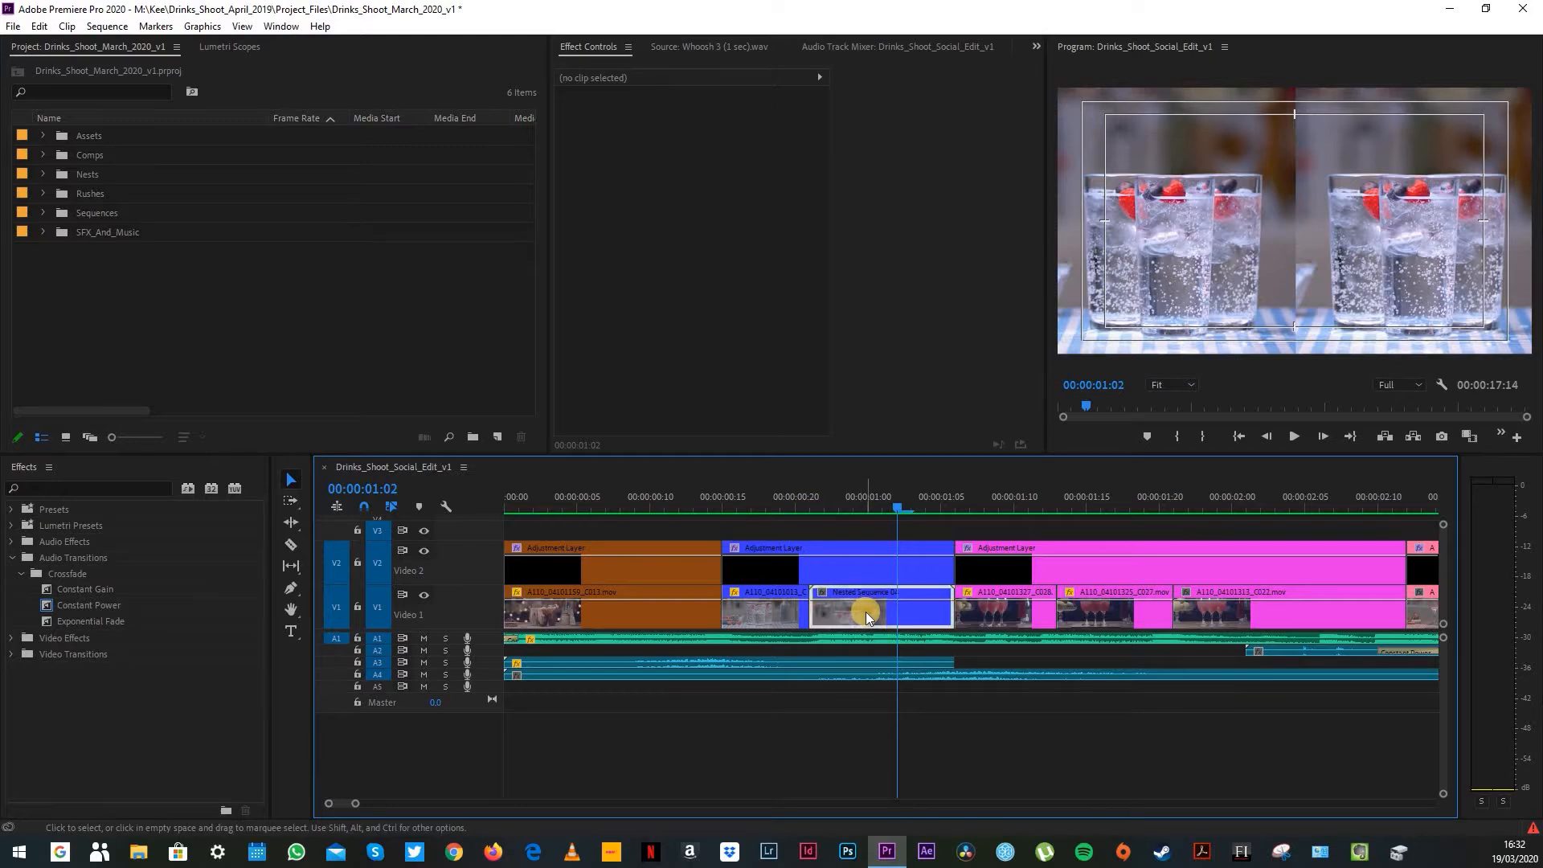
{"action": "key", "text": "="}
{"action": "key", "text": "="}
{"action": "key", "text": "="}
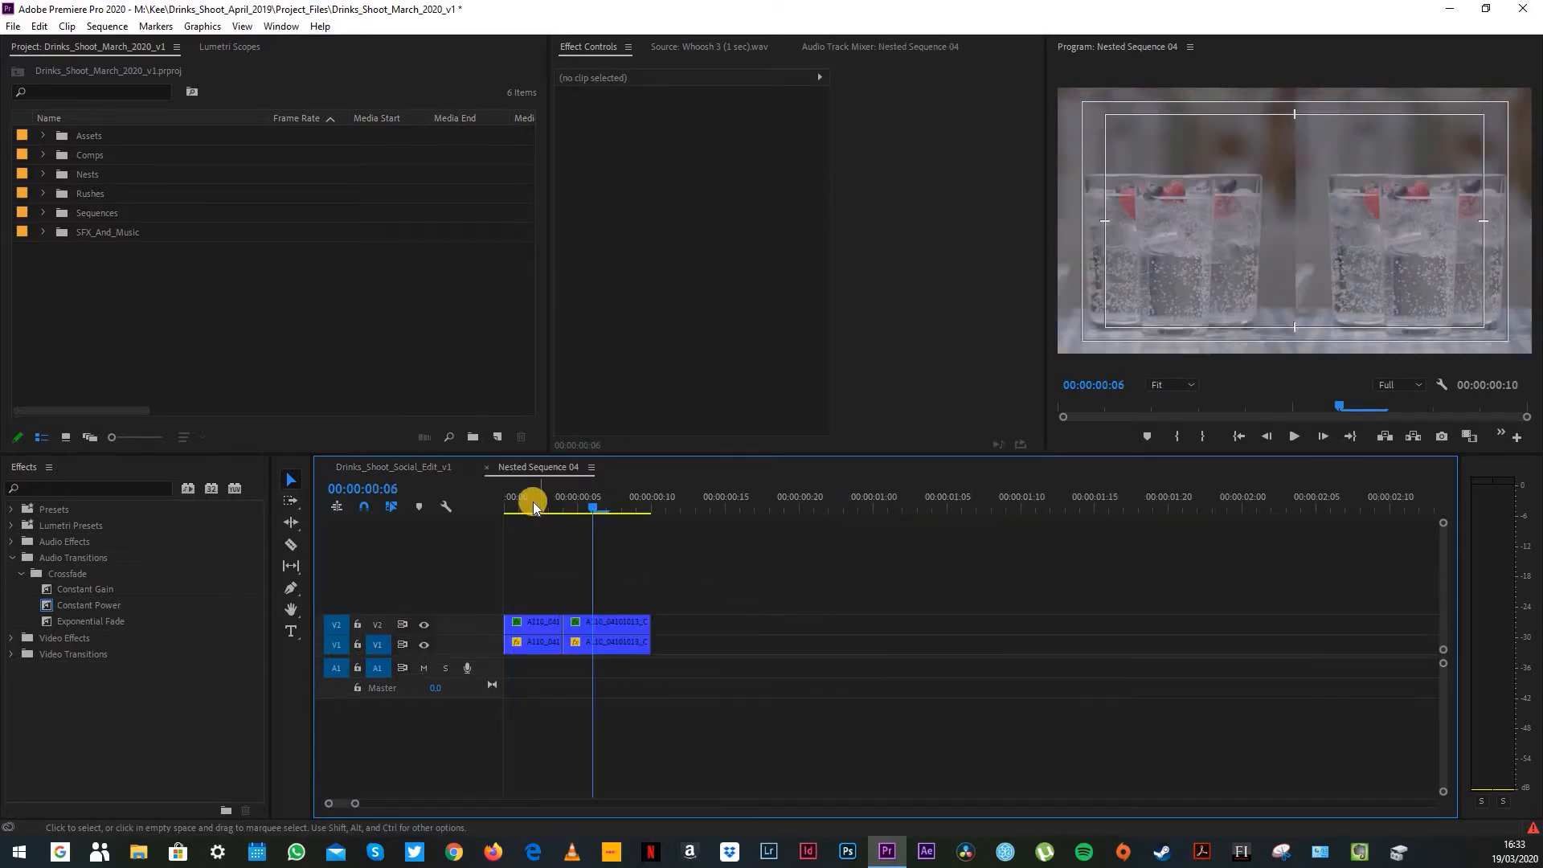
{"action": "left_click", "coordinate": [536, 501]}
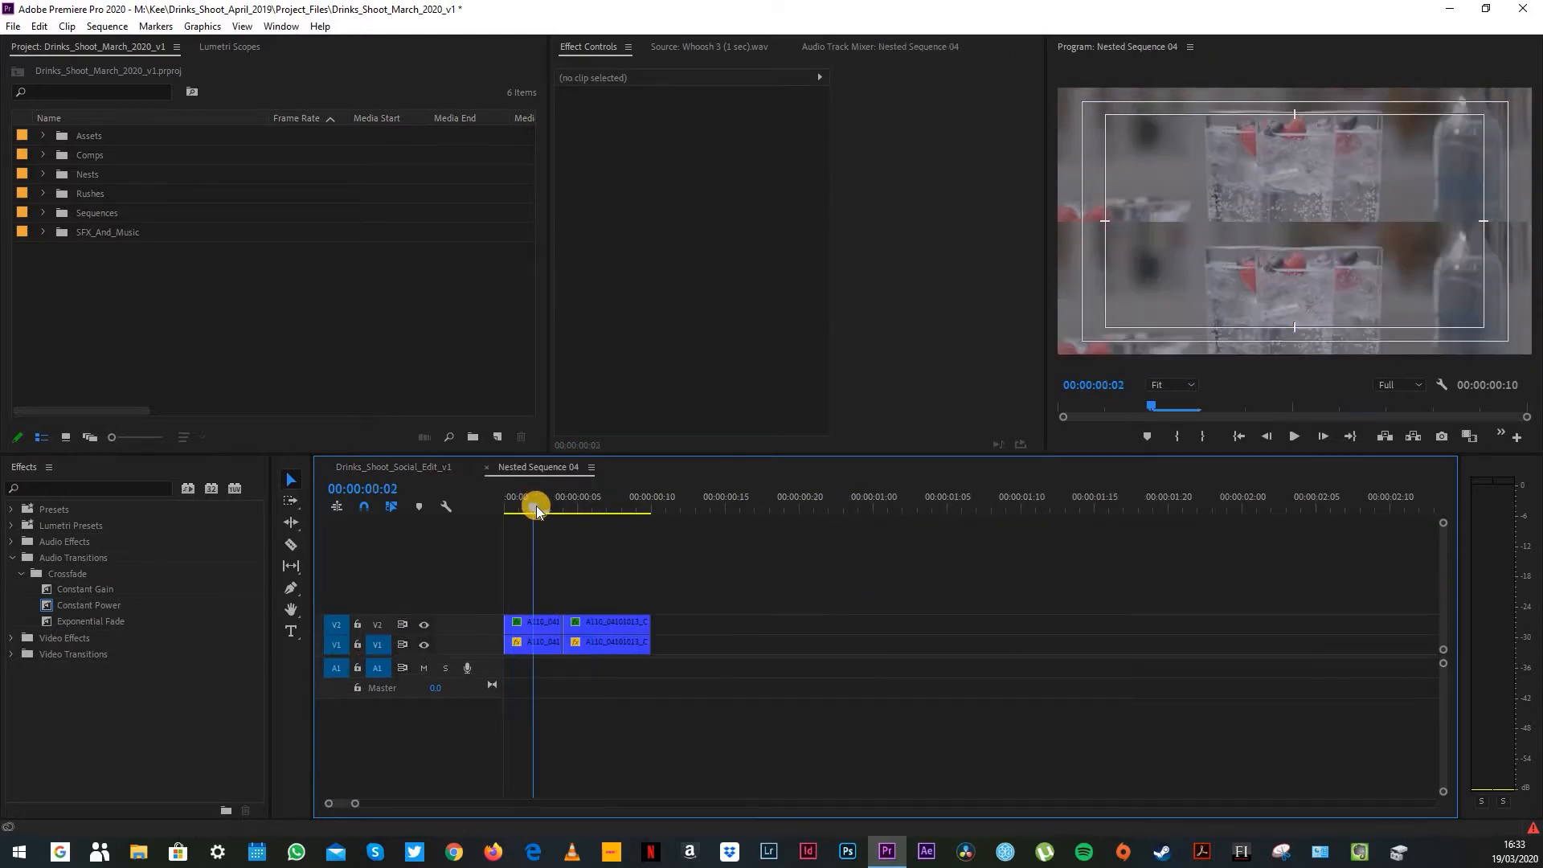
{"action": "left_click", "coordinate": [607, 501]}
{"action": "left_click", "coordinate": [489, 466]}
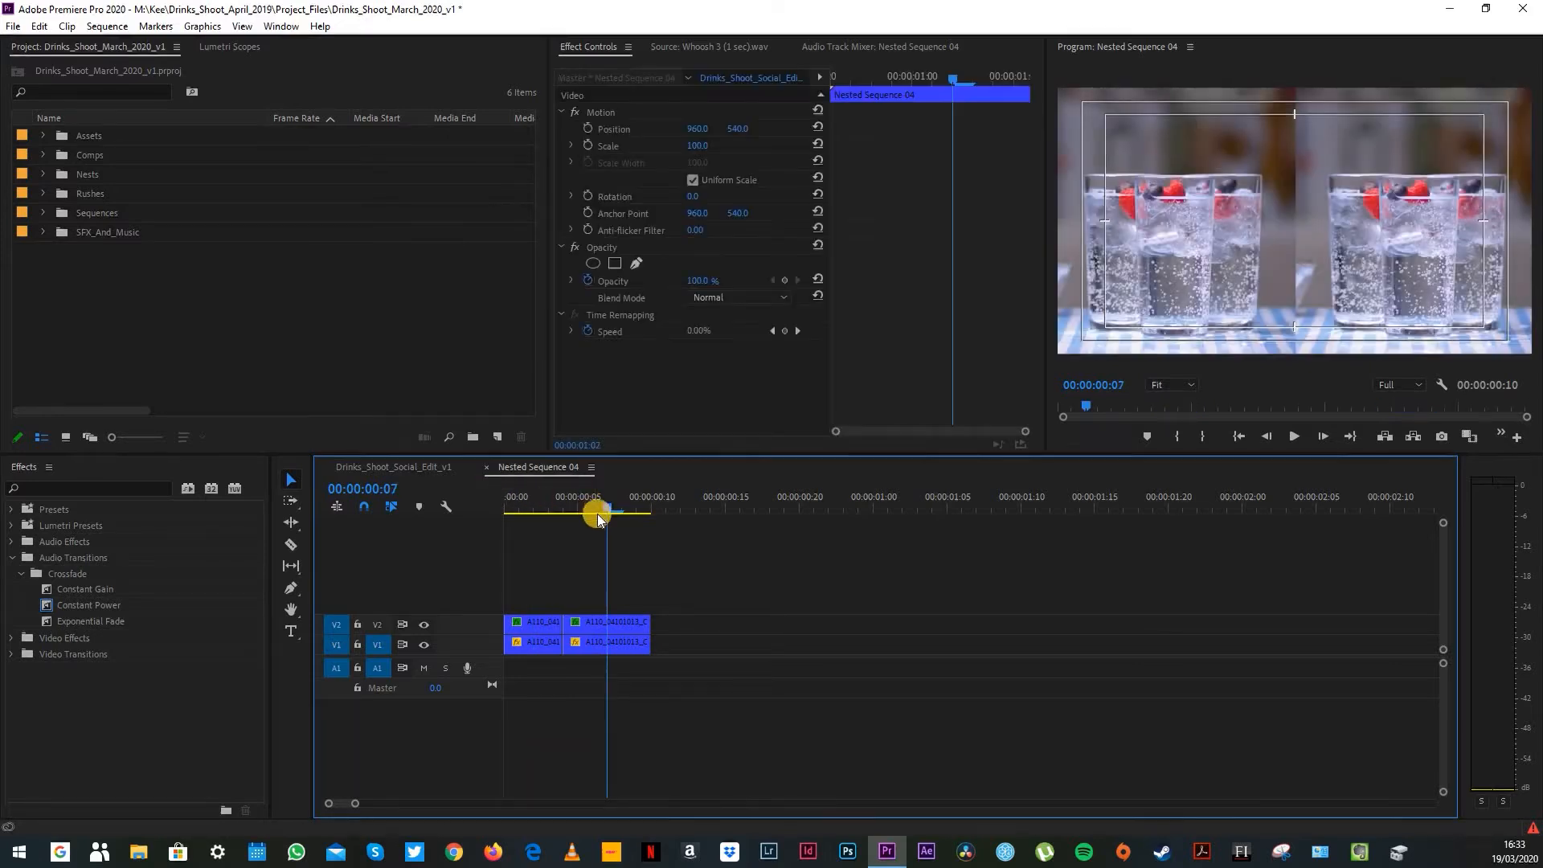
Step: Play the edit on from the split-screen shot and examine the three-glass red cocktail shots
{"action": "left_click", "coordinate": [711, 497]}
{"action": "key", "text": "space"}
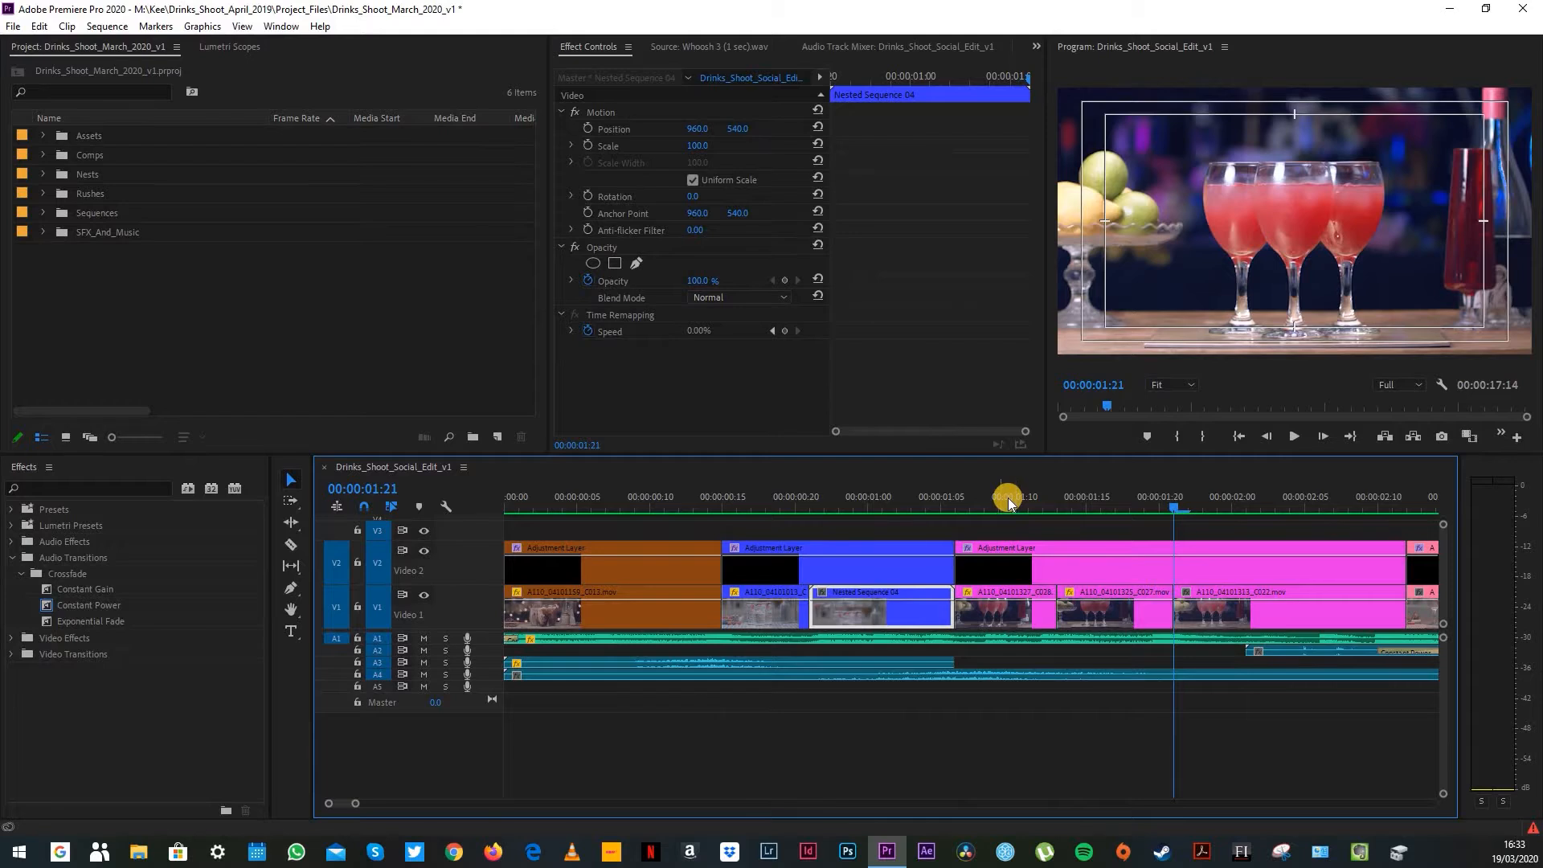
{"action": "left_click_drag", "start_coordinate": [996, 502], "coordinate": [1039, 504]}
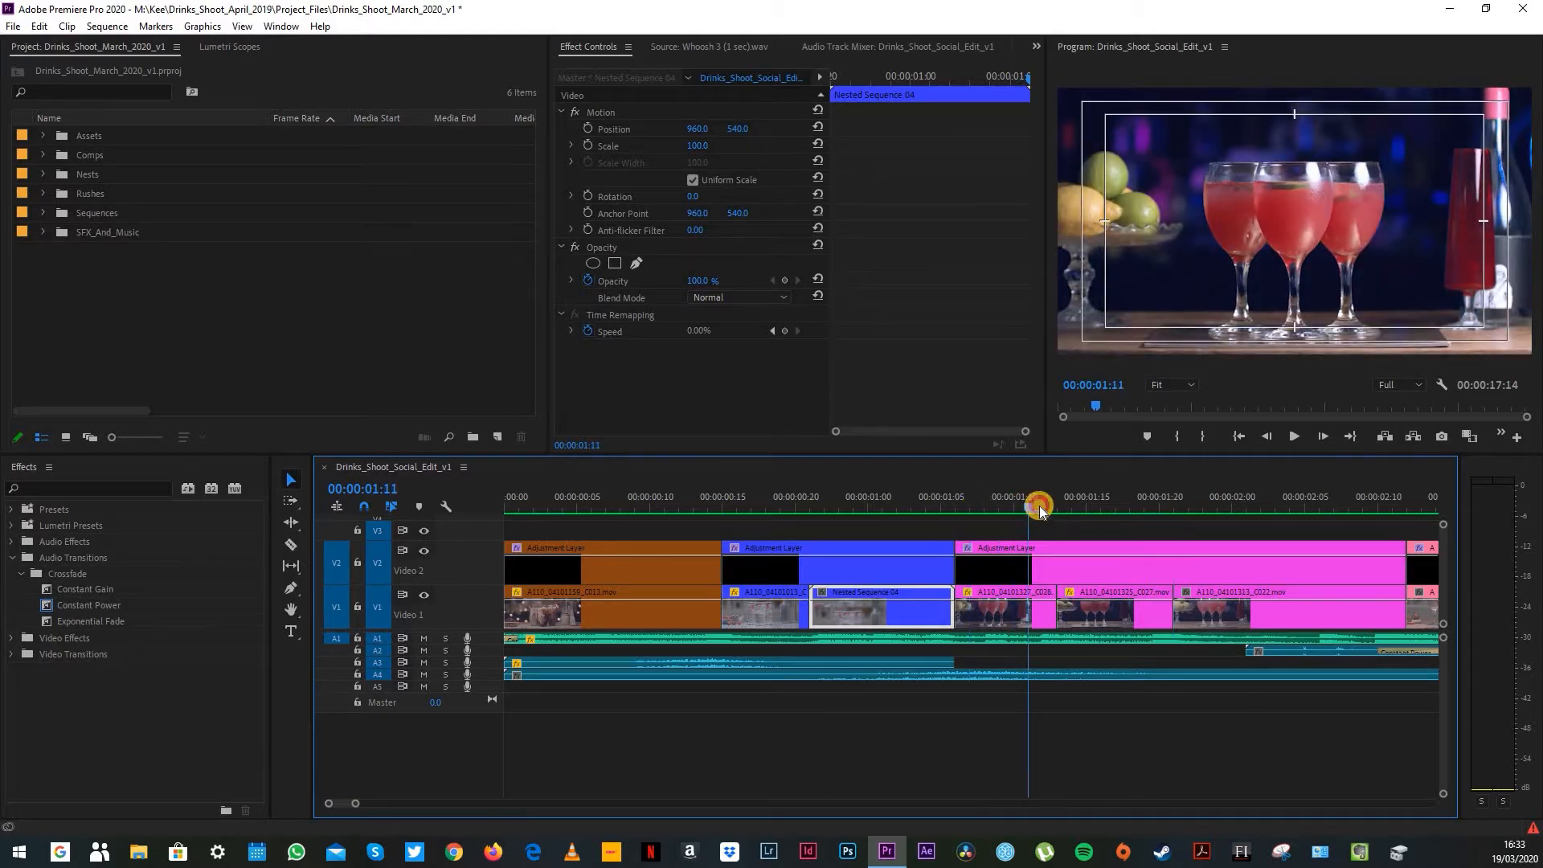
{"action": "mouse_move", "coordinate": [1009, 509]}
{"action": "left_mouse_down"}
{"action": "mouse_move", "coordinate": [974, 514]}
{"action": "mouse_move", "coordinate": [1038, 513]}
{"action": "left_mouse_up"}
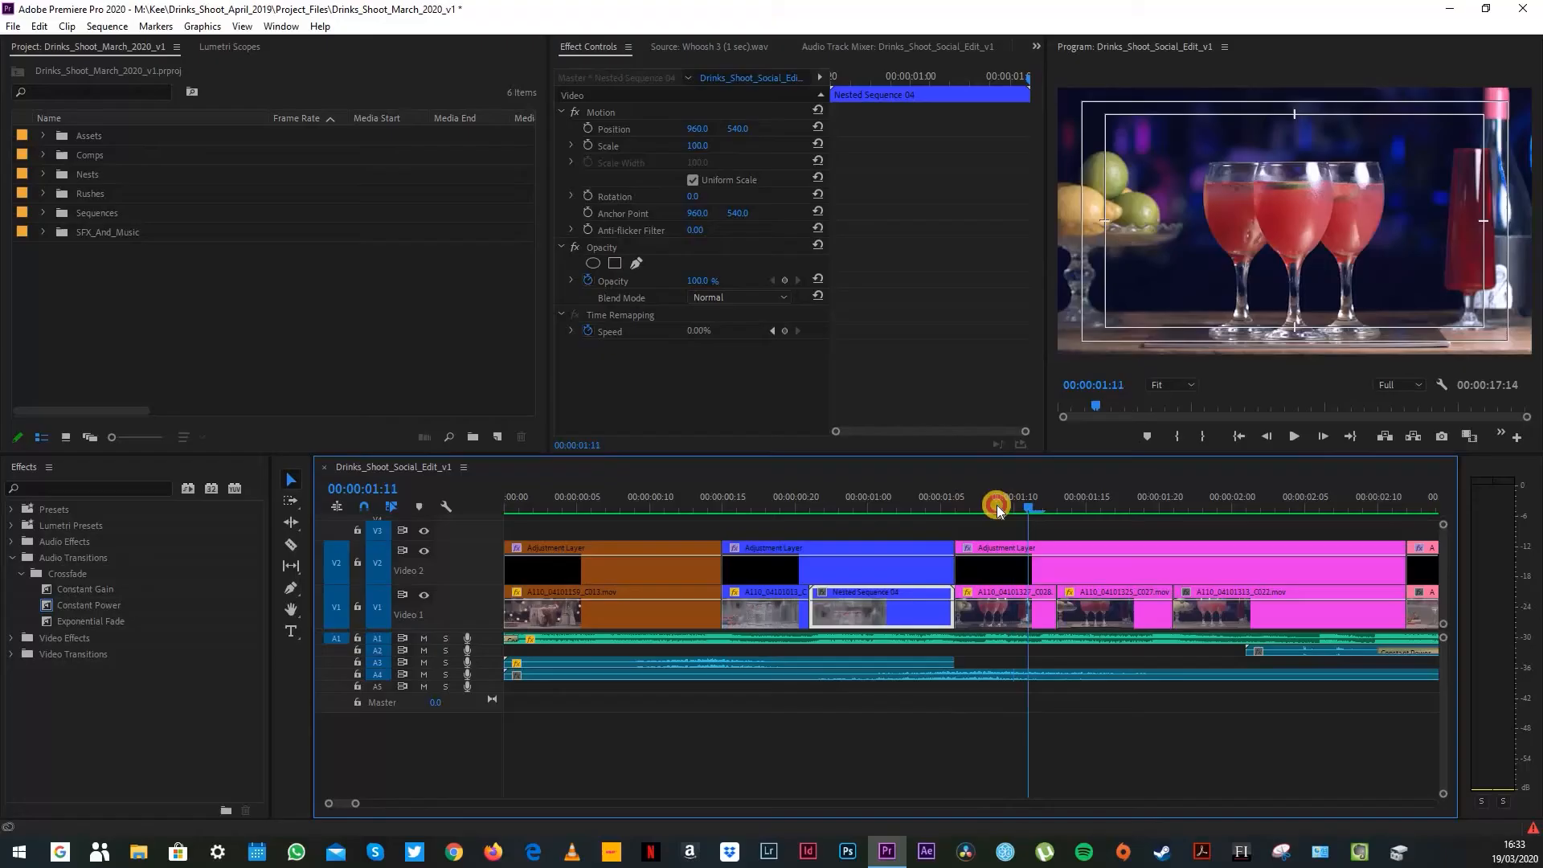
{"action": "left_click_drag", "start_coordinate": [996, 505], "coordinate": [1304, 603]}
Step: Examine the short cuts of the strawberry dropping into the pink drink, around 00:00:03:19
{"action": "left_click_drag", "start_coordinate": [361, 807], "coordinate": [374, 803]}
{"action": "left_click_drag", "start_coordinate": [998, 497], "coordinate": [1217, 568]}
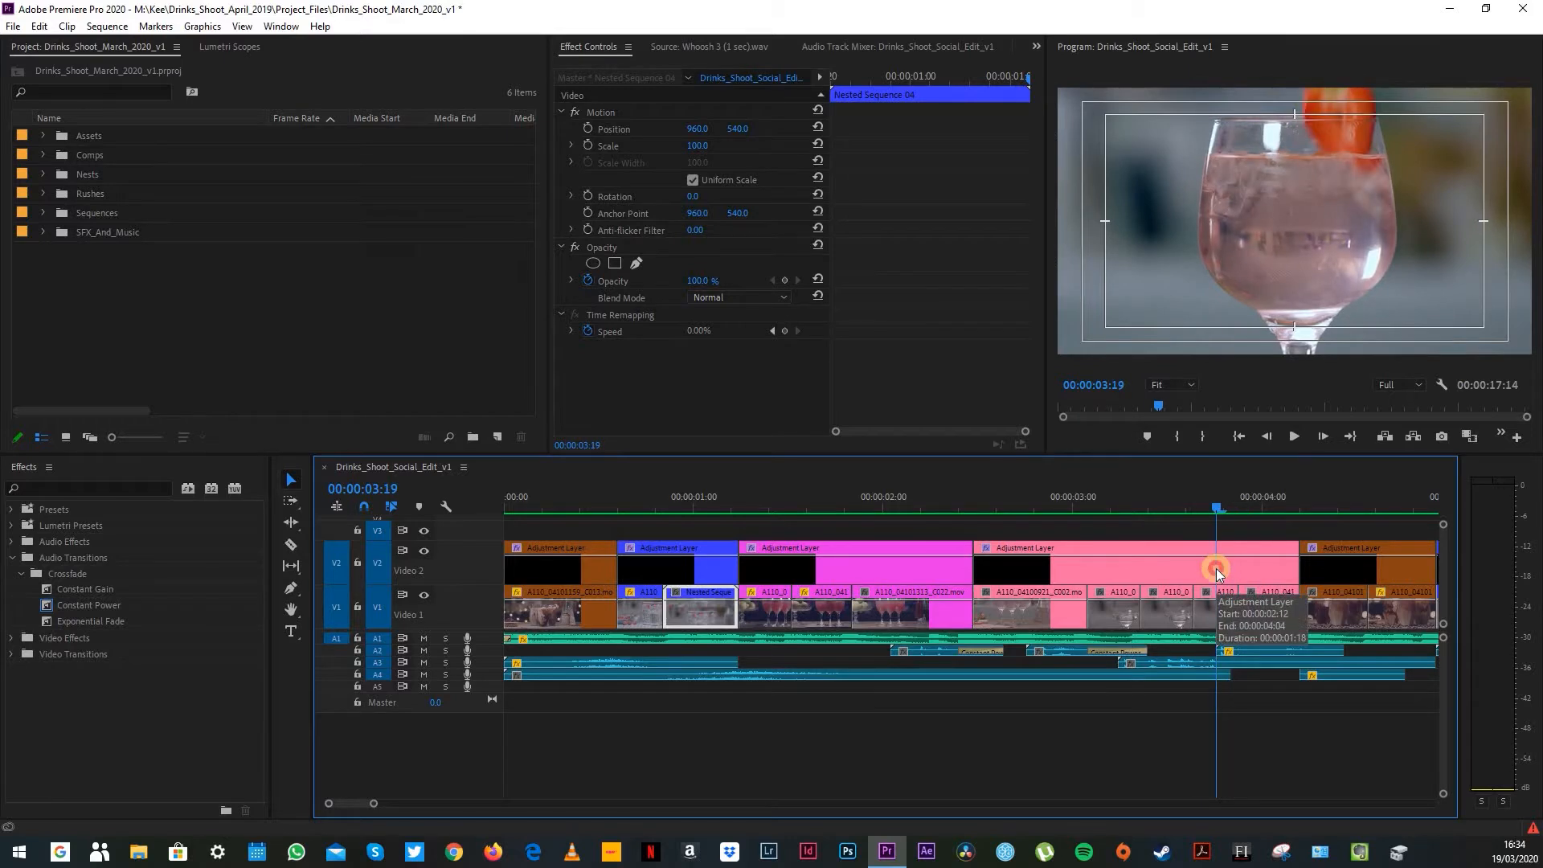
{"action": "left_click_drag", "start_coordinate": [1222, 572], "coordinate": [1226, 572]}
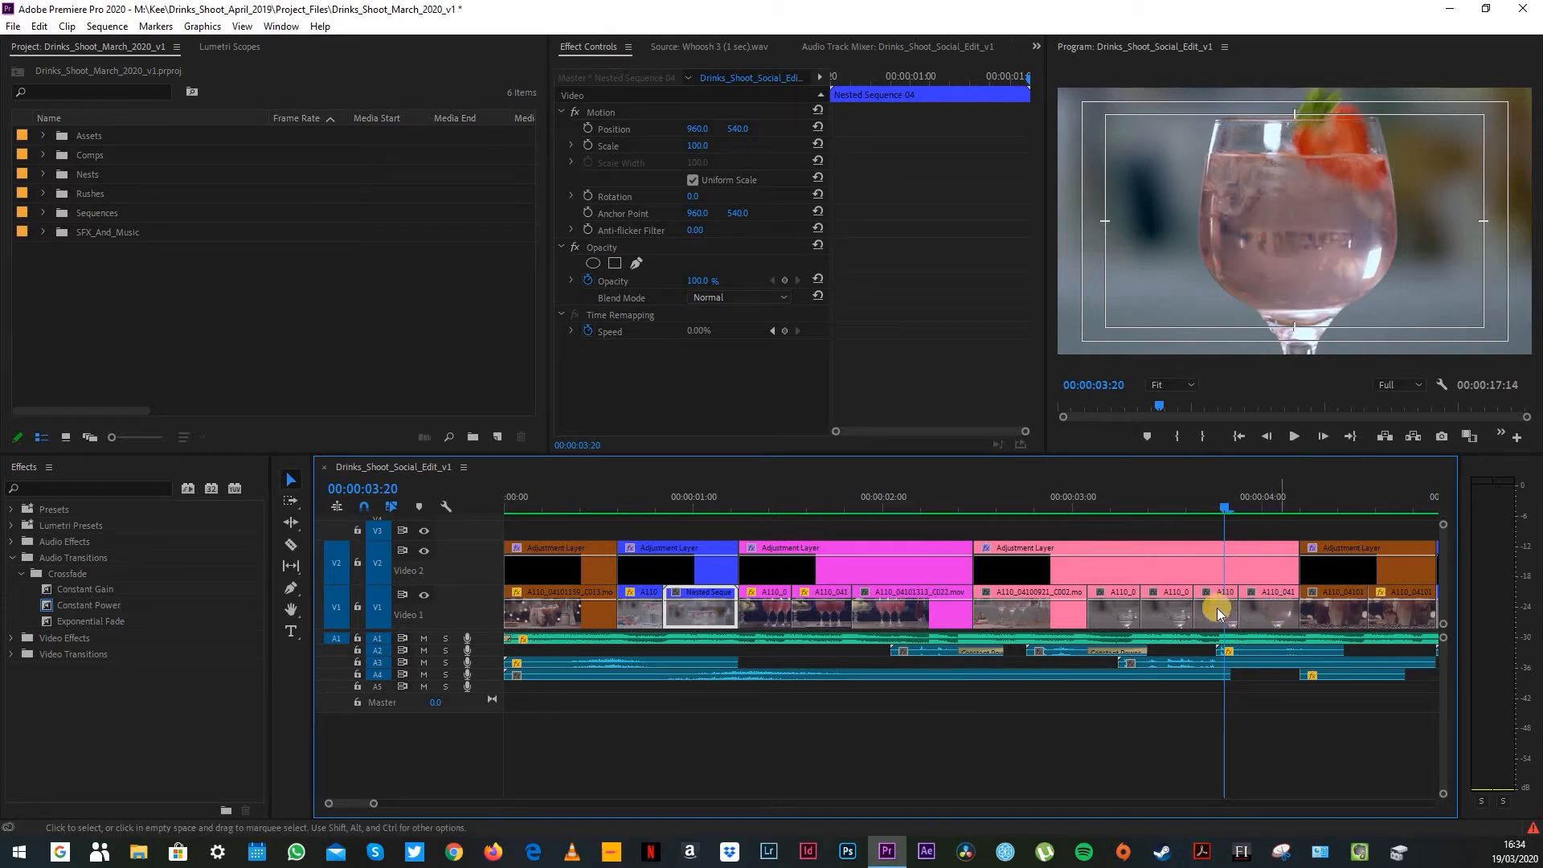
{"action": "left_click", "coordinate": [1210, 503]}
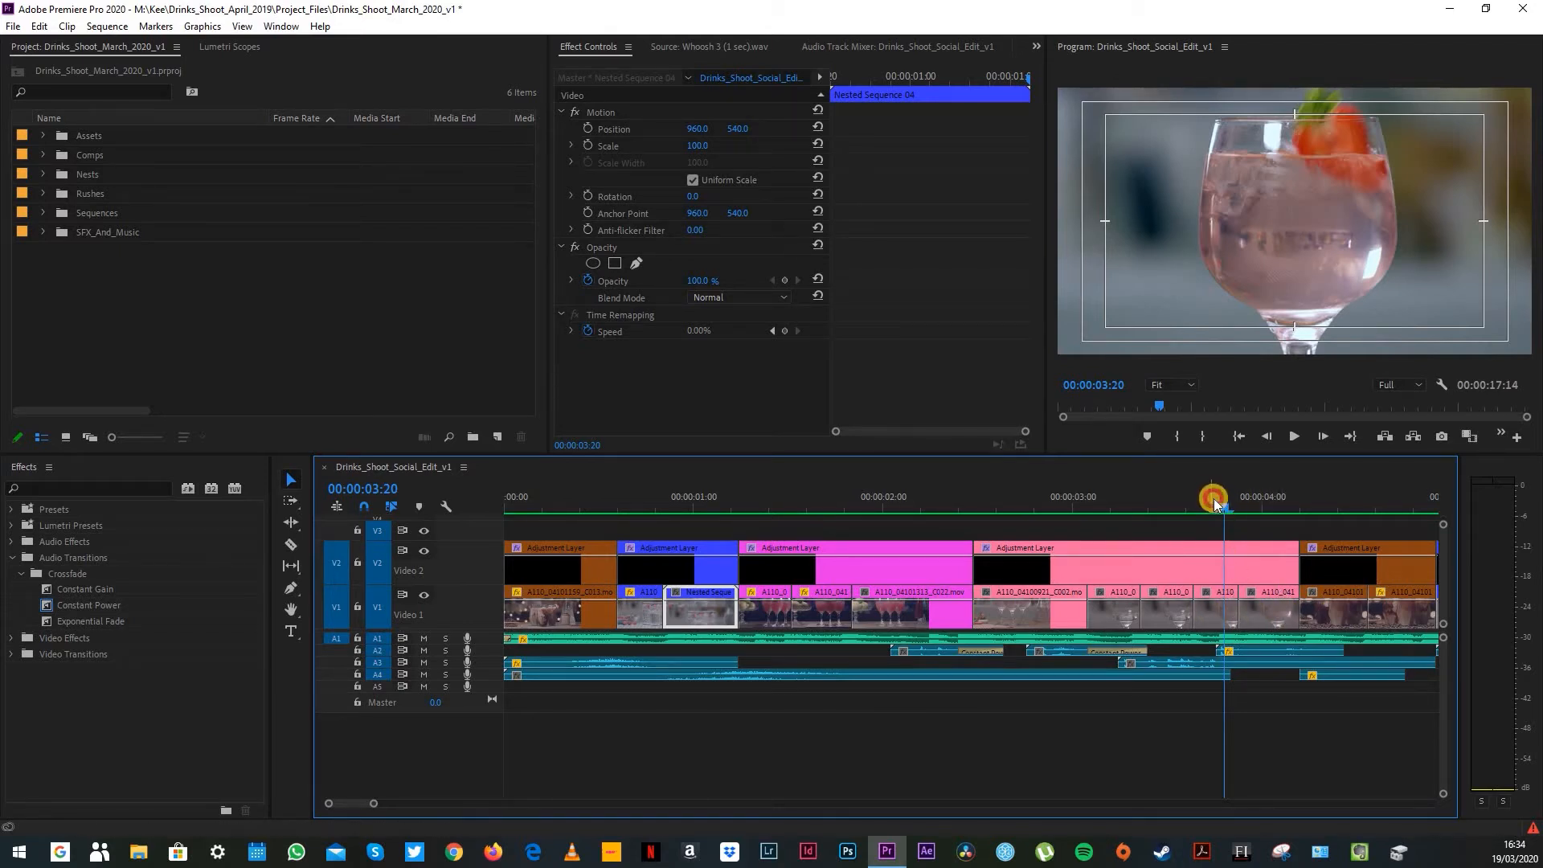
{"action": "mouse_move", "coordinate": [1228, 502]}
{"action": "left_mouse_down"}
{"action": "mouse_move", "coordinate": [1282, 508]}
{"action": "mouse_move", "coordinate": [1227, 525]}
{"action": "left_mouse_up"}
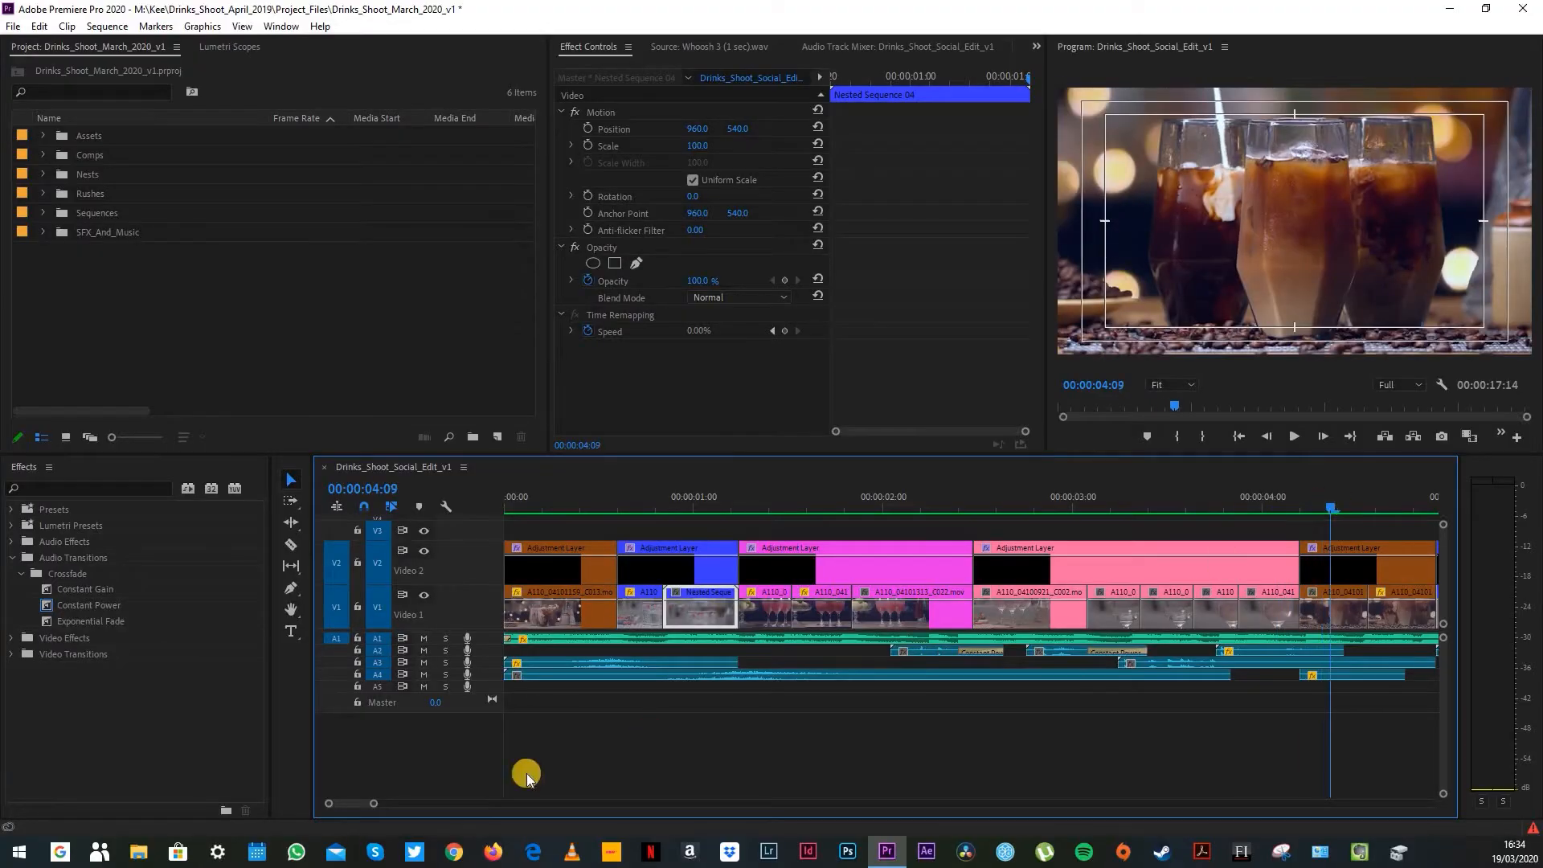
Step: Examine the iced coffee, raspberry splash and wine glass shots from 00:00:04:06 to 00:00:06:03
{"action": "left_click_drag", "start_coordinate": [358, 802], "coordinate": [364, 804]}
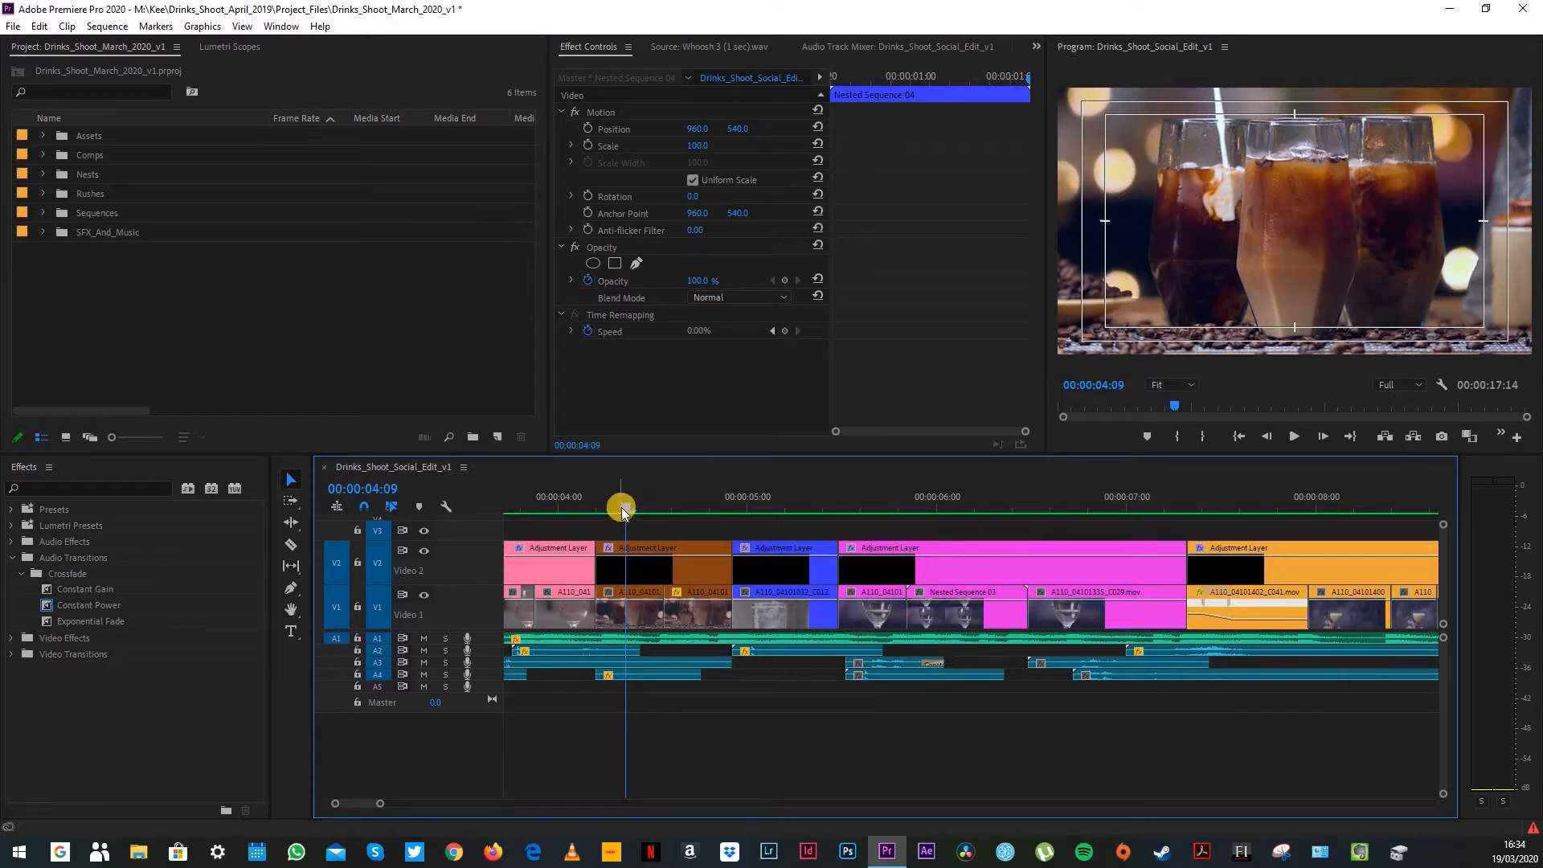
{"action": "left_click_drag", "start_coordinate": [635, 514], "coordinate": [701, 540]}
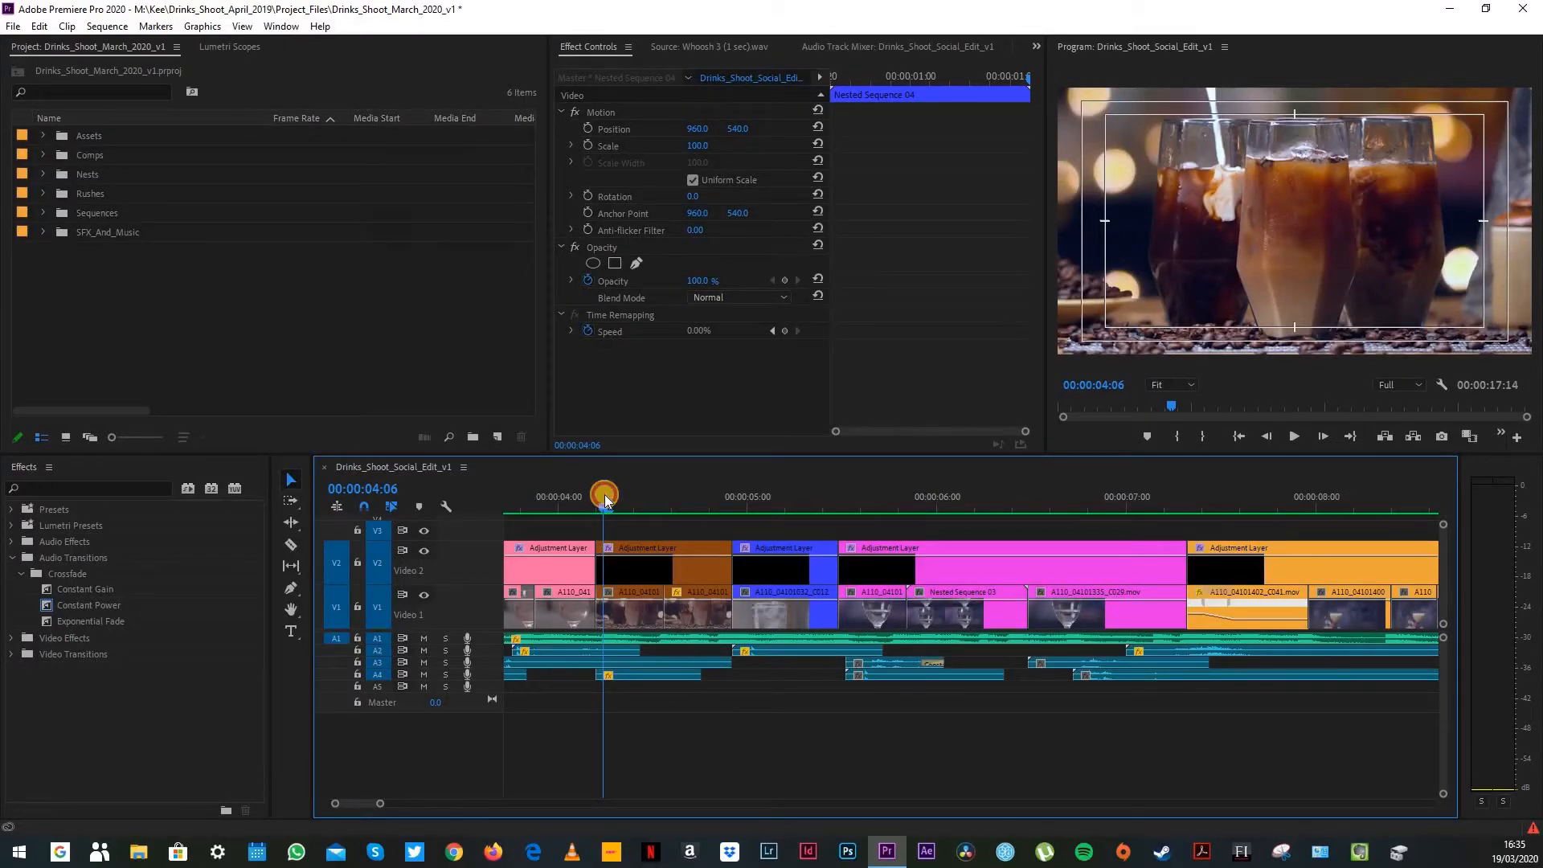
{"action": "left_click_drag", "start_coordinate": [605, 500], "coordinate": [689, 506]}
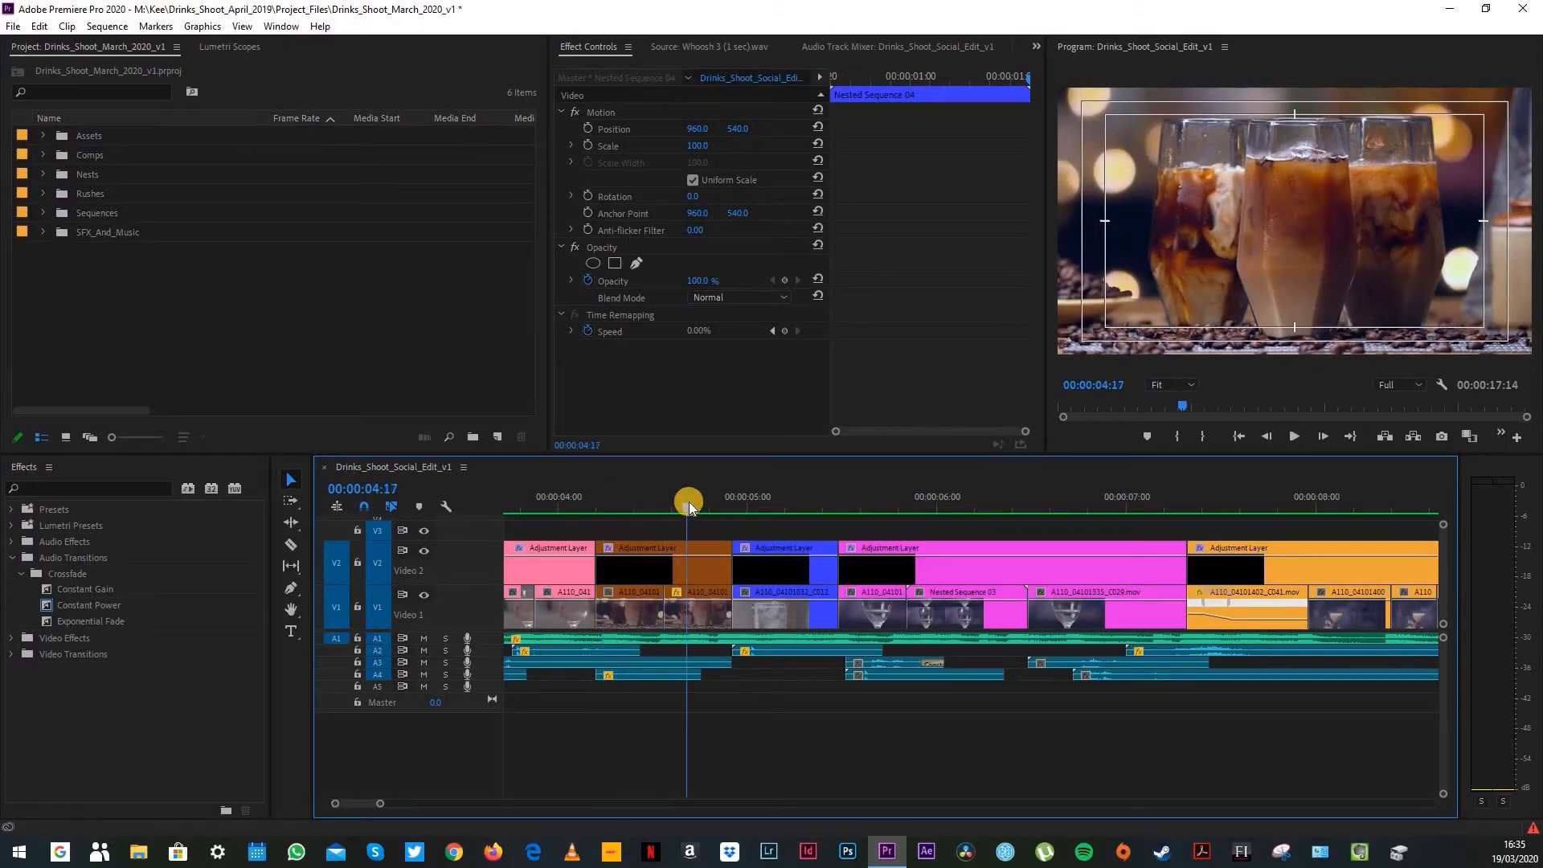
{"action": "left_click", "coordinate": [785, 499]}
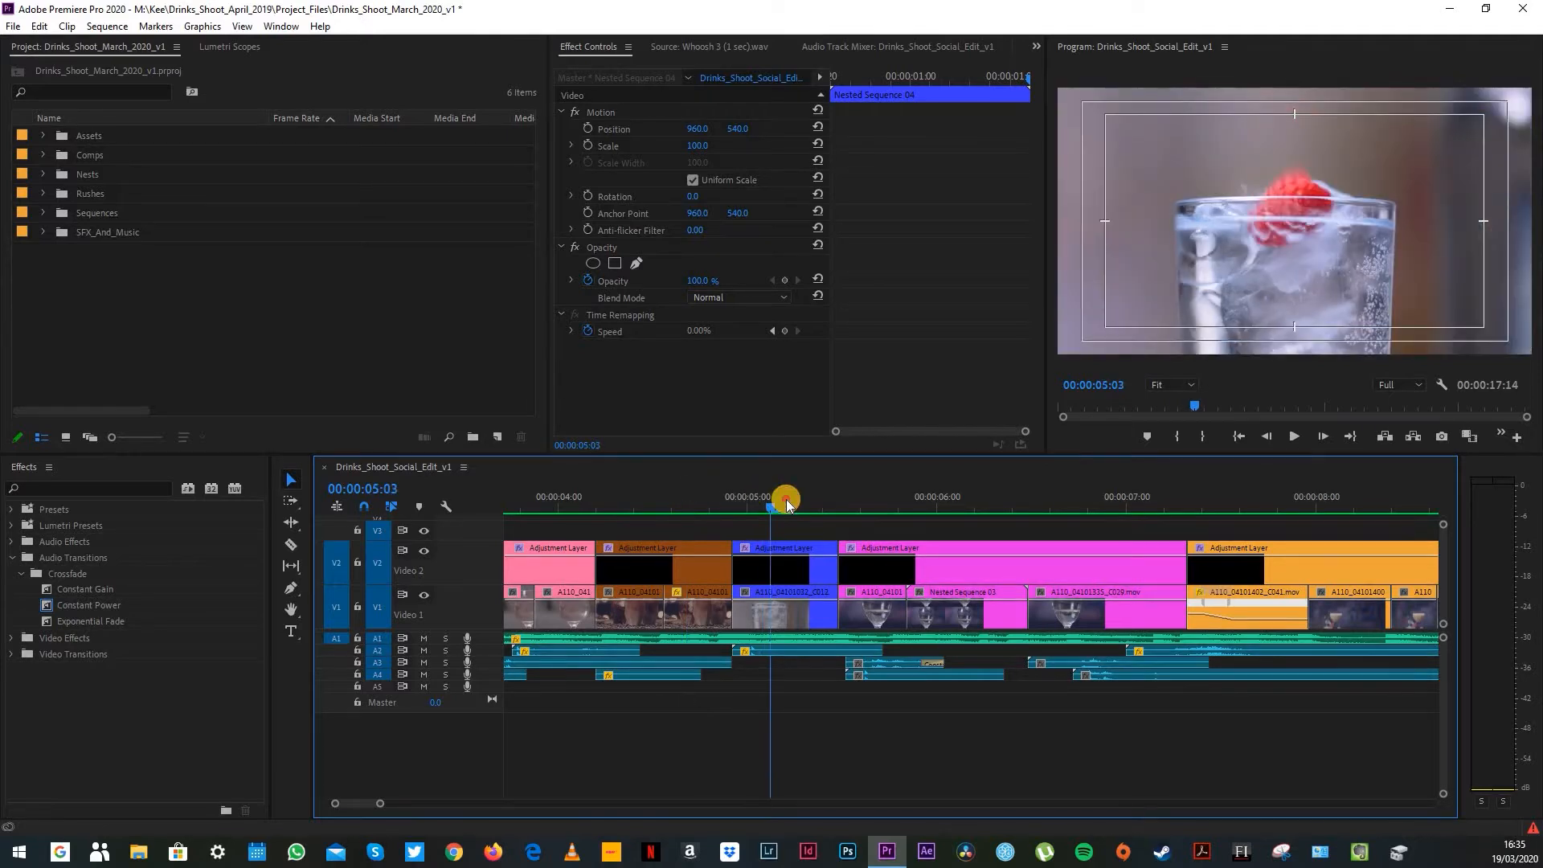
{"action": "left_click_drag", "start_coordinate": [786, 499], "coordinate": [989, 514]}
{"action": "left_click", "coordinate": [882, 546]}
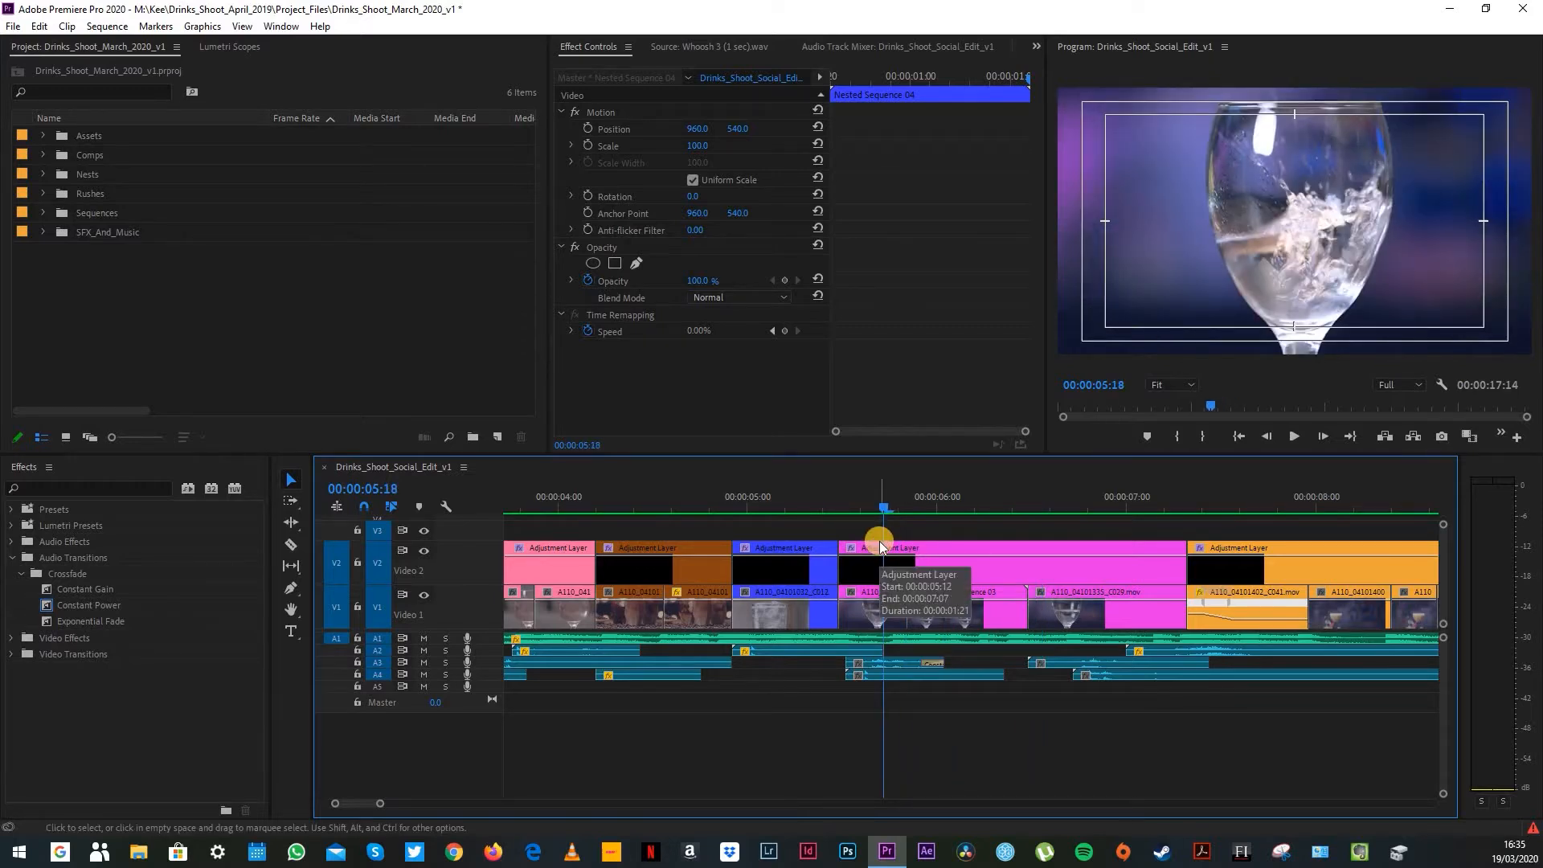
{"action": "left_click", "coordinate": [958, 500]}
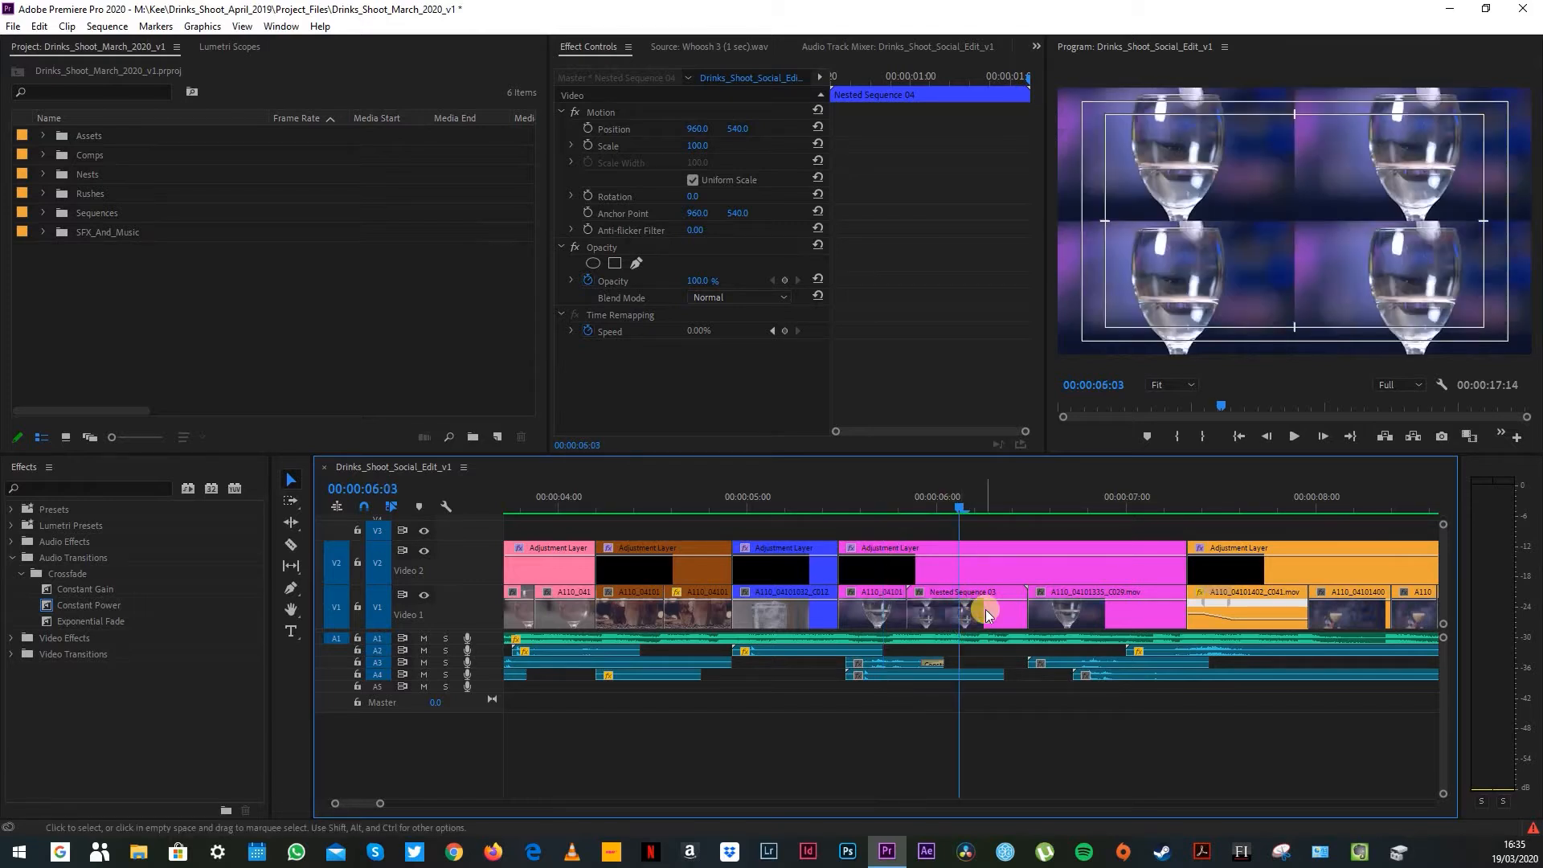
Step: Open Nested Sequence 03, examine the four-way split-screen clips on its four video tracks, and return to the main edit
{"action": "double_click", "coordinate": [985, 611]}
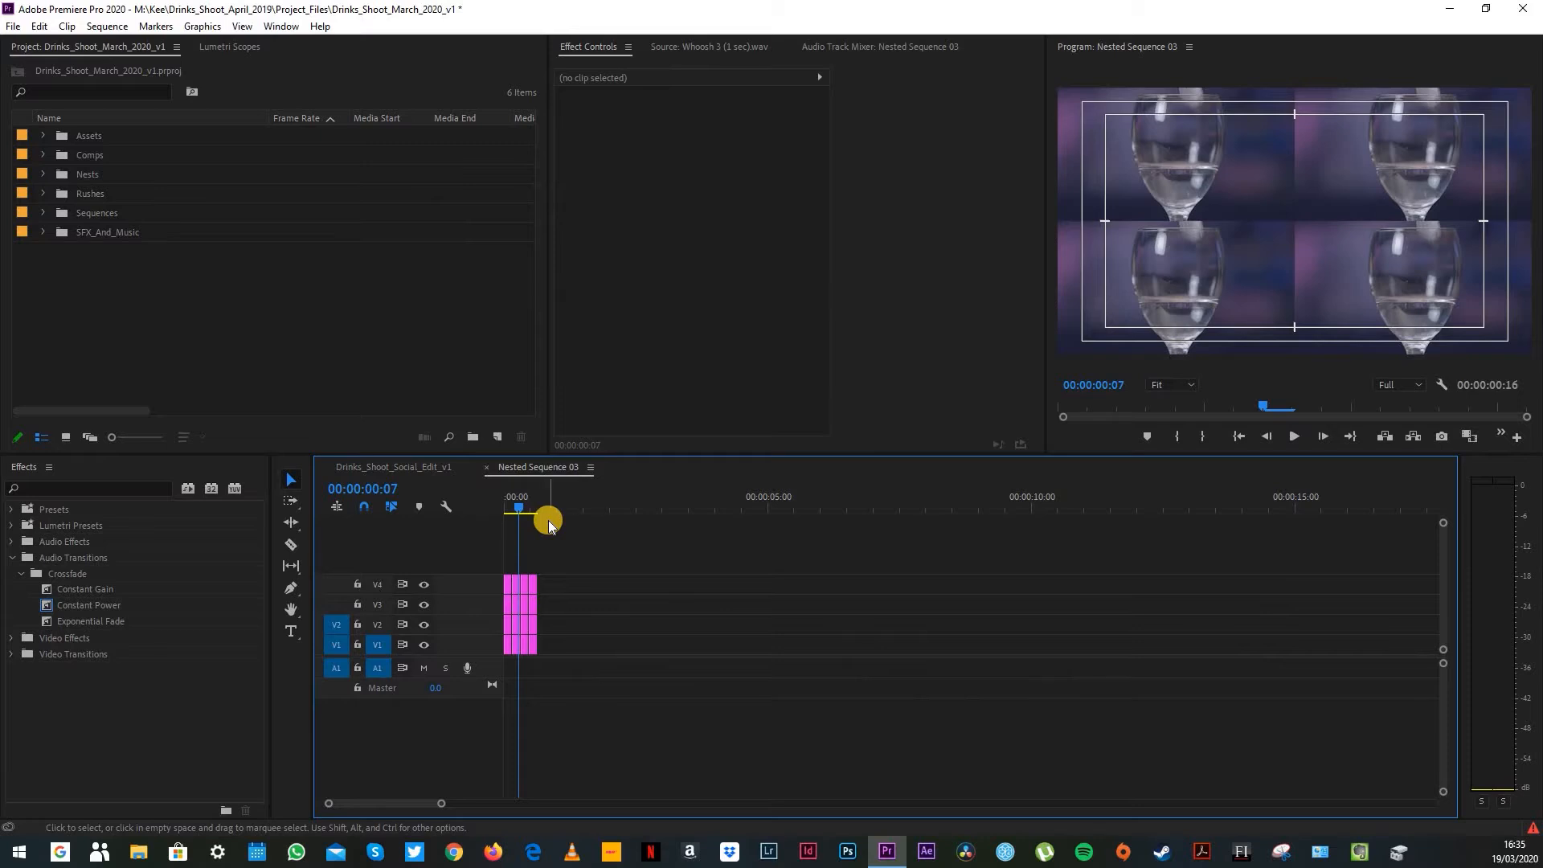
{"action": "key", "text": "equal"}
{"action": "key", "text": "equal"}
{"action": "key", "text": "equal"}
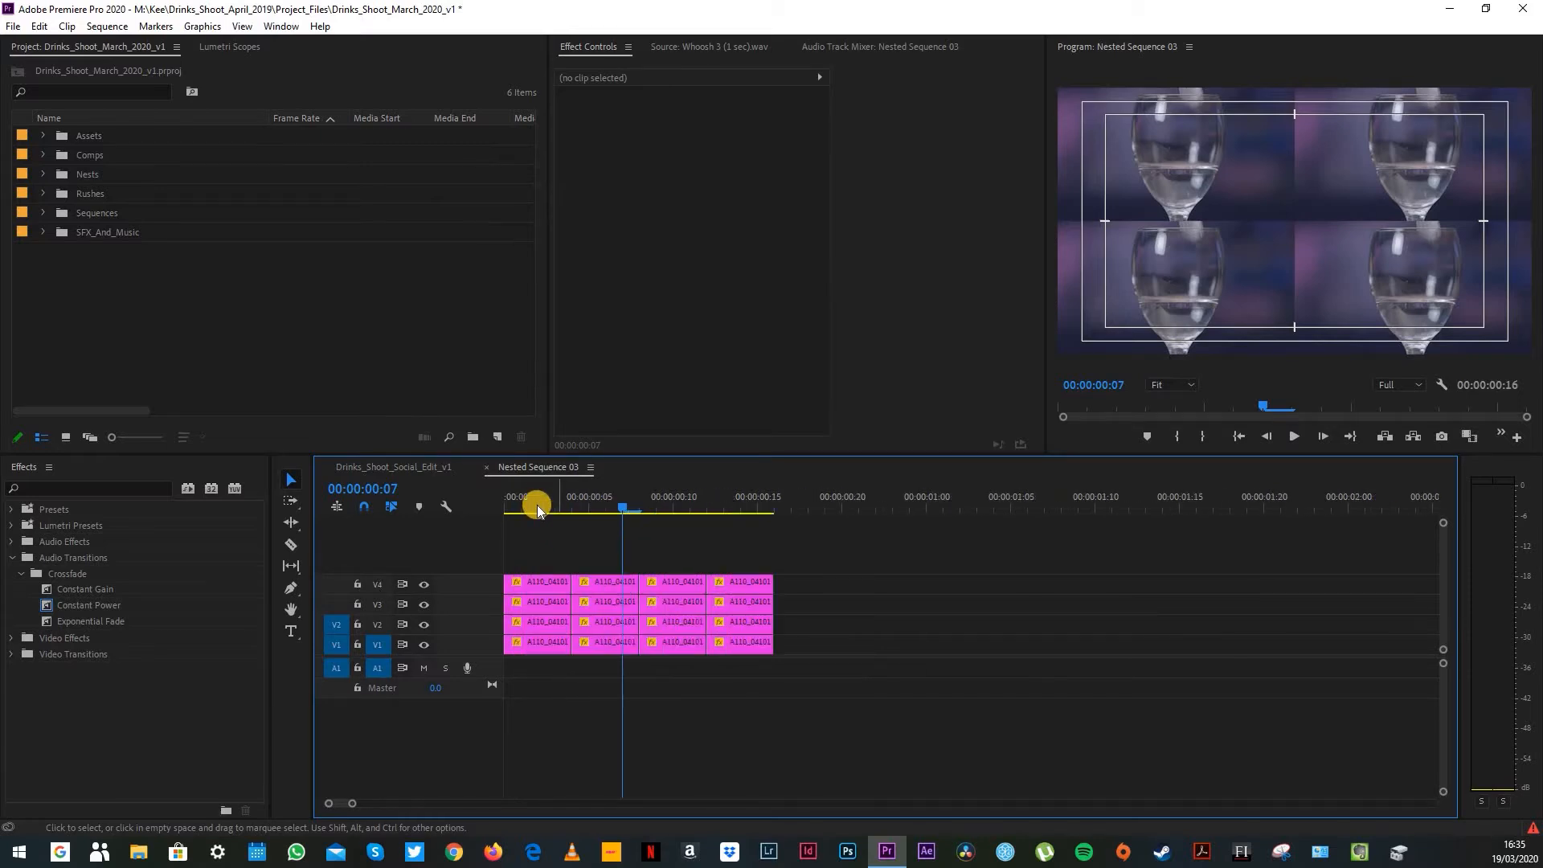
{"action": "left_click", "coordinate": [543, 503]}
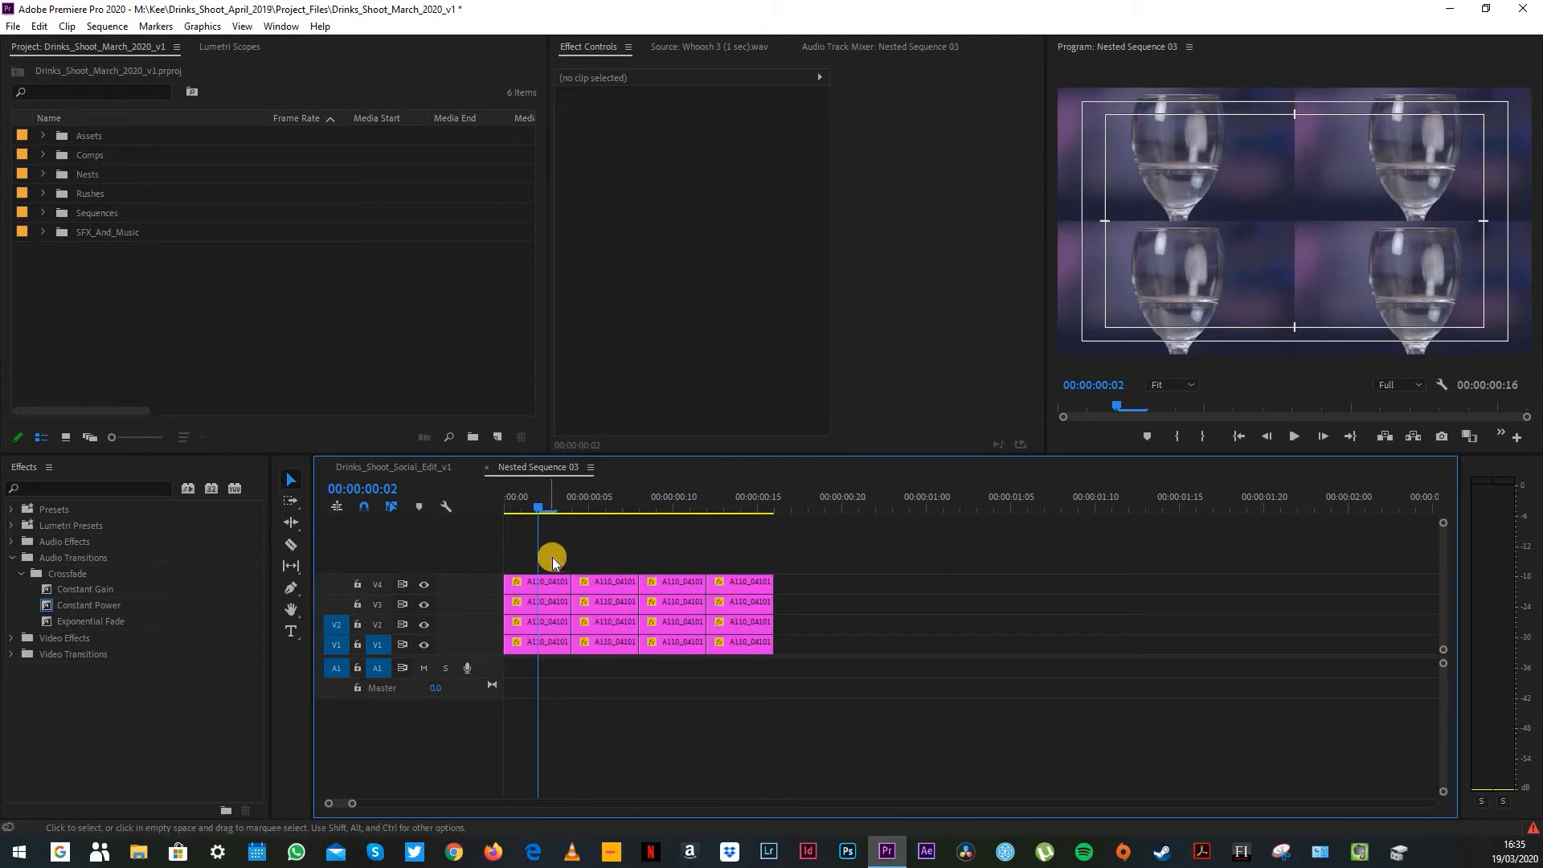
{"action": "left_click", "coordinate": [603, 498]}
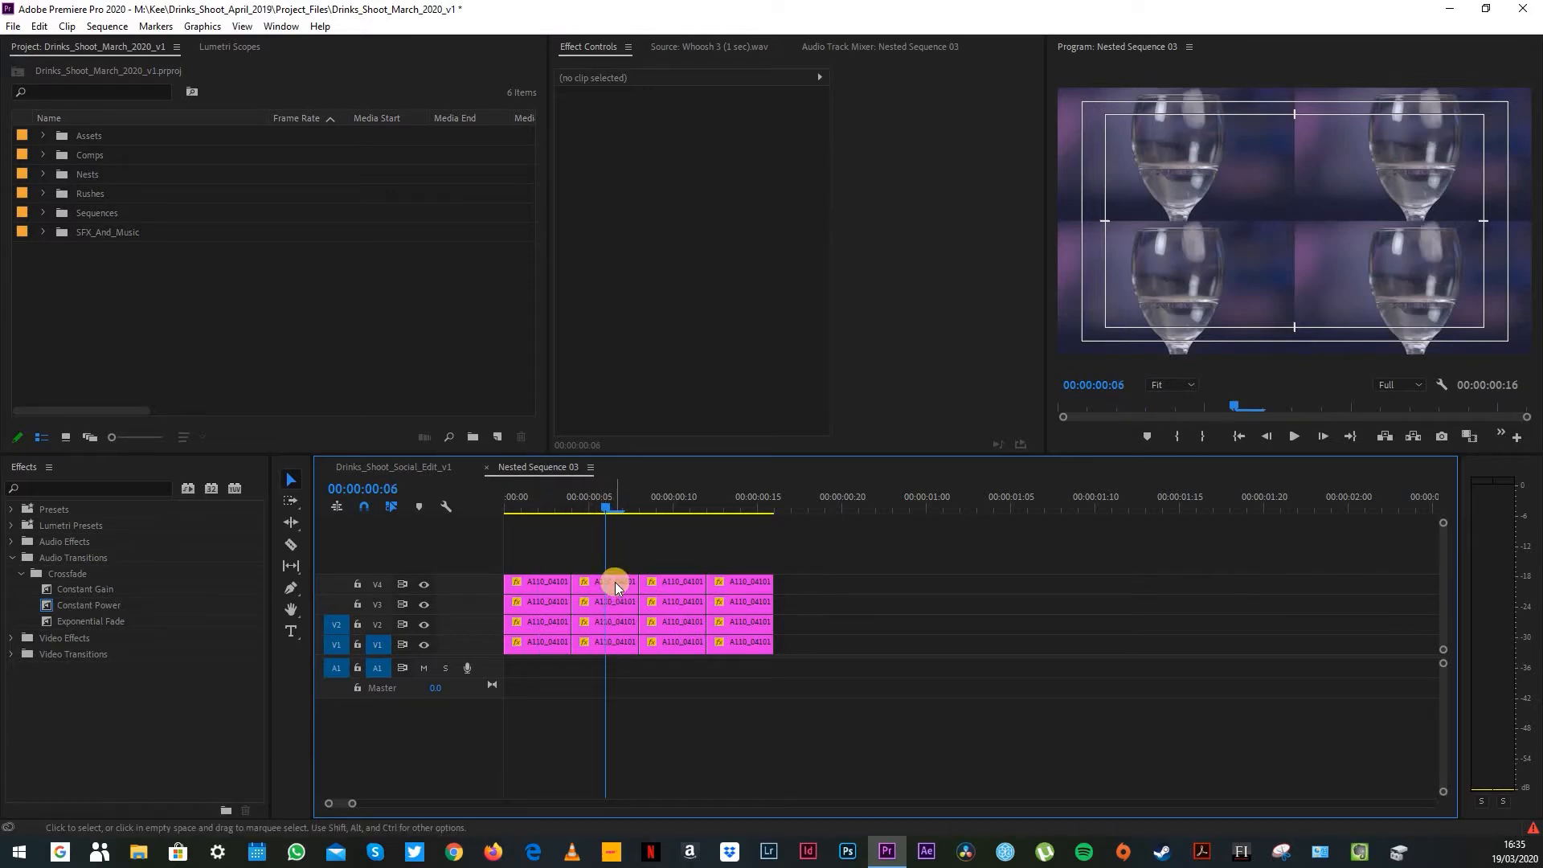
{"action": "key", "text": "space"}
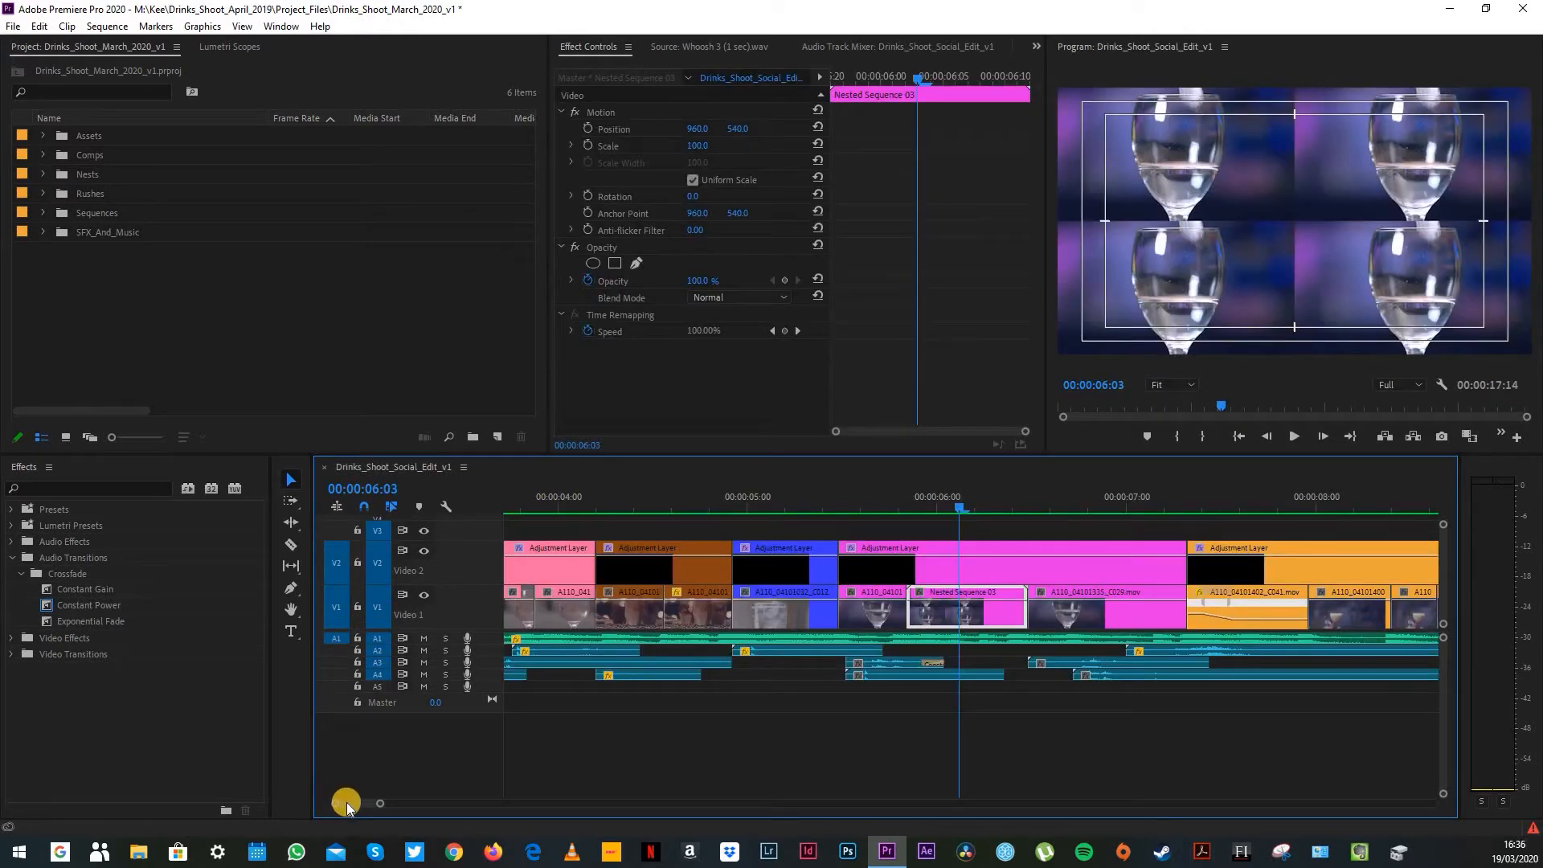
{"action": "left_click_drag", "start_coordinate": [348, 802], "coordinate": [352, 802]}
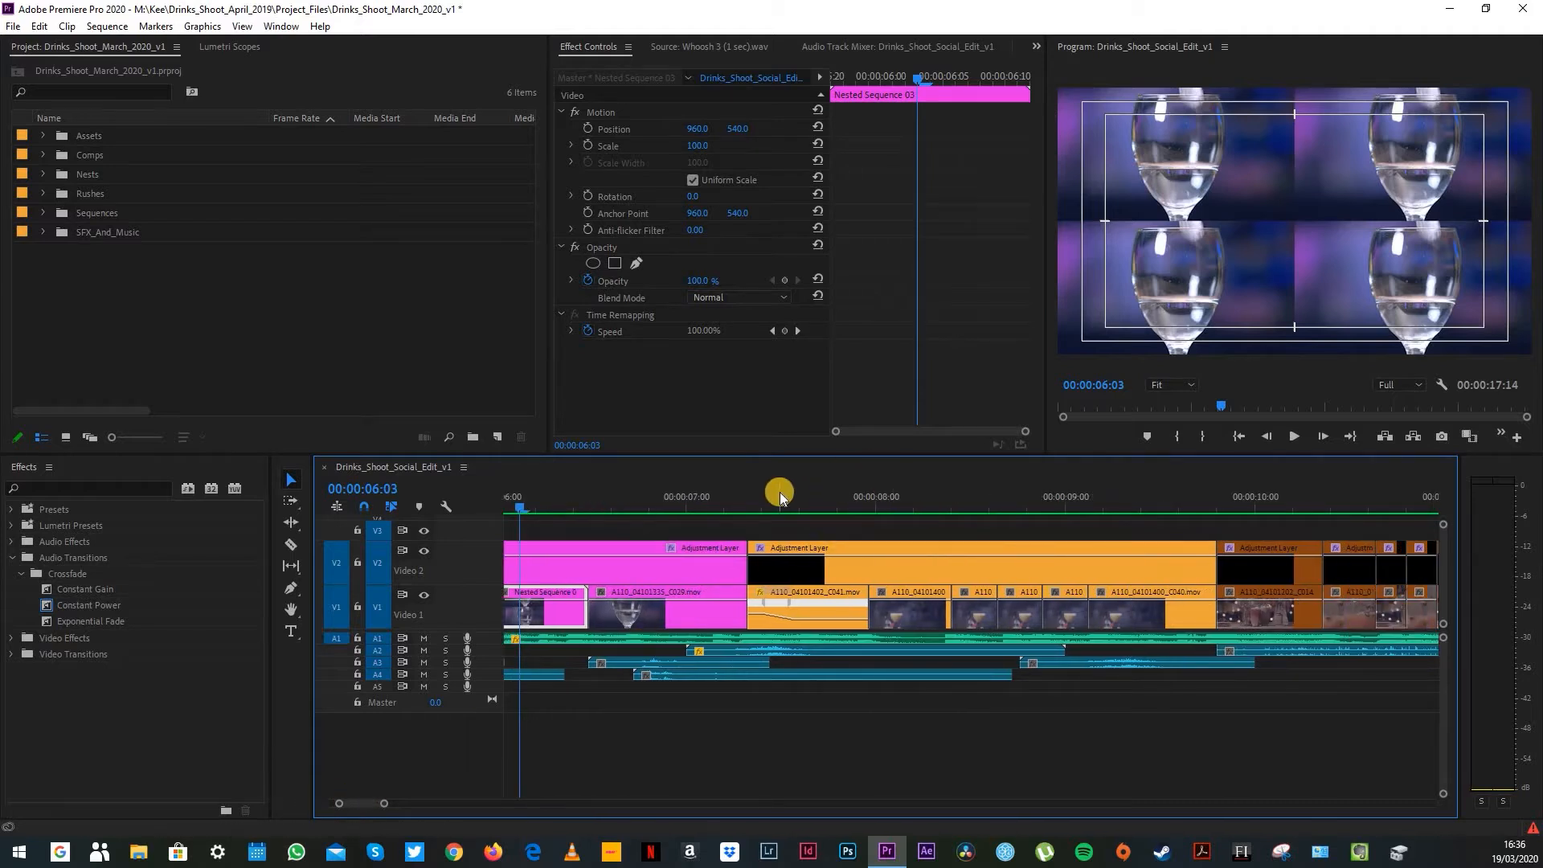
Step: Examine the wine glass shot and the falling fruit shots from 00:00:06:03 to 00:00:08:03, and play the edit across that transition
{"action": "left_click_drag", "start_coordinate": [746, 495], "coordinate": [959, 527]}
{"action": "left_click_drag", "start_coordinate": [769, 570], "coordinate": [724, 570]}
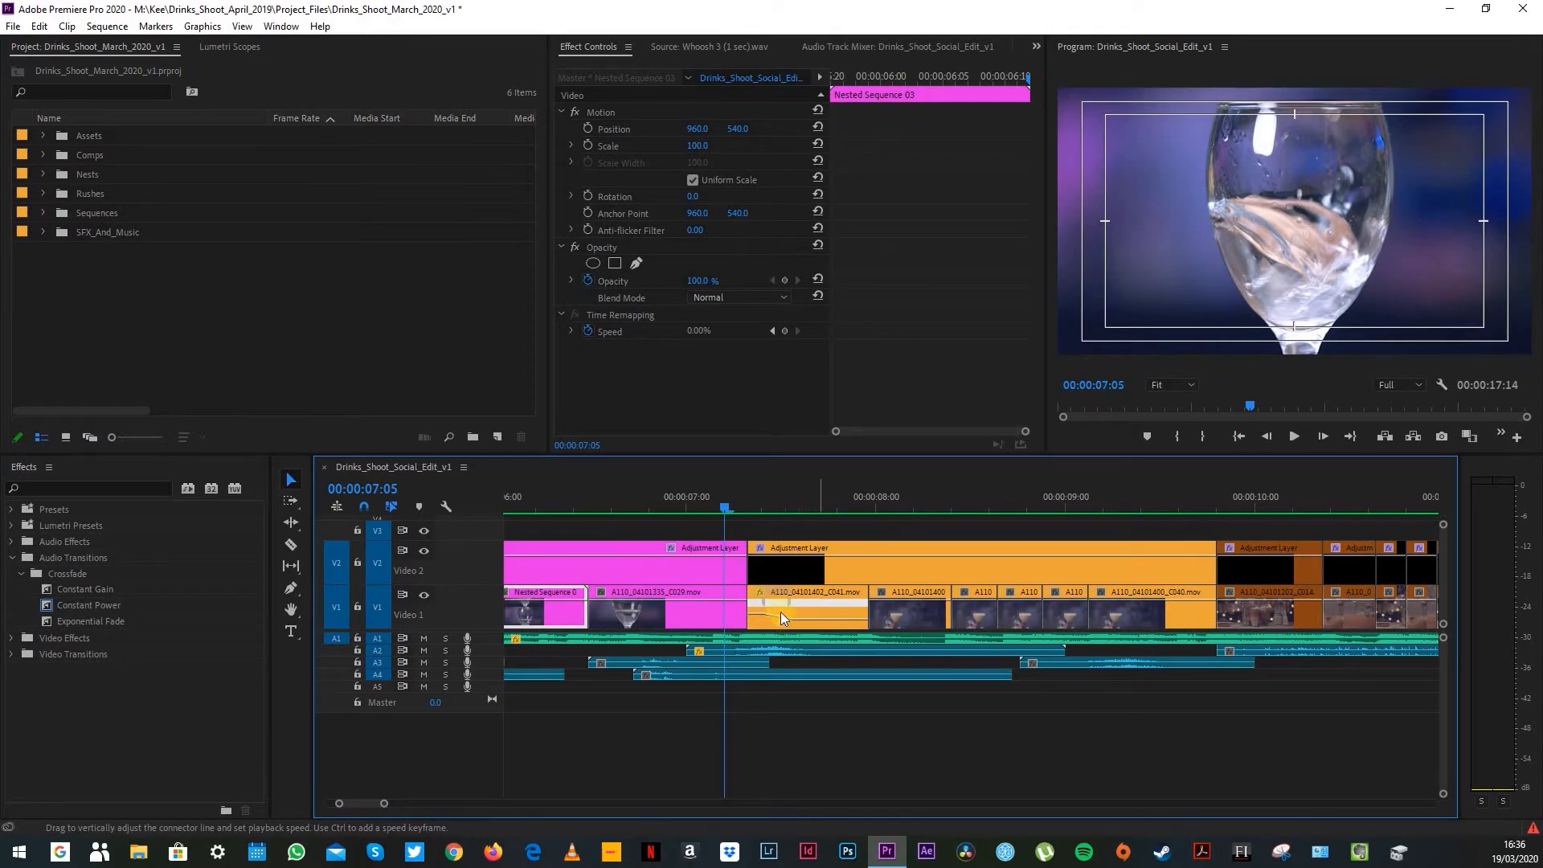
{"action": "mouse_move", "coordinate": [773, 497]}
{"action": "left_mouse_down"}
{"action": "mouse_move", "coordinate": [837, 503]}
{"action": "mouse_move", "coordinate": [785, 517]}
{"action": "left_mouse_up"}
{"action": "left_click", "coordinate": [833, 522]}
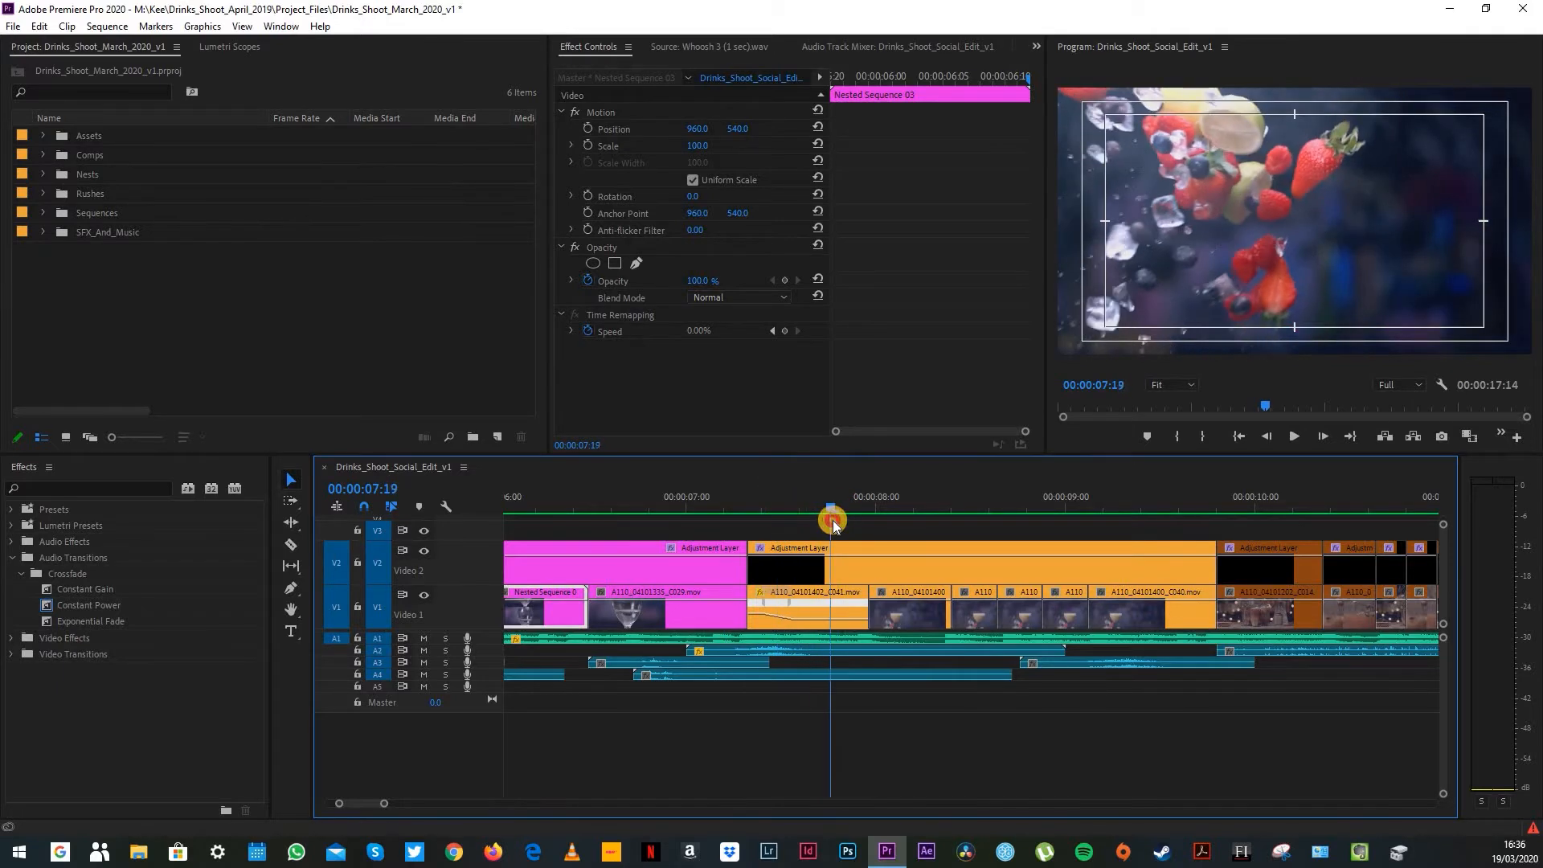
{"action": "left_click", "coordinate": [898, 524]}
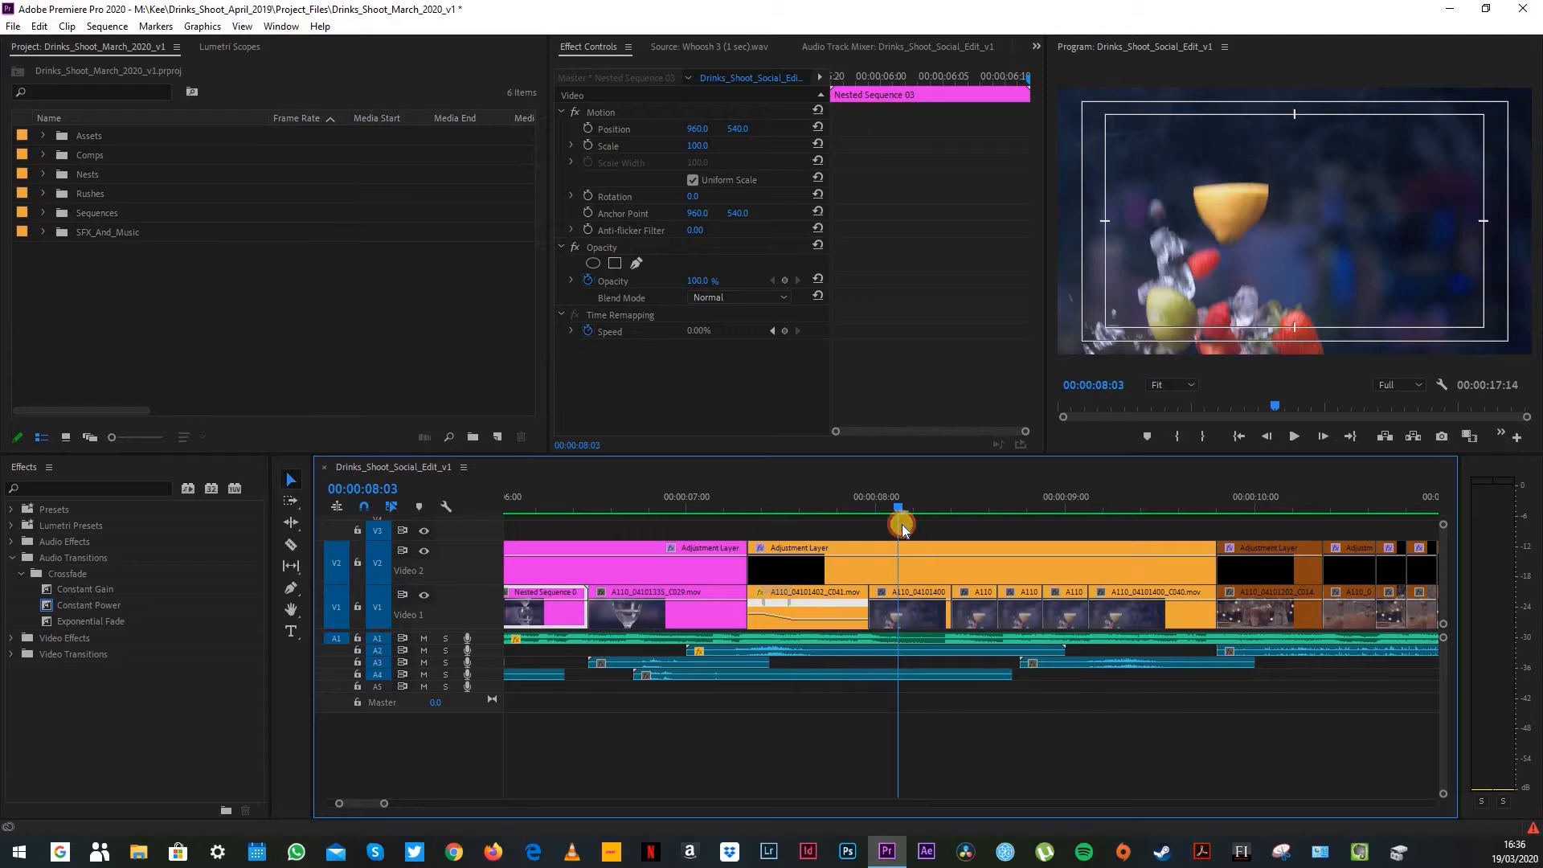
{"action": "left_click_drag", "start_coordinate": [902, 524], "coordinate": [733, 553]}
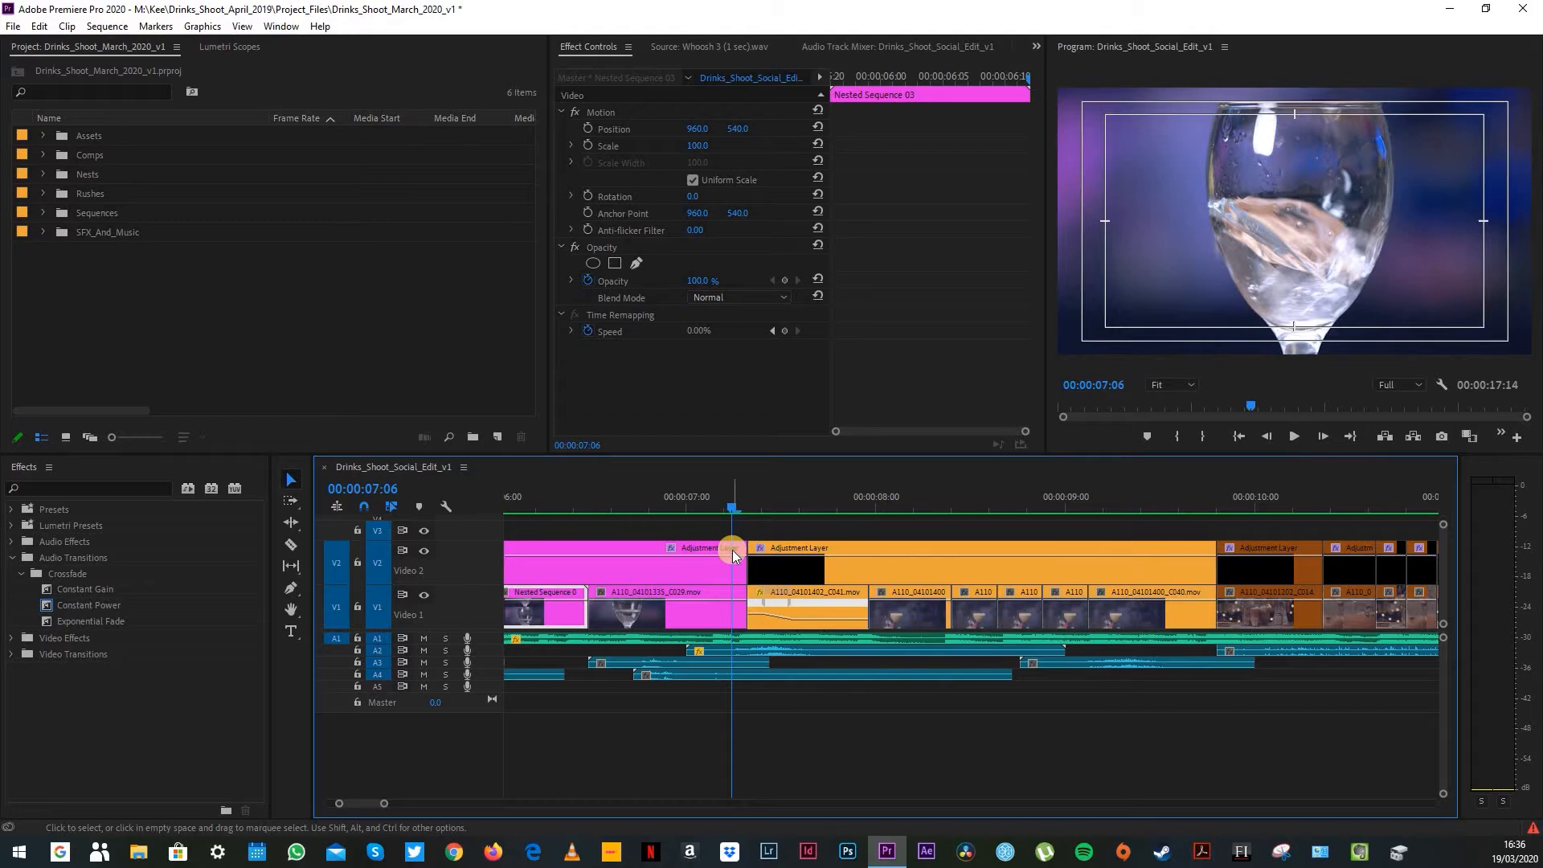
{"action": "key", "text": "space"}
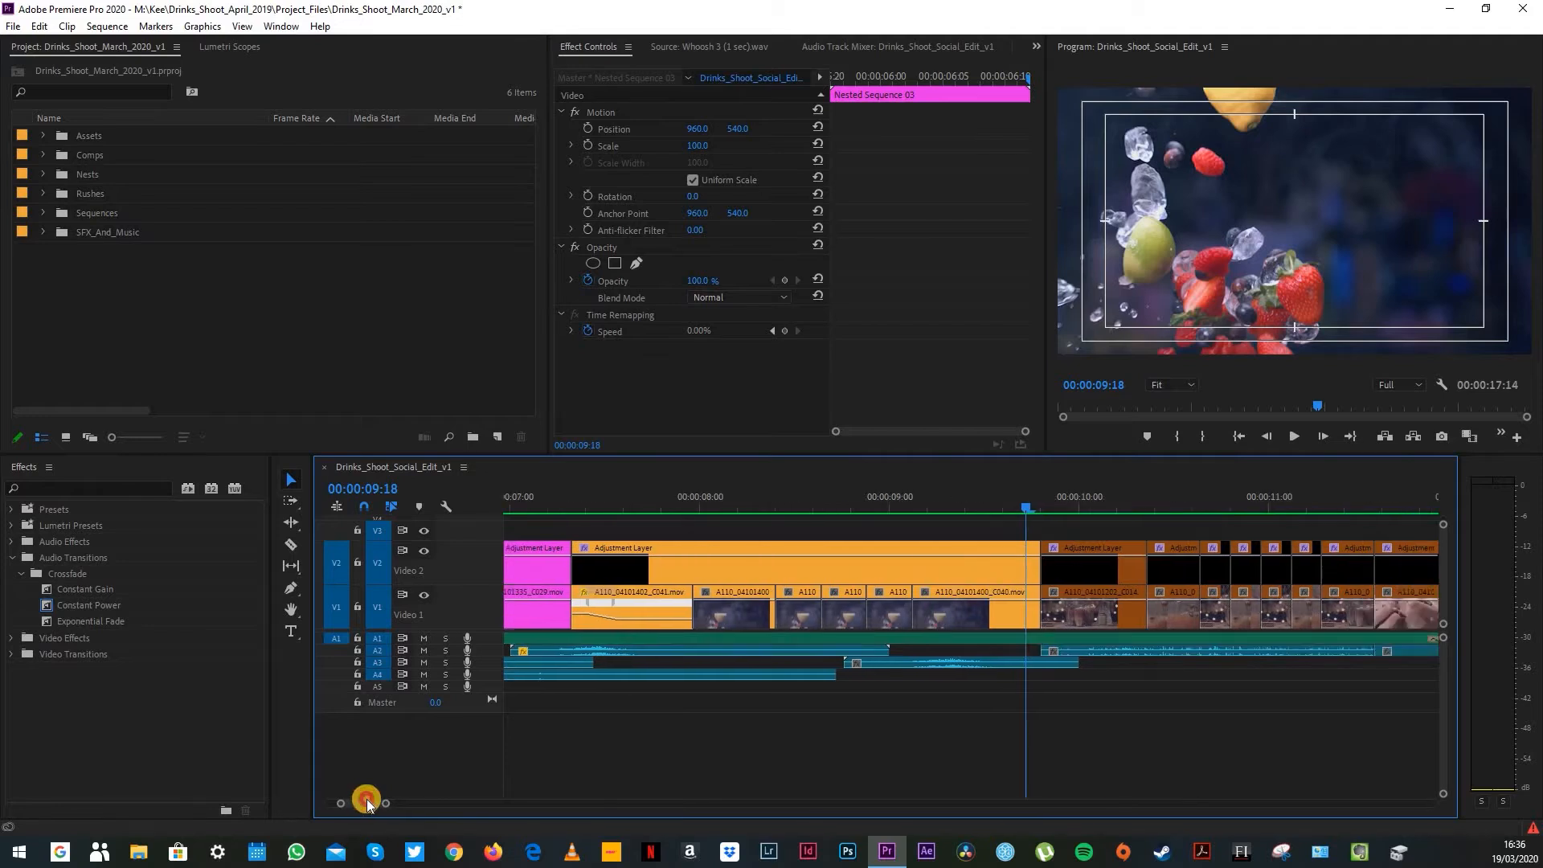
Step: Play the edit on from 00:00:09:18 through the coffee shots and examine the group of very short cuts around 00:00:11:00
{"action": "scroll", "coordinate": [366, 799], "scroll_direction": "down", "scroll_amount": 3}
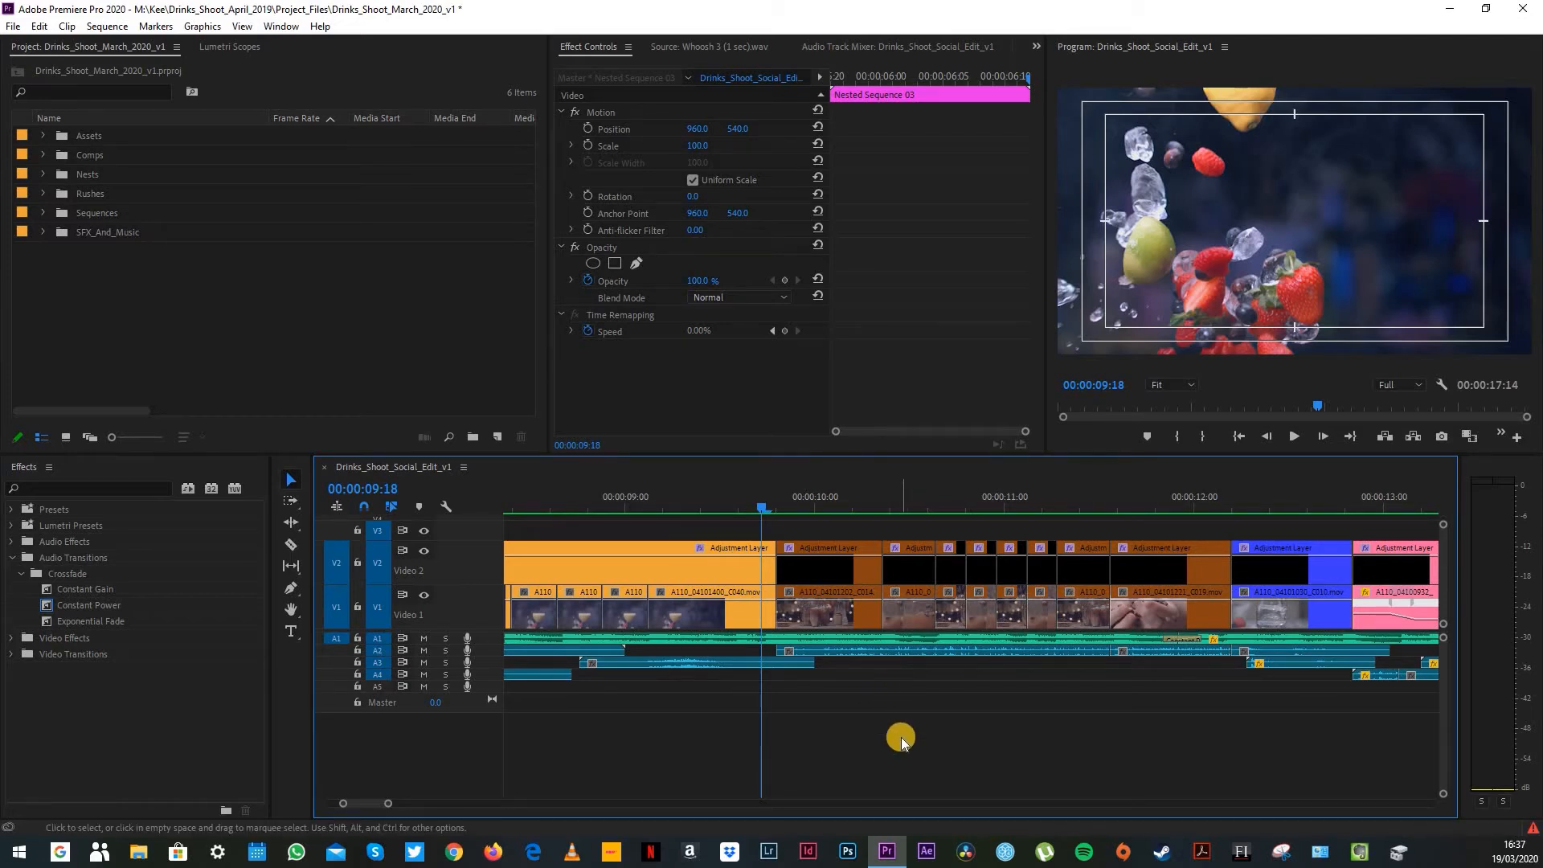
{"action": "key", "text": "space"}
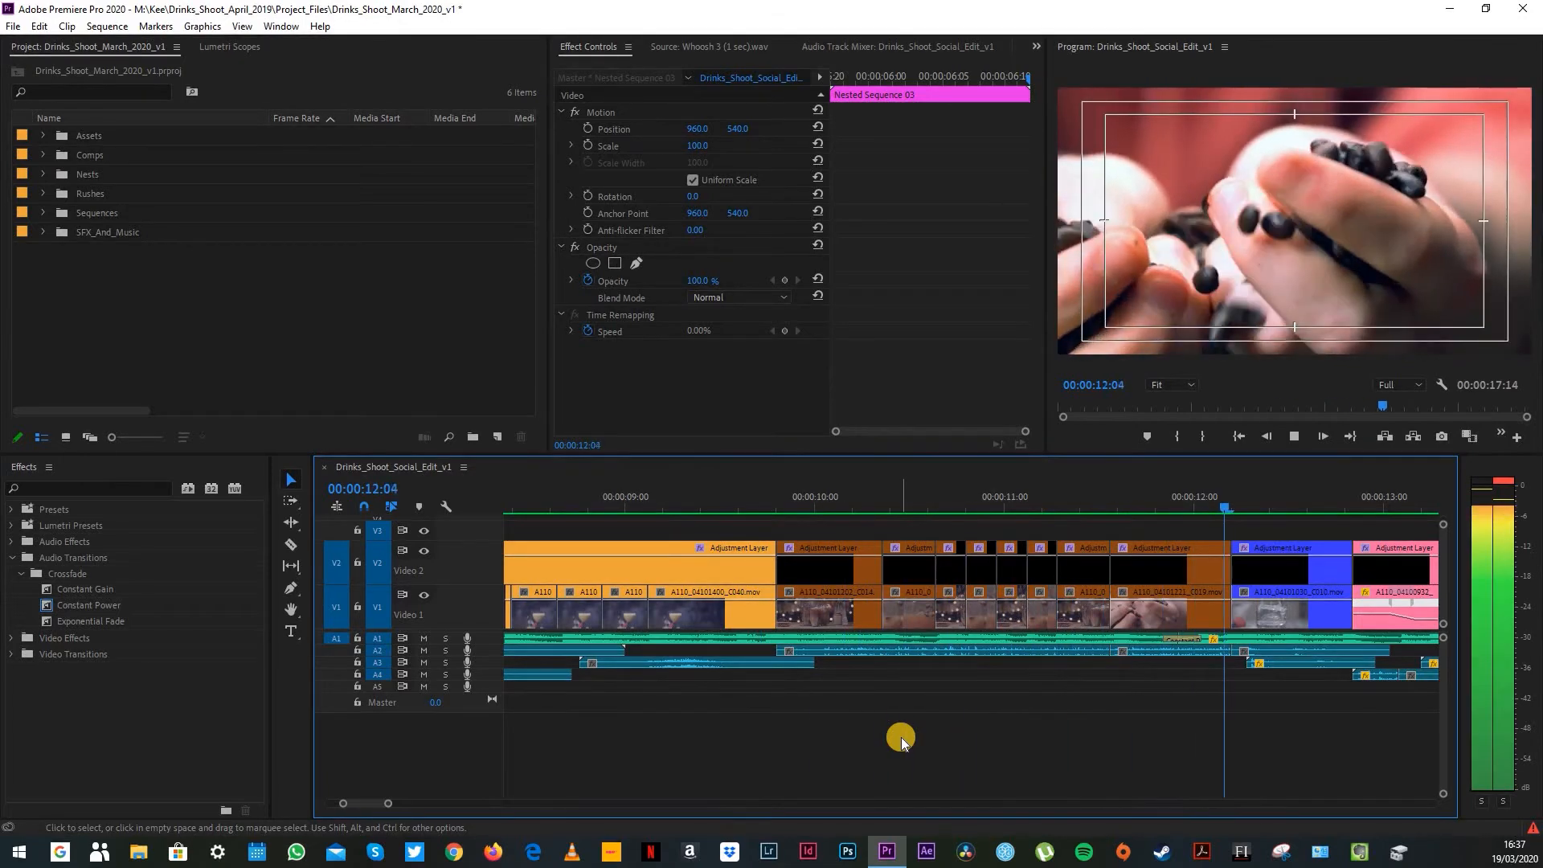
{"action": "key", "text": "space"}
{"action": "left_click_drag", "start_coordinate": [903, 526], "coordinate": [1087, 696]}
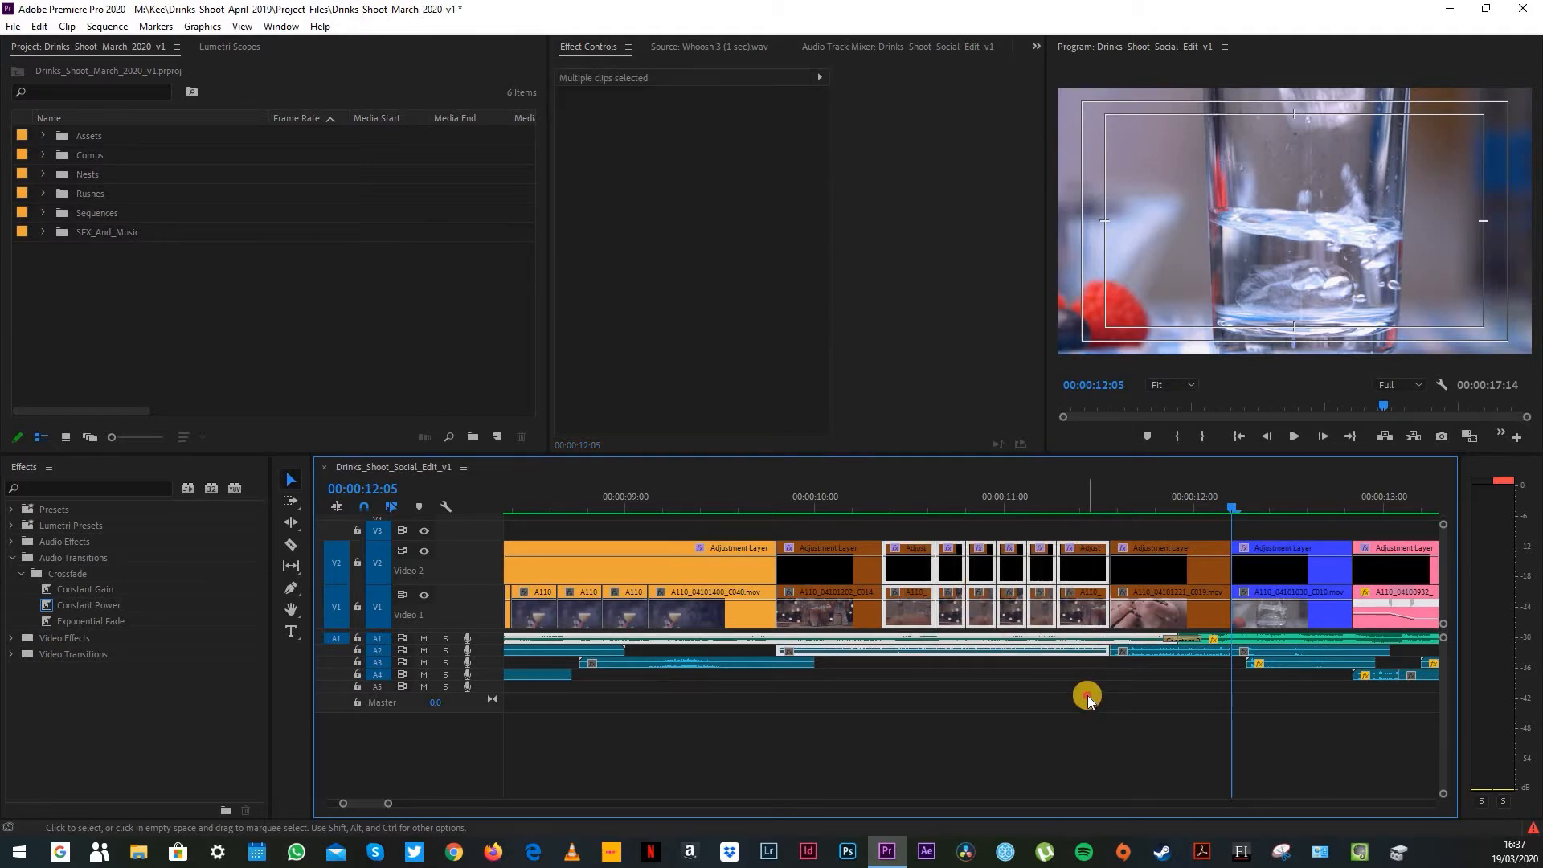
{"action": "left_click", "coordinate": [1087, 695]}
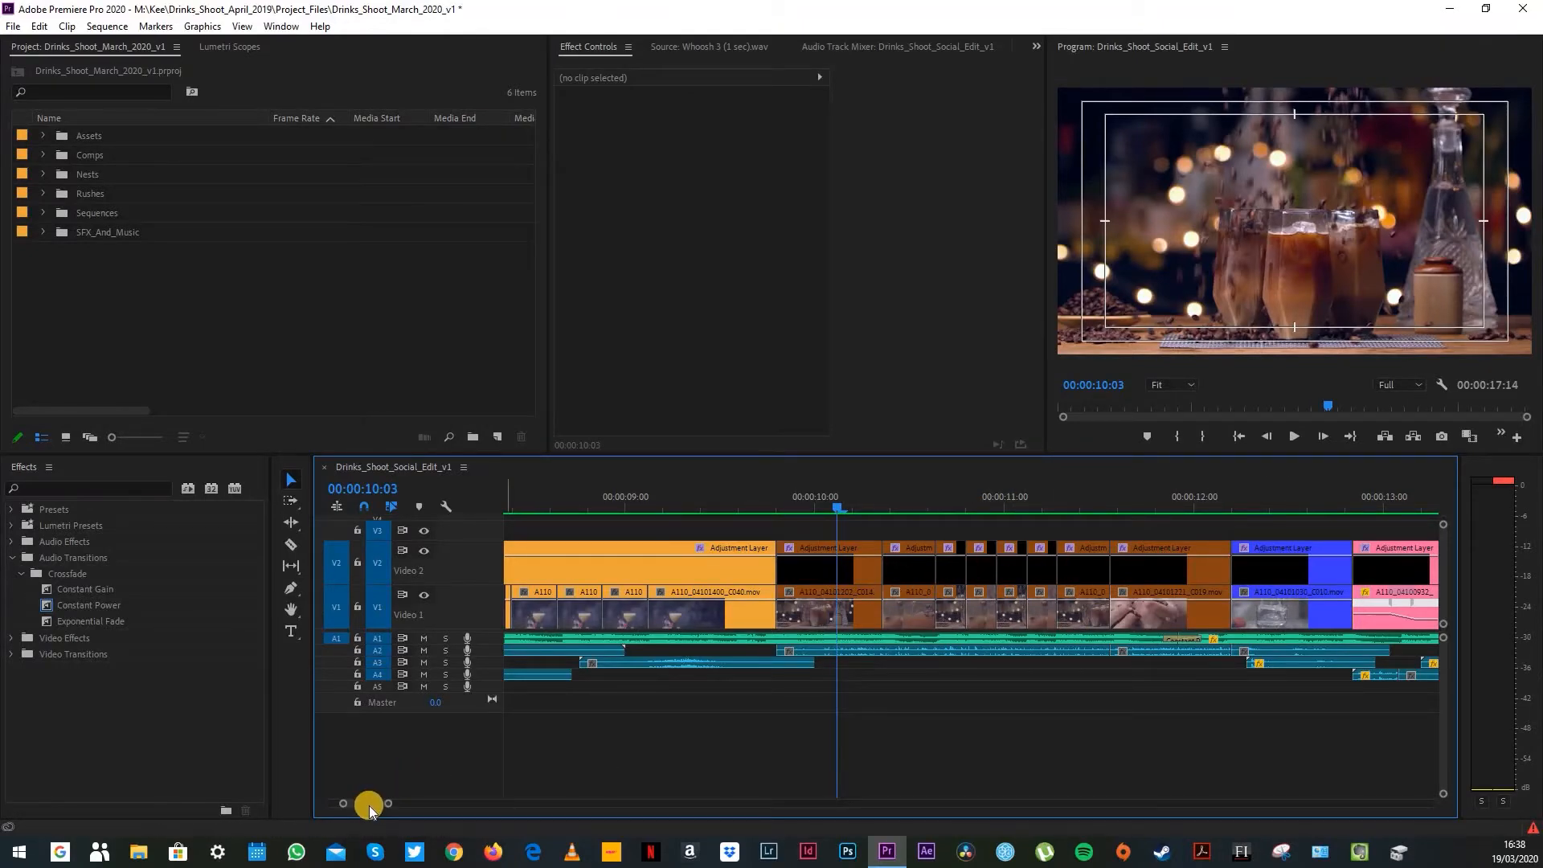
Step: Scrub through the water glass, wine glass and red cocktail shots after 00:00:12:05, examining how their speed ramps meet at the cuts
{"action": "left_click_drag", "start_coordinate": [370, 803], "coordinate": [374, 801]}
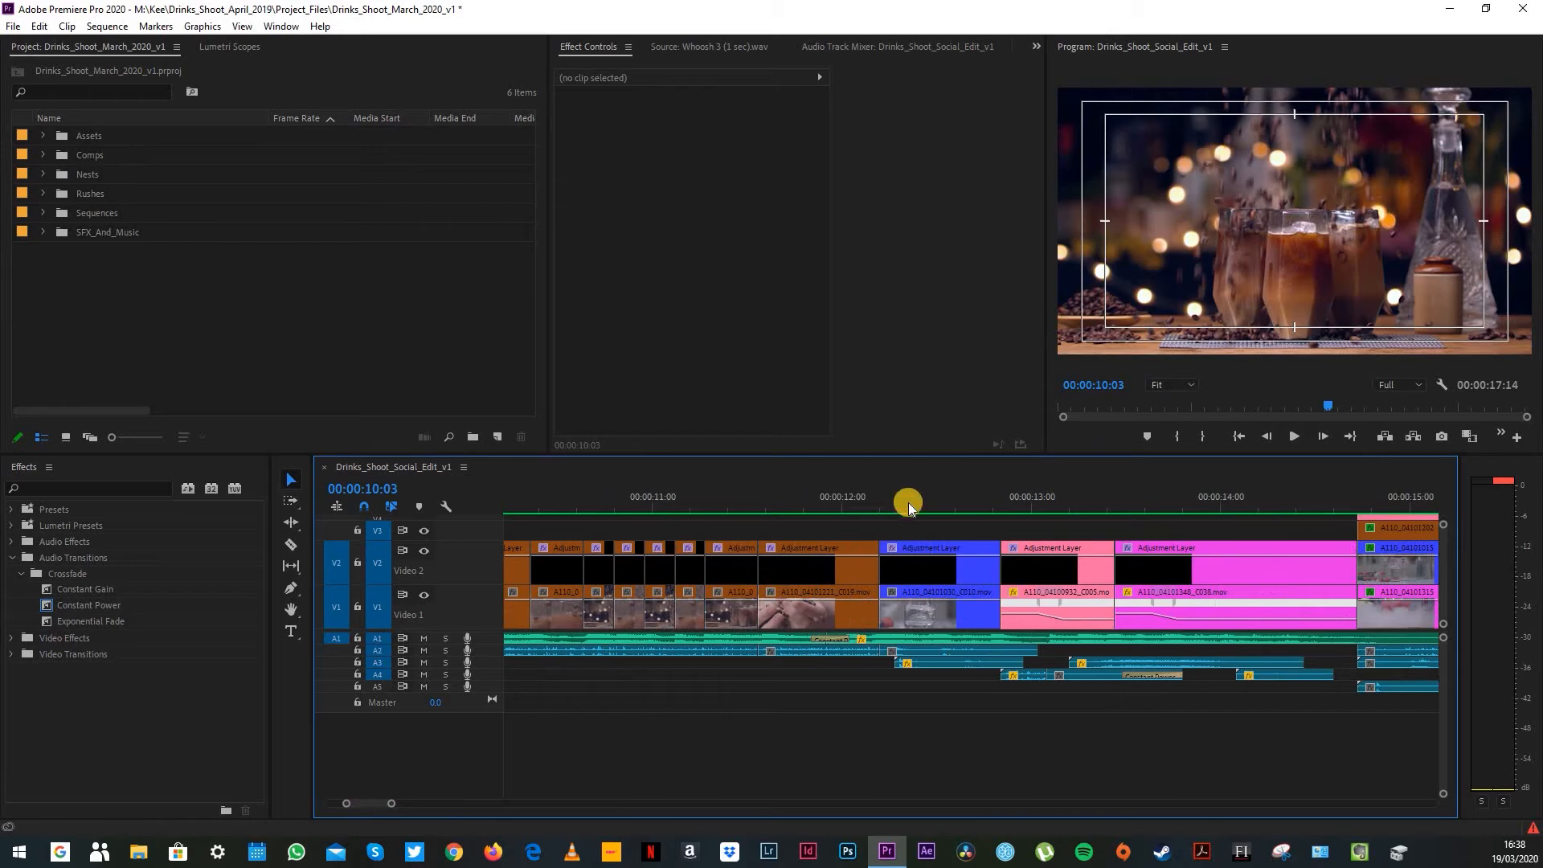
{"action": "left_click_drag", "start_coordinate": [901, 500], "coordinate": [1008, 532]}
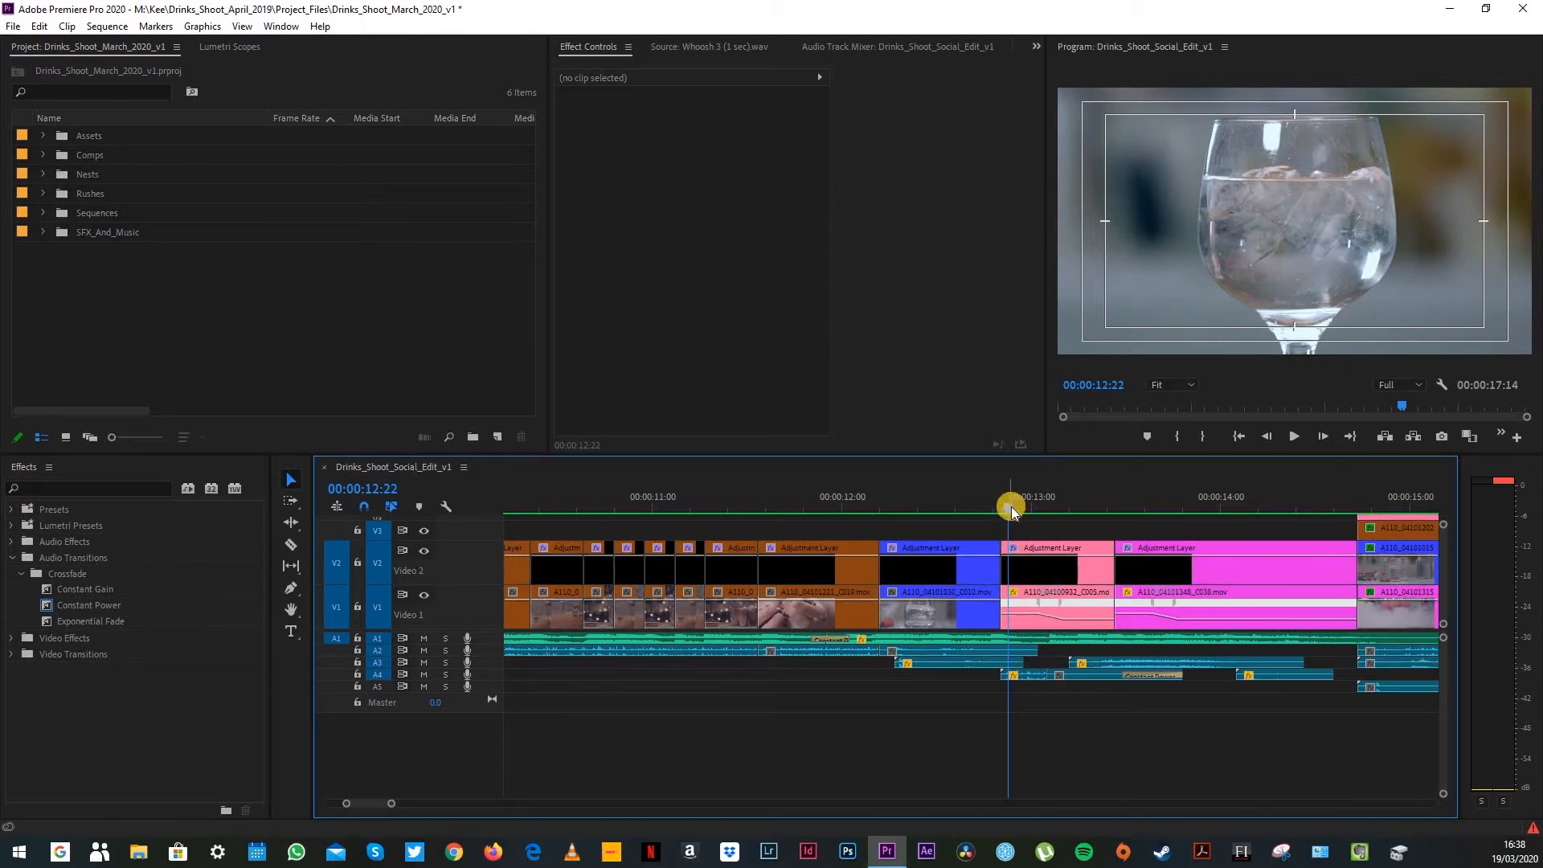
{"action": "left_click_drag", "start_coordinate": [1010, 509], "coordinate": [1068, 528]}
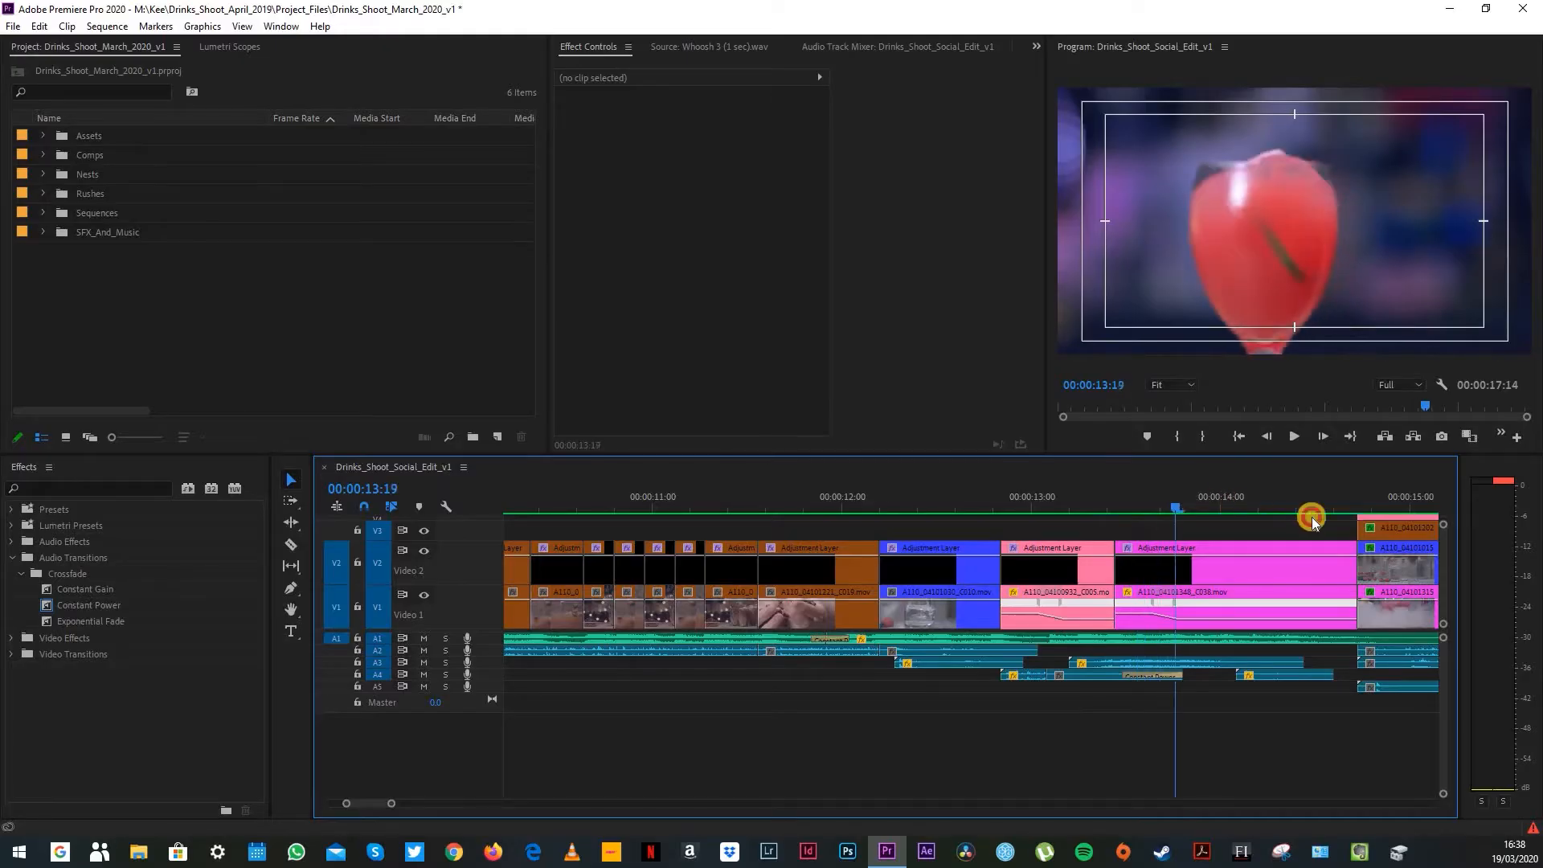
{"action": "left_click_drag", "start_coordinate": [1183, 549], "coordinate": [1143, 556]}
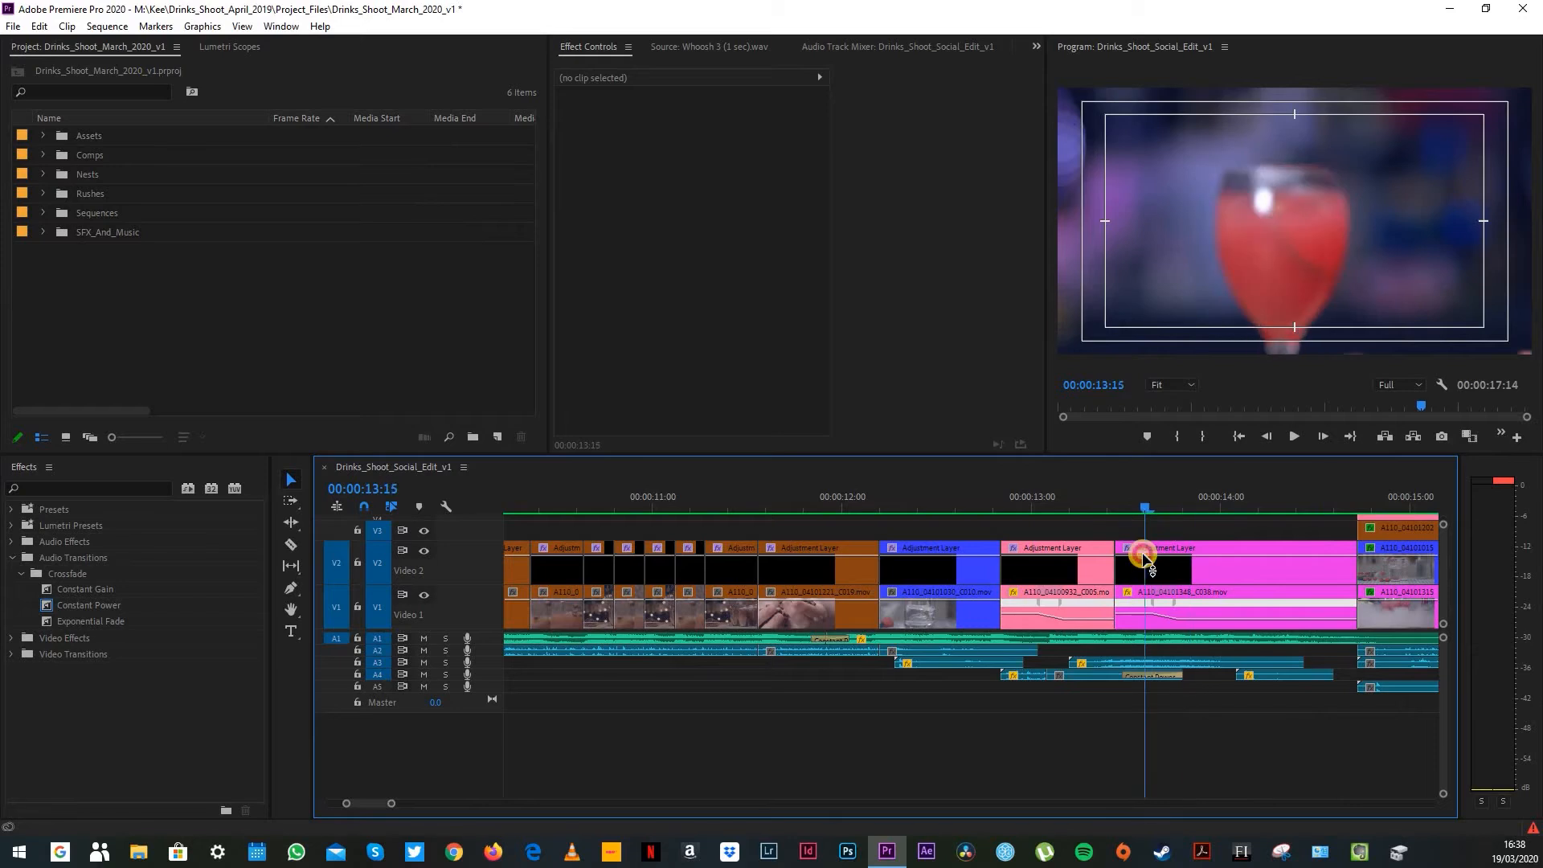
{"action": "left_click_drag", "start_coordinate": [1123, 494], "coordinate": [1207, 502]}
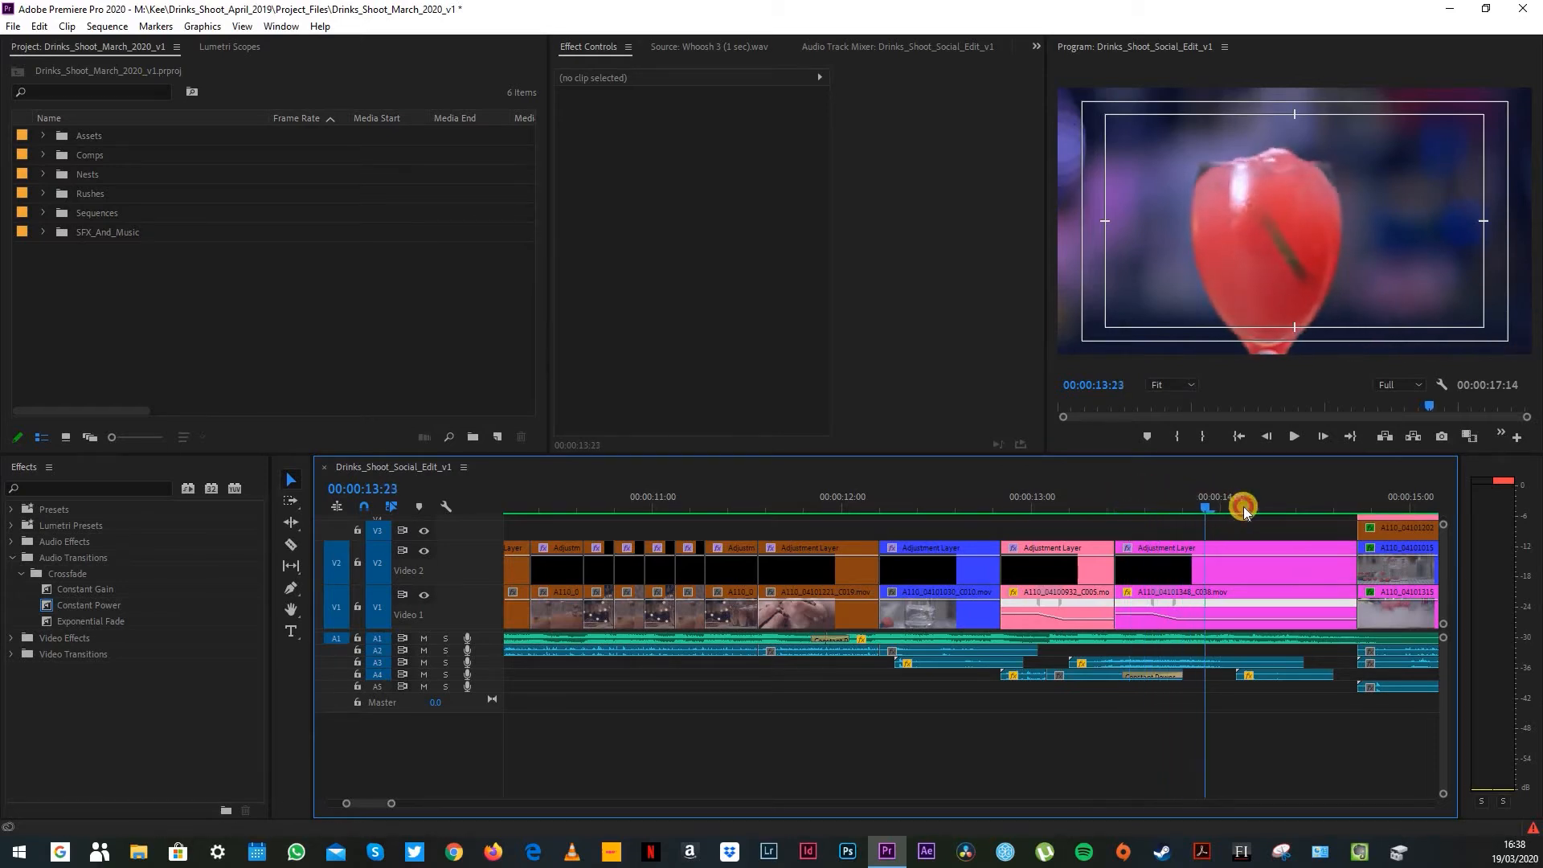
{"action": "left_click", "coordinate": [1243, 506]}
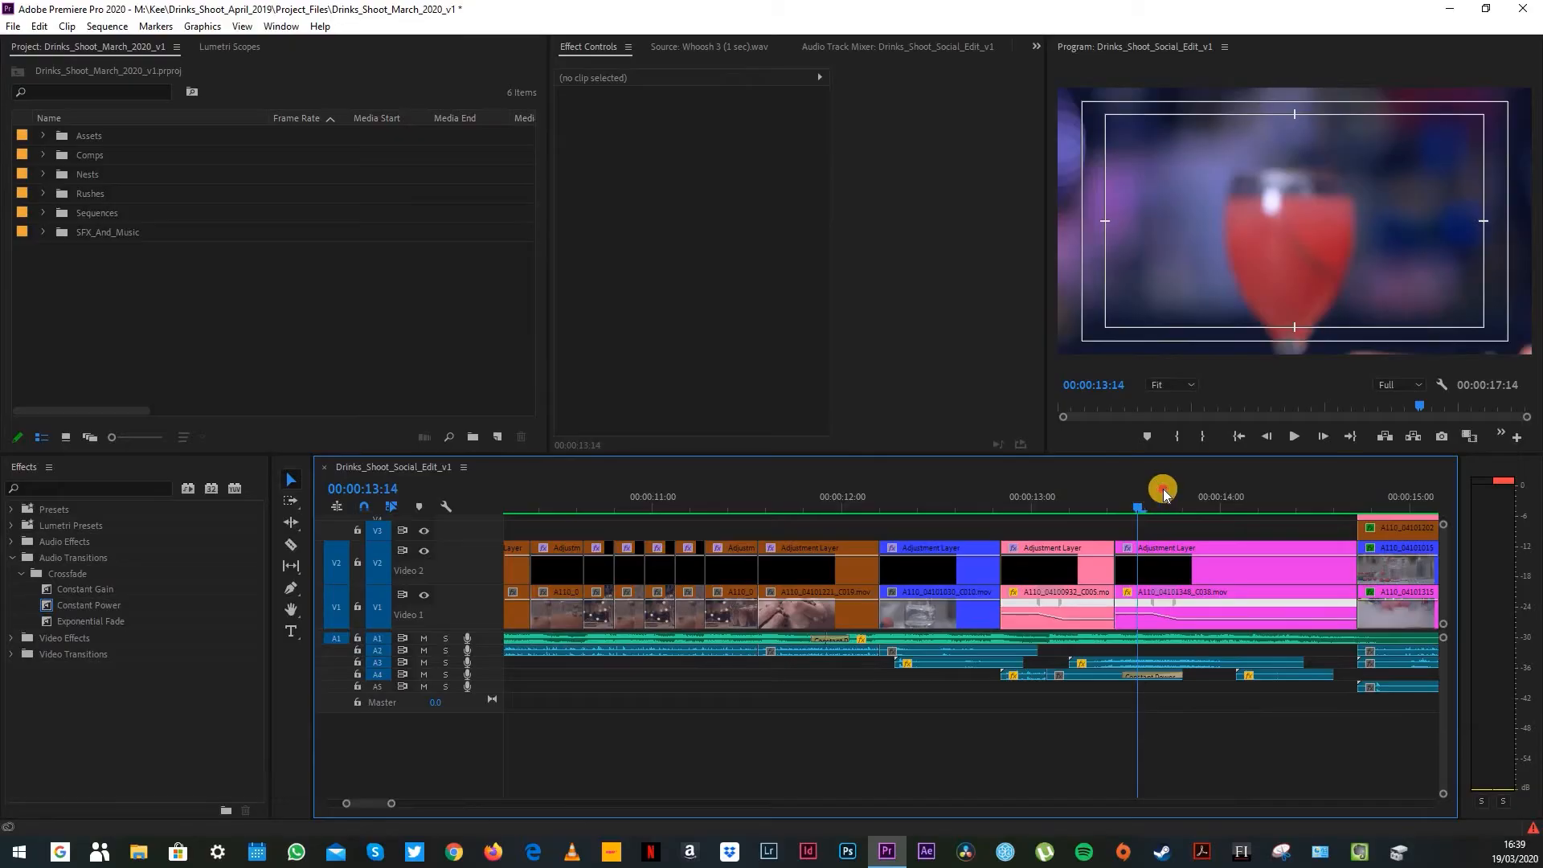
{"action": "left_click_drag", "start_coordinate": [1160, 484], "coordinate": [1403, 496]}
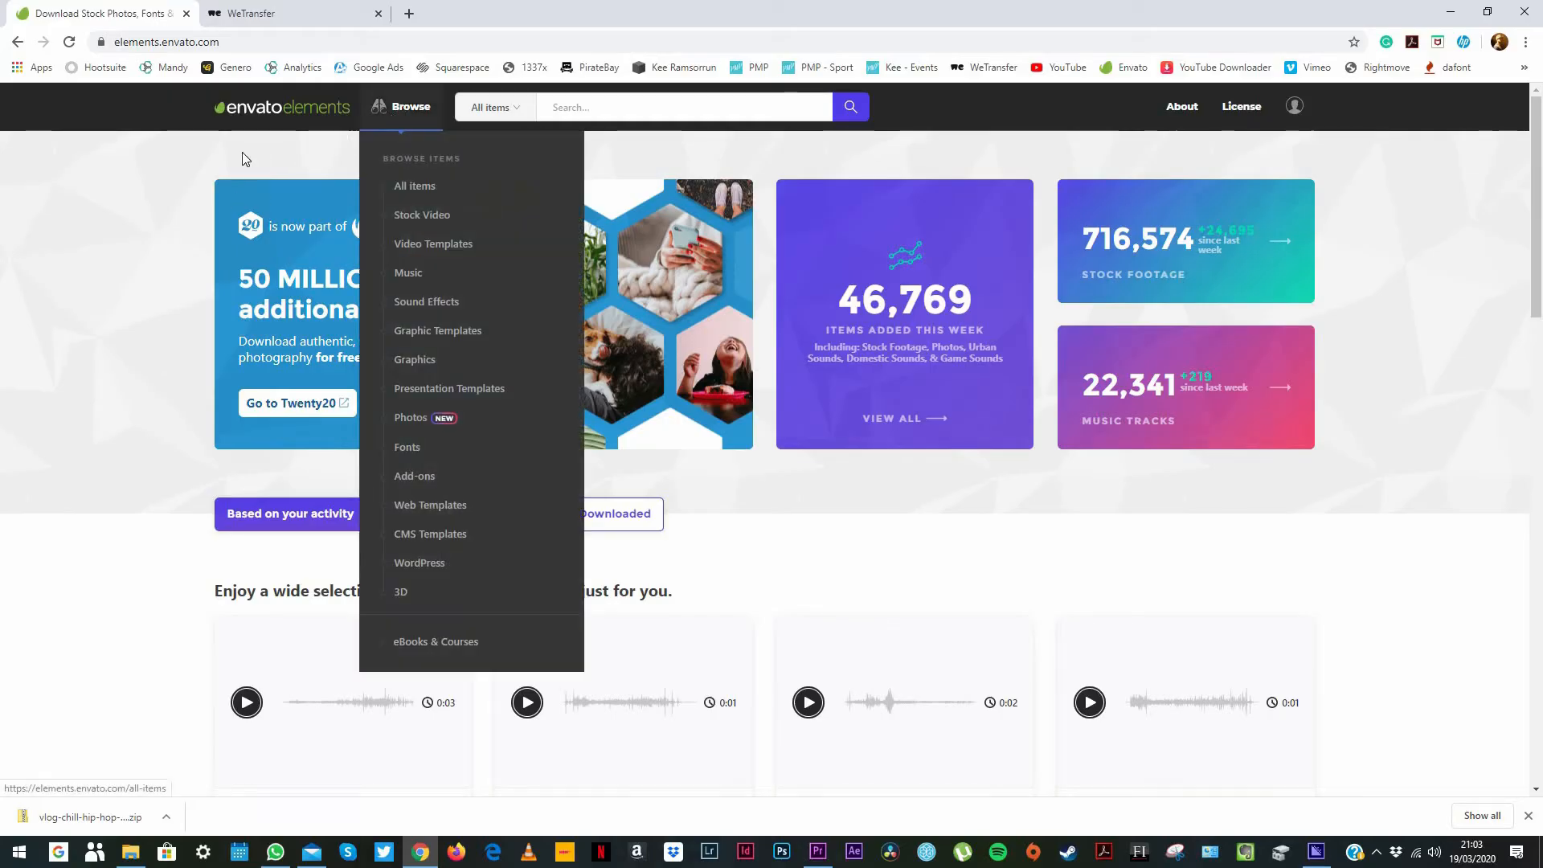
Step: Browse all items on Envato Elements, examining the stock video, video templates, music and sound effects sections
{"action": "left_click", "coordinate": [402, 113]}
{"action": "scroll", "coordinate": [163, 291], "scroll_direction": "down", "scroll_amount": 2}
{"action": "scroll", "coordinate": [166, 291], "scroll_direction": "down", "scroll_amount": 2}
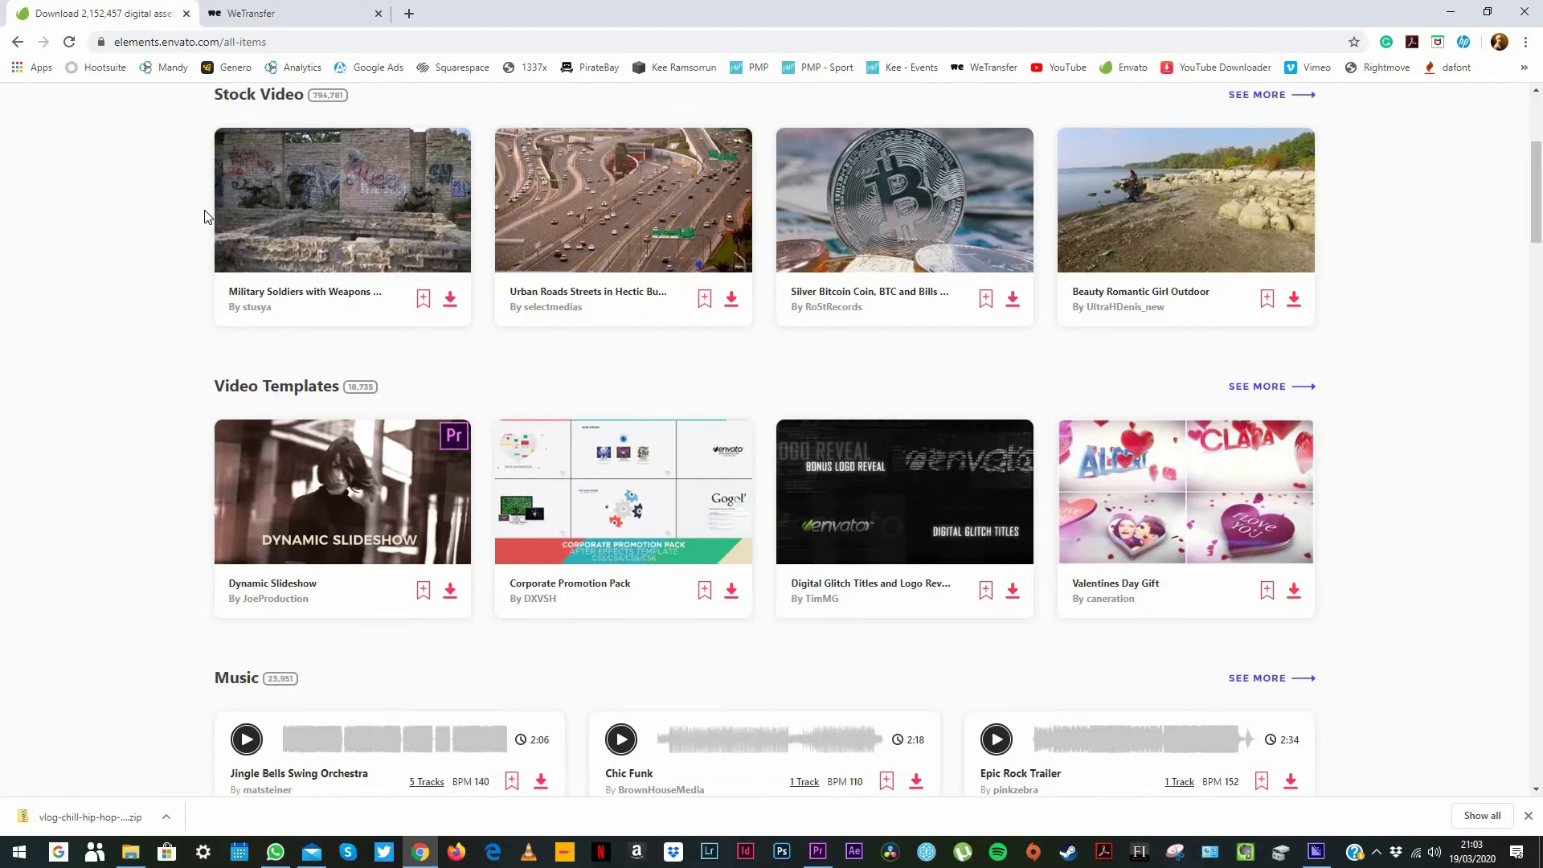
{"action": "left_click", "coordinate": [259, 96]}
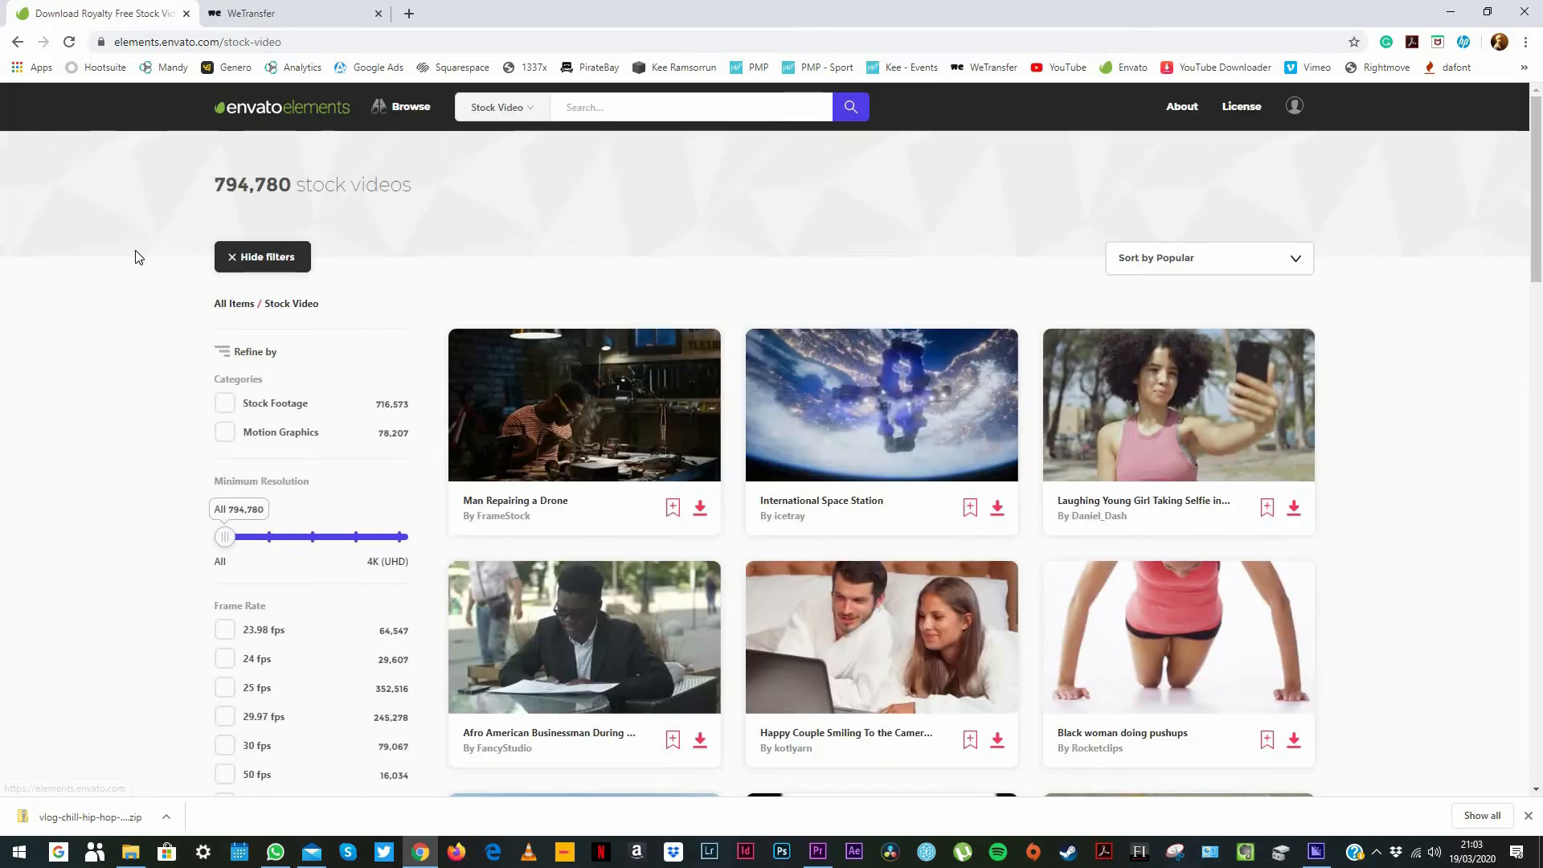
{"action": "scroll", "coordinate": [139, 257], "scroll_direction": "down", "scroll_amount": 3}
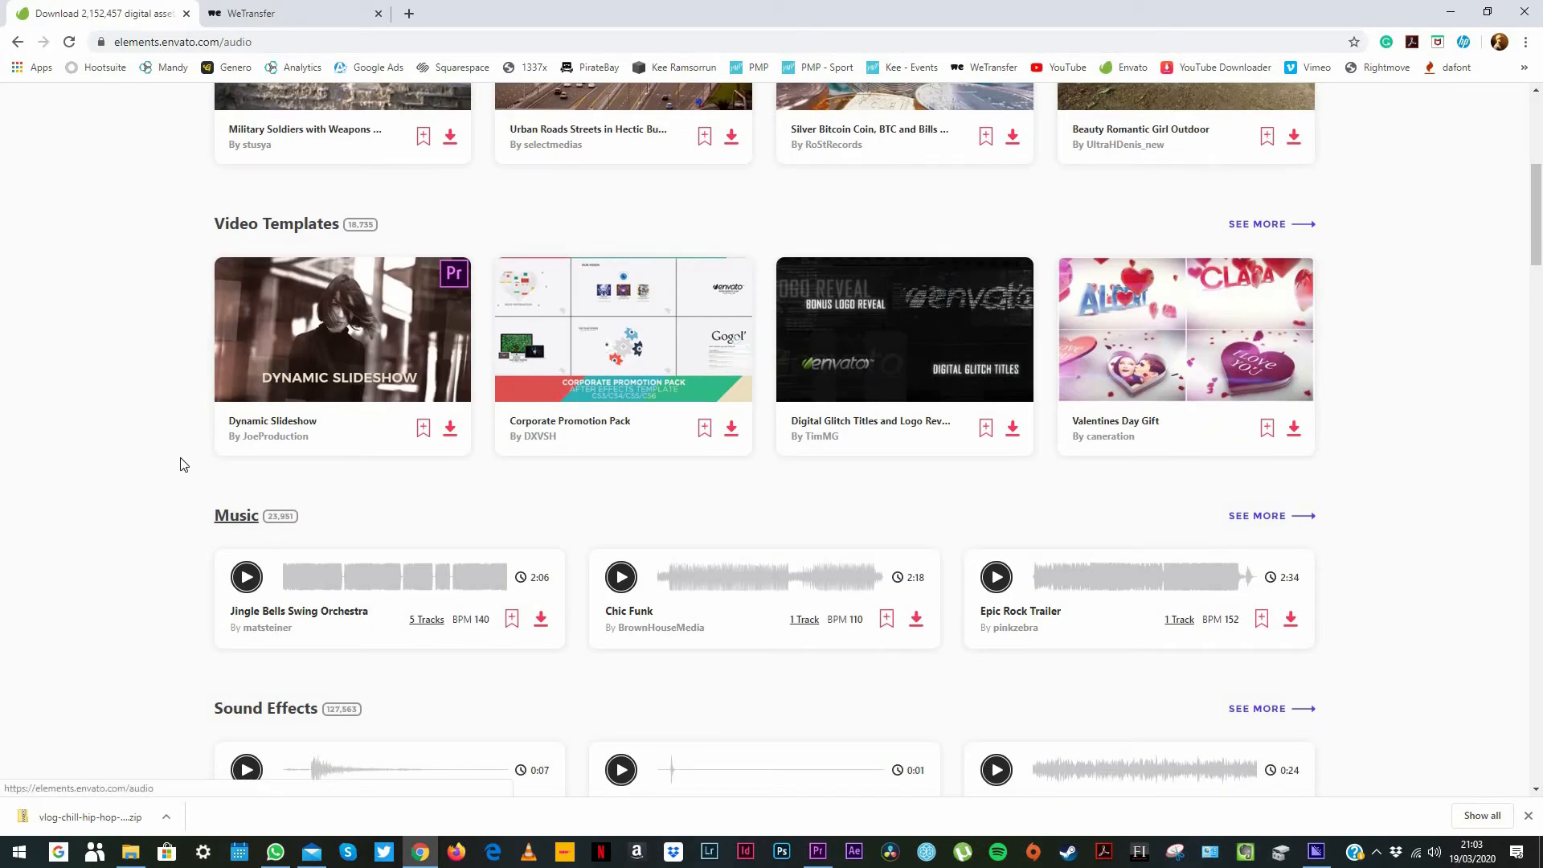
{"action": "scroll", "coordinate": [179, 454], "scroll_direction": "down", "scroll_amount": 3}
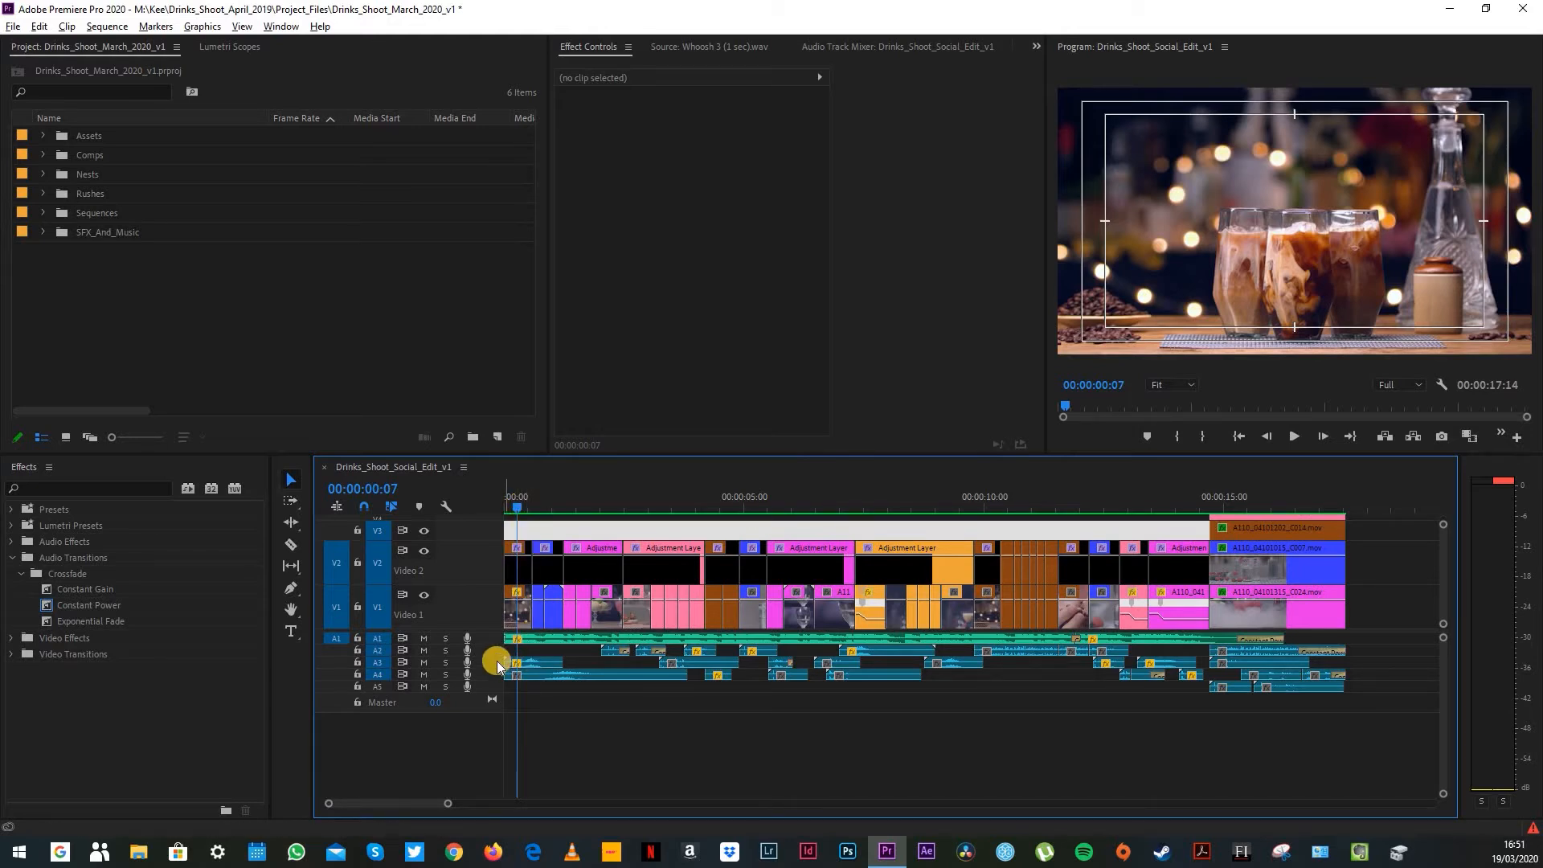
Step: Increase the height of audio tracks A2, A3 and A4 in the main edit to show the sound effect waveforms
{"action": "left_click_drag", "start_coordinate": [497, 665], "coordinate": [490, 721]}
{"action": "scroll", "coordinate": [479, 722], "scroll_direction": "up", "scroll_amount": 5}
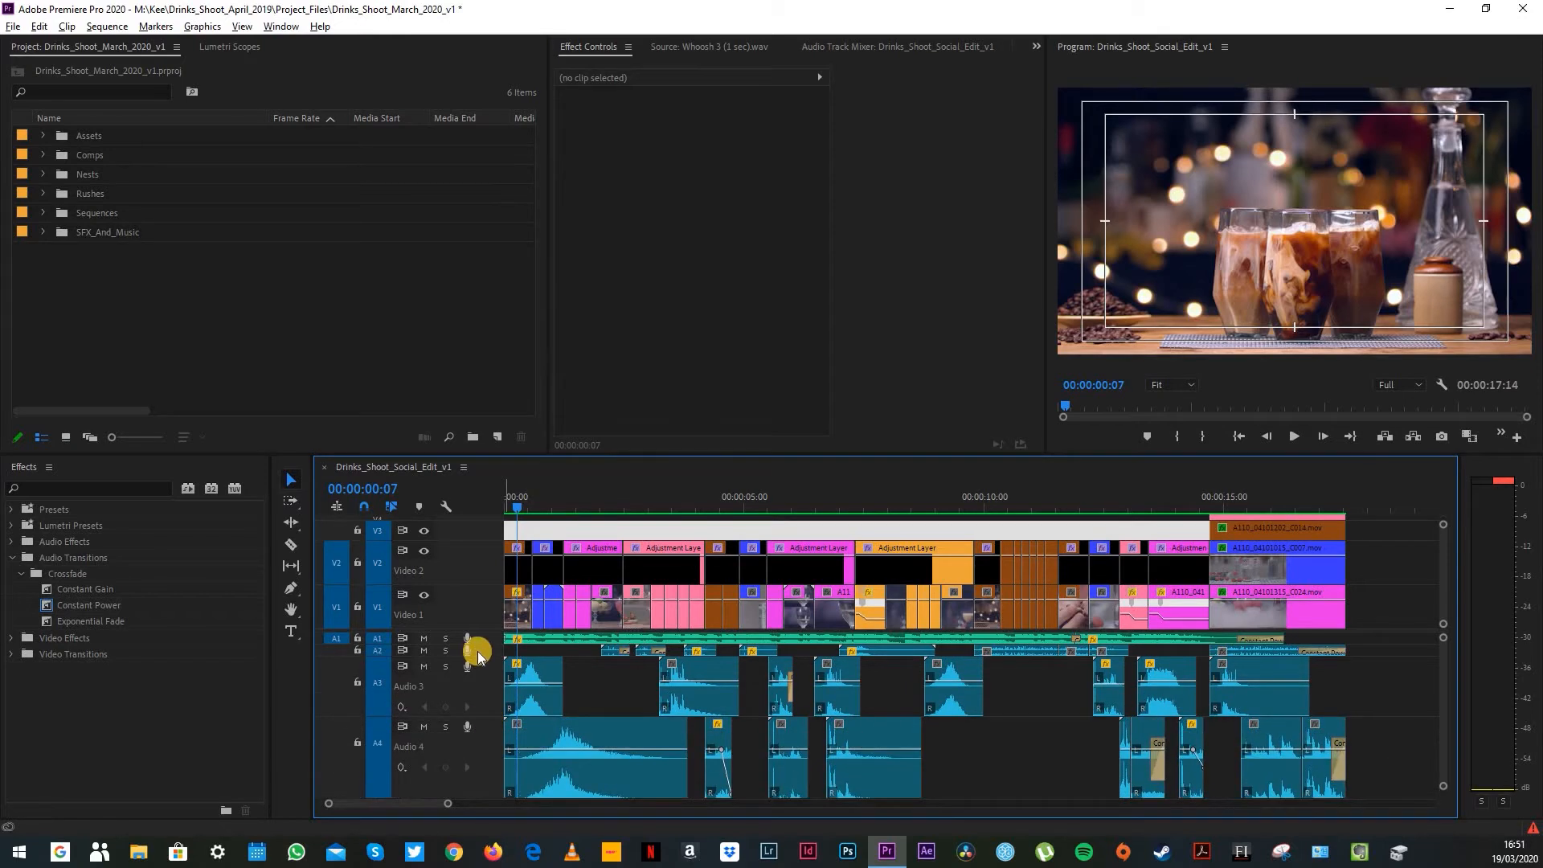
{"action": "scroll", "coordinate": [482, 653], "scroll_direction": "up", "scroll_amount": 4}
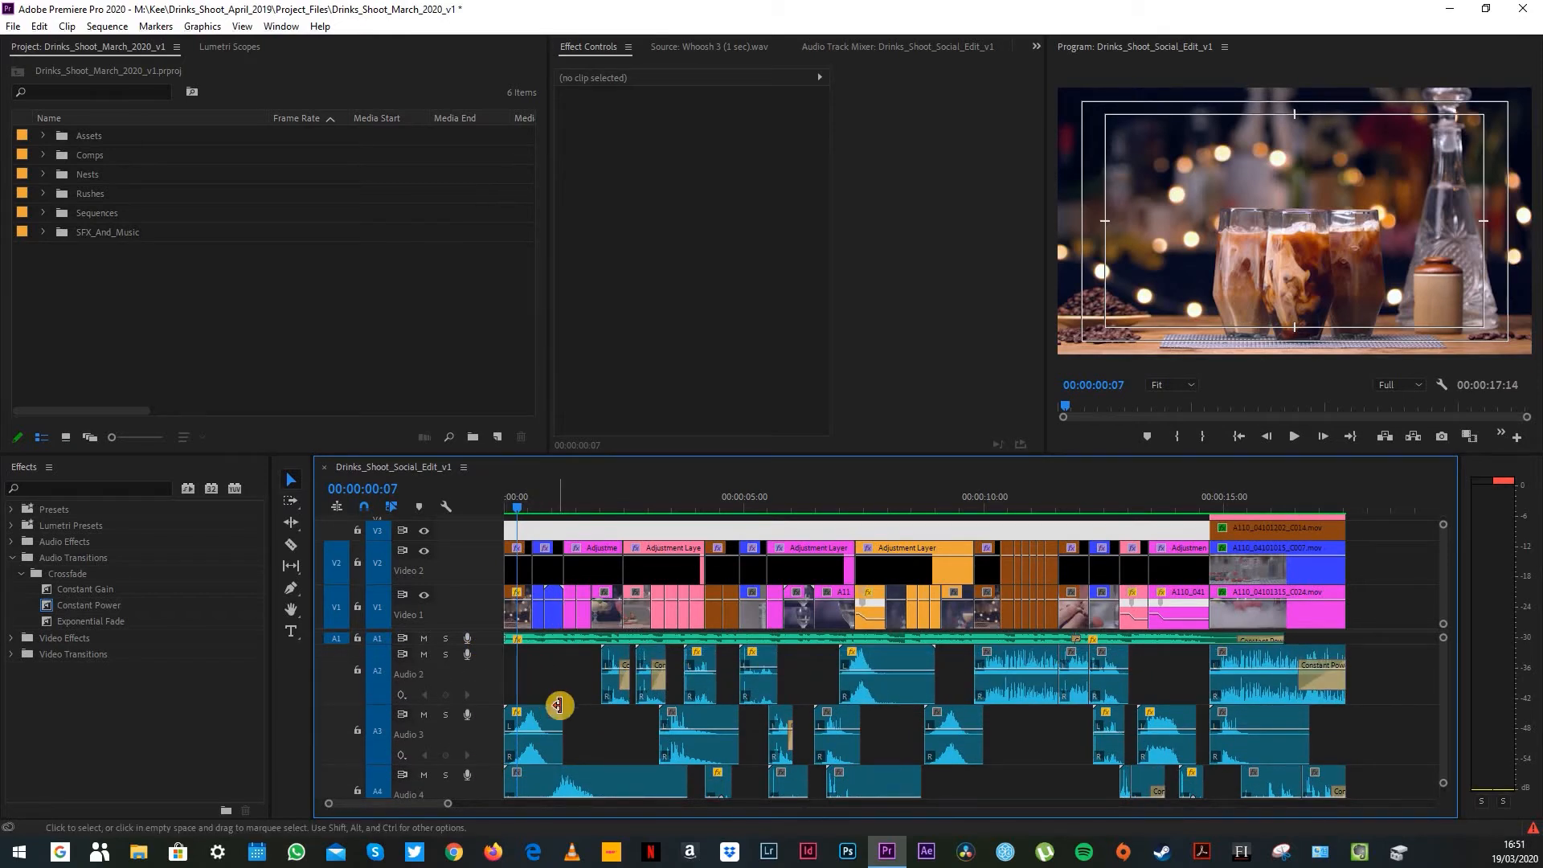
{"action": "scroll", "coordinate": [562, 711], "scroll_direction": "down", "scroll_amount": 3}
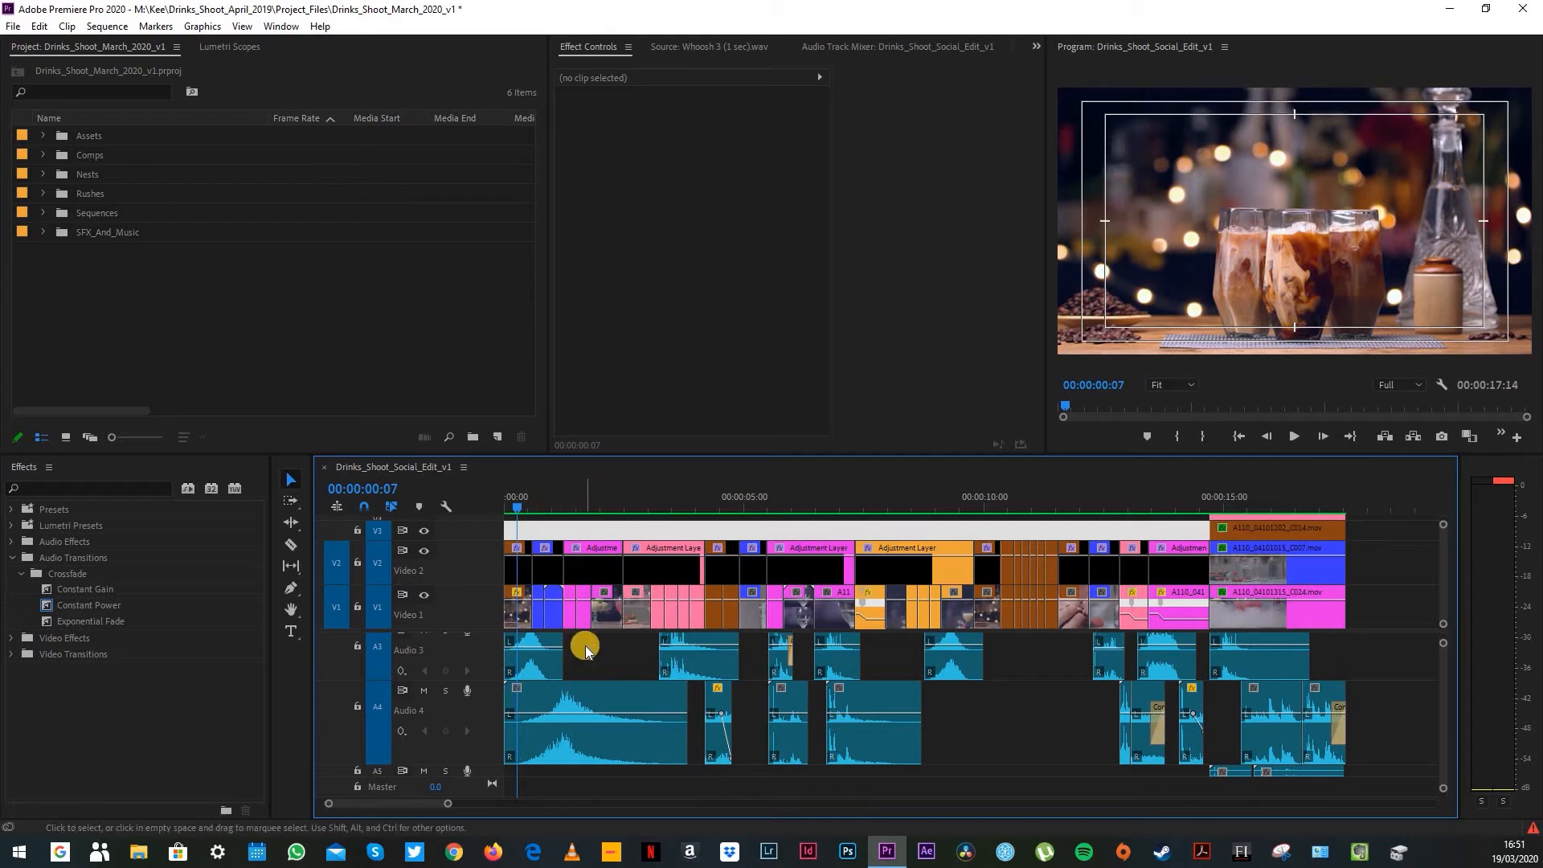
{"action": "scroll", "coordinate": [585, 649], "scroll_direction": "up", "scroll_amount": 2}
Step: Examine the sound effects under the cocktail and ice shots from 00:00:02:05 to 00:00:03:13, including Small Rock Water Splash.wav on A2
{"action": "left_click", "coordinate": [611, 500]}
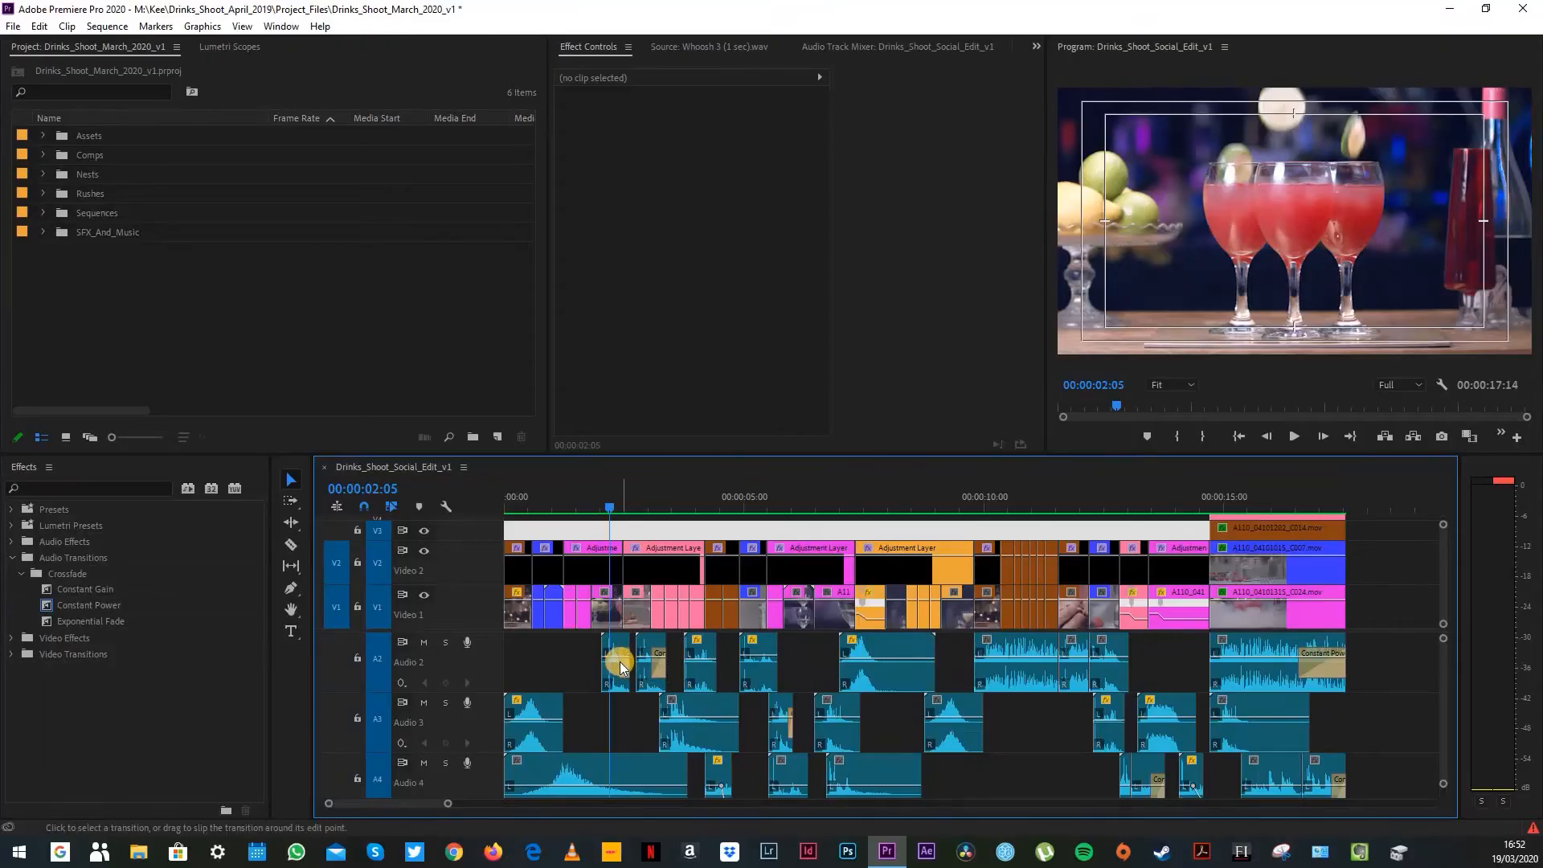
{"action": "mouse_move", "coordinate": [619, 665]}
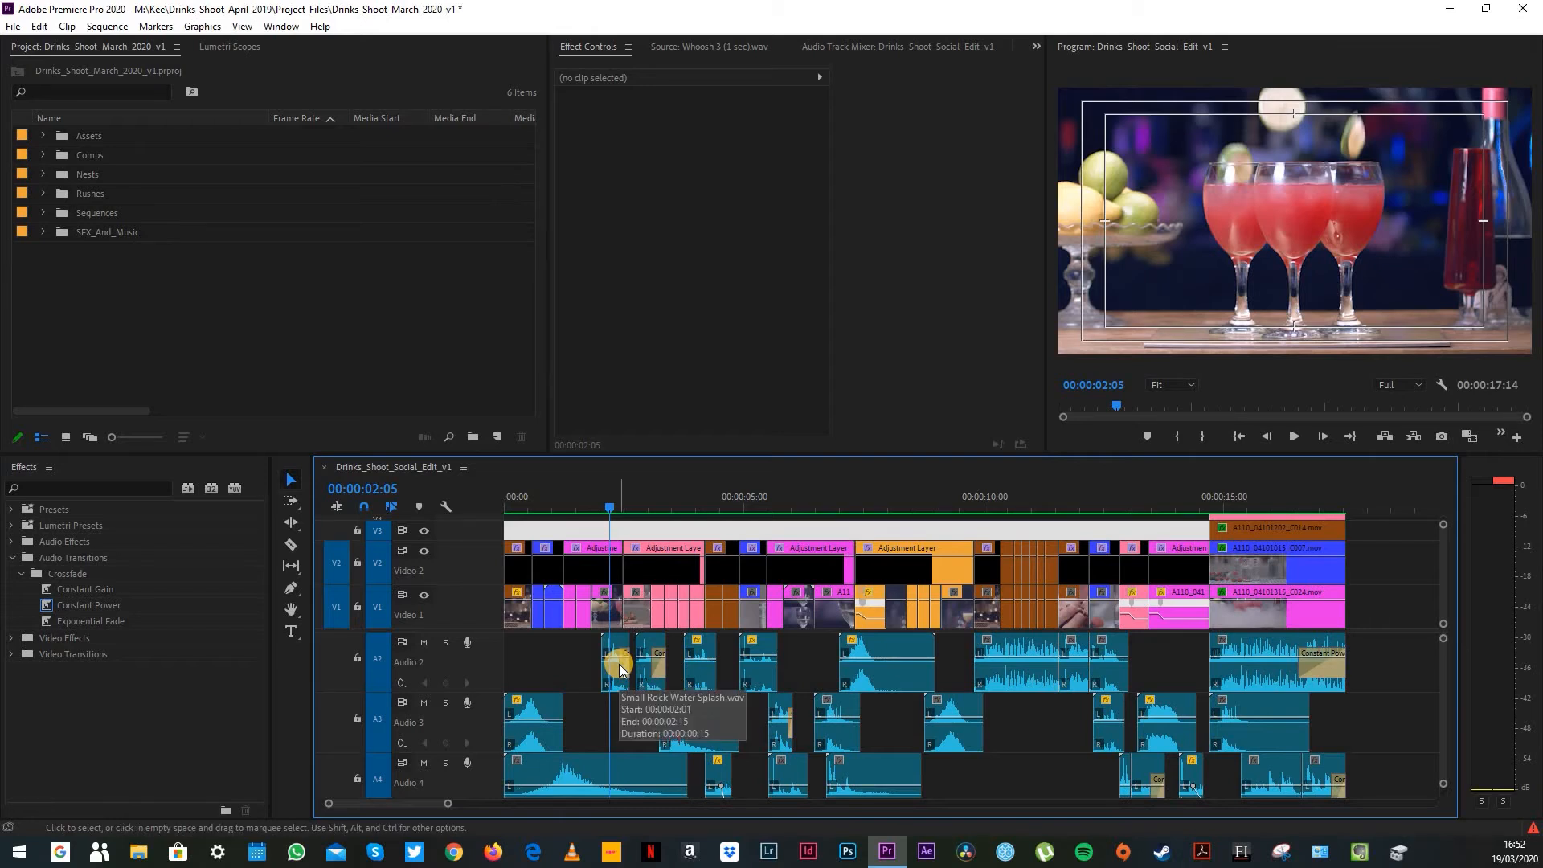
{"action": "left_click", "coordinate": [646, 507]}
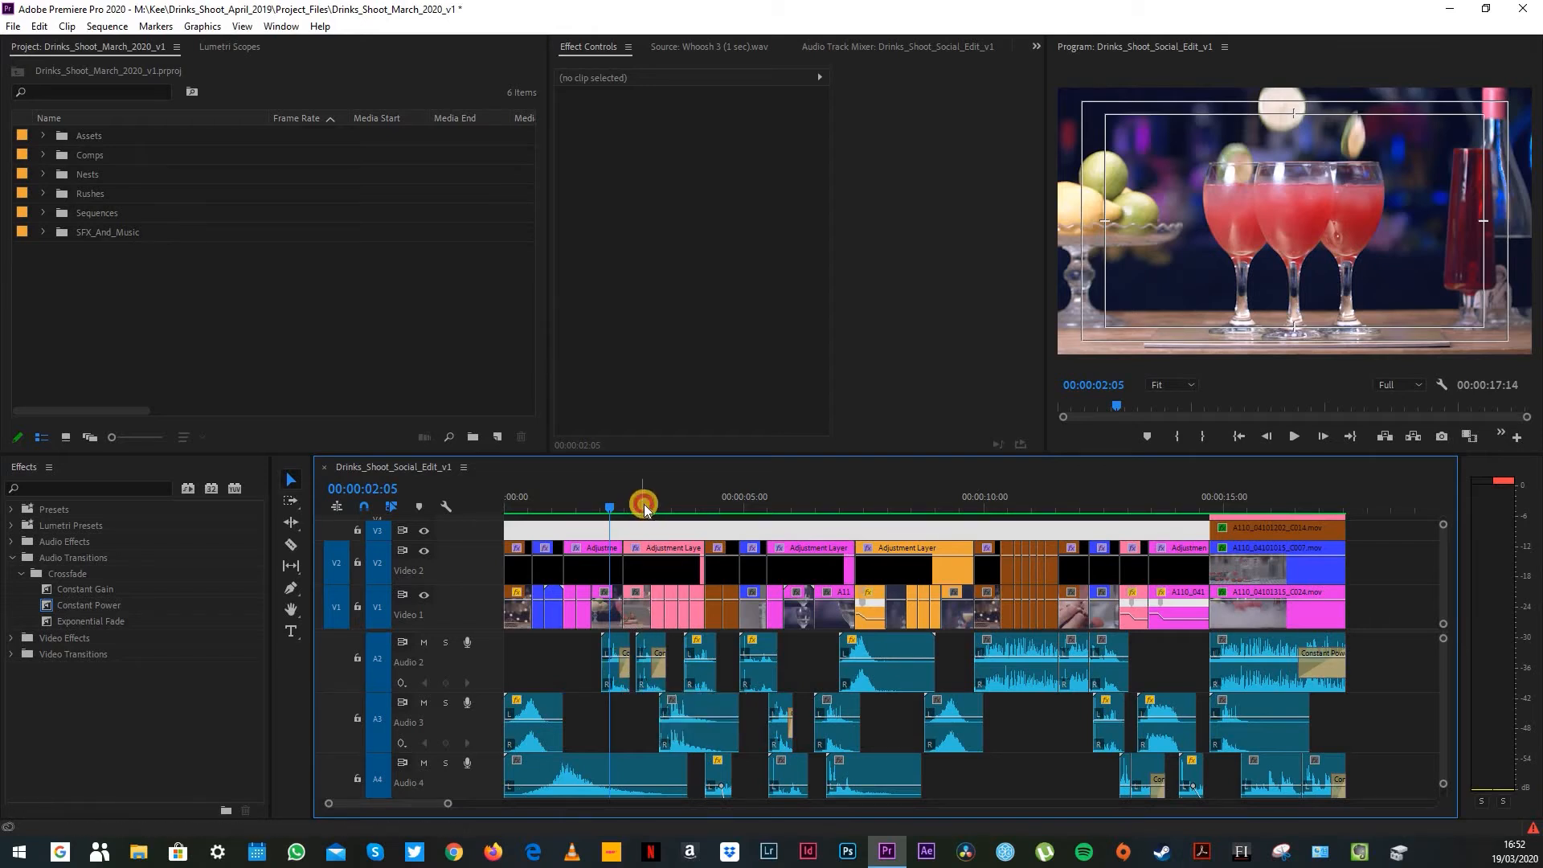
{"action": "left_click_drag", "start_coordinate": [649, 509], "coordinate": [677, 517]}
{"action": "left_click", "coordinate": [678, 733]}
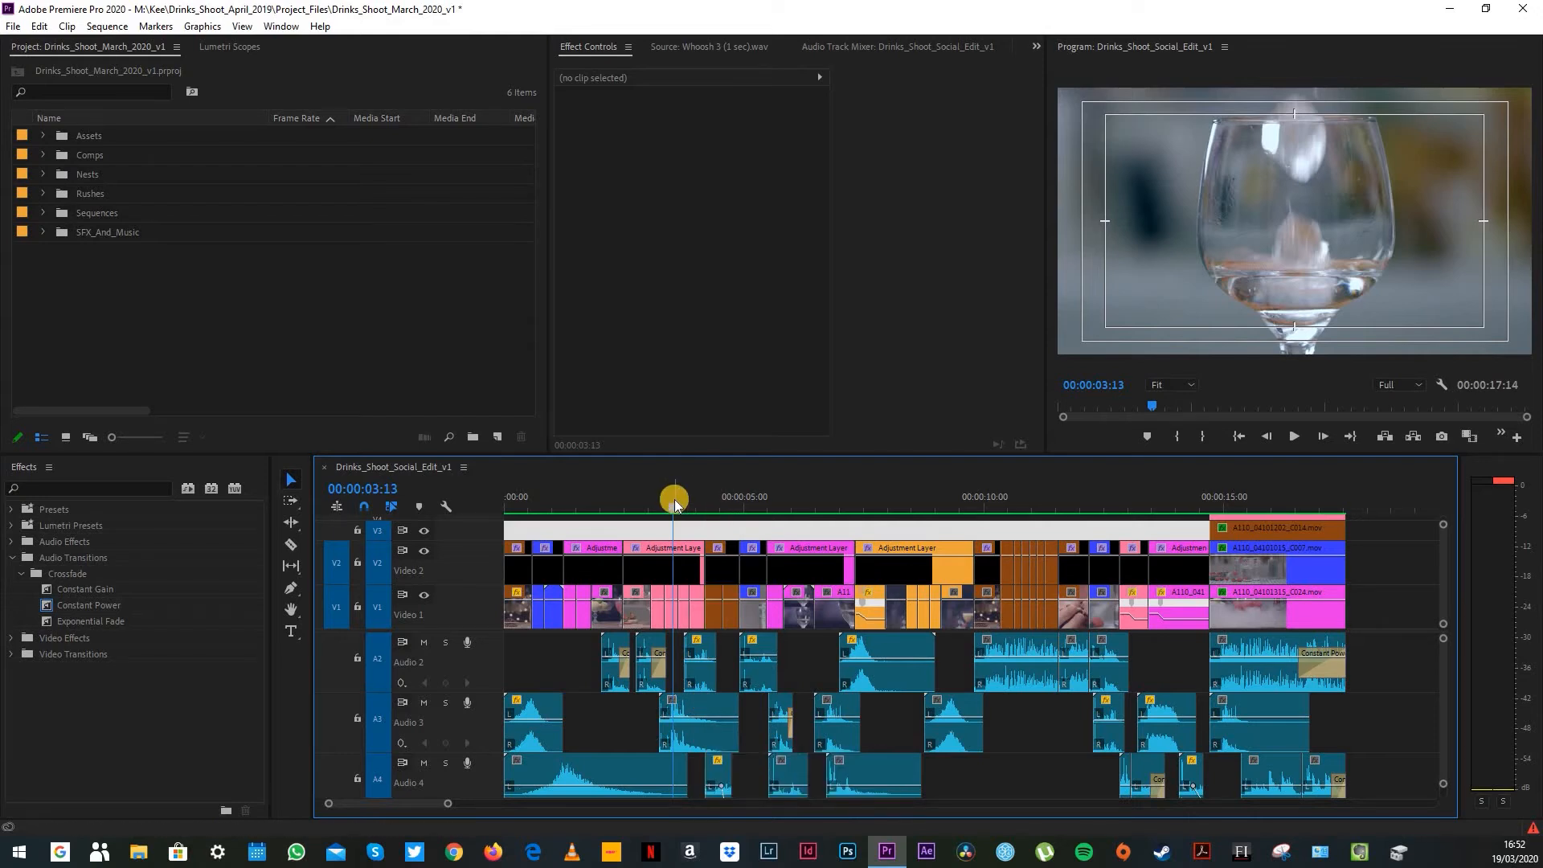
Step: Examine CerealPourMilk_BW.11431.wav under the iced coffee shot at 00:00:04:12 and the sound effects under the raspberry splash at 00:00:05:10
{"action": "left_click_drag", "start_coordinate": [675, 504], "coordinate": [718, 503]}
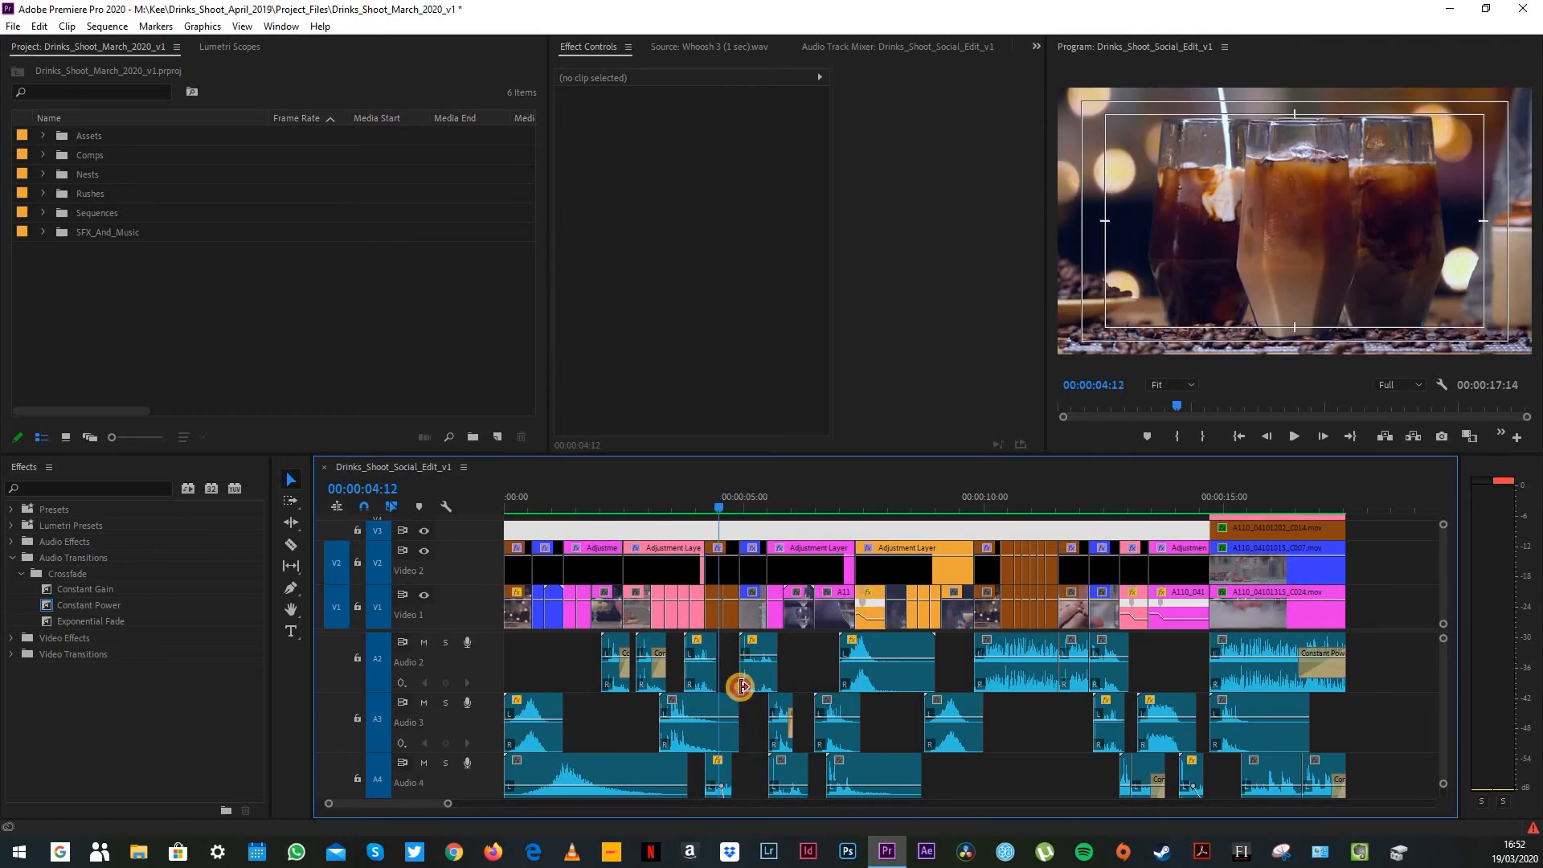
{"action": "scroll", "coordinate": [754, 761], "scroll_direction": "down", "scroll_amount": 1}
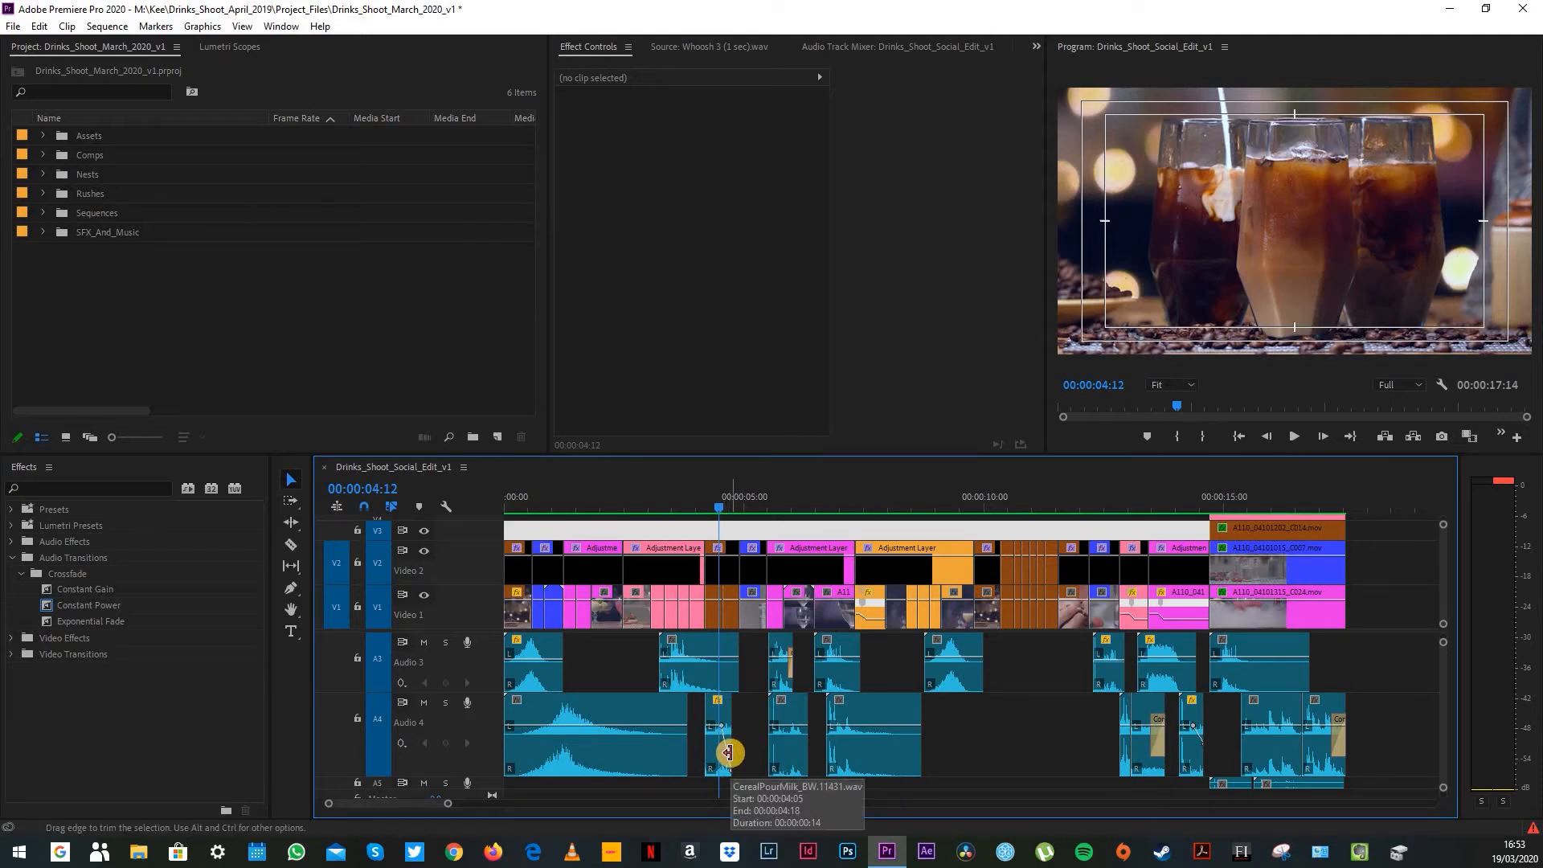
{"action": "left_click", "coordinate": [762, 506]}
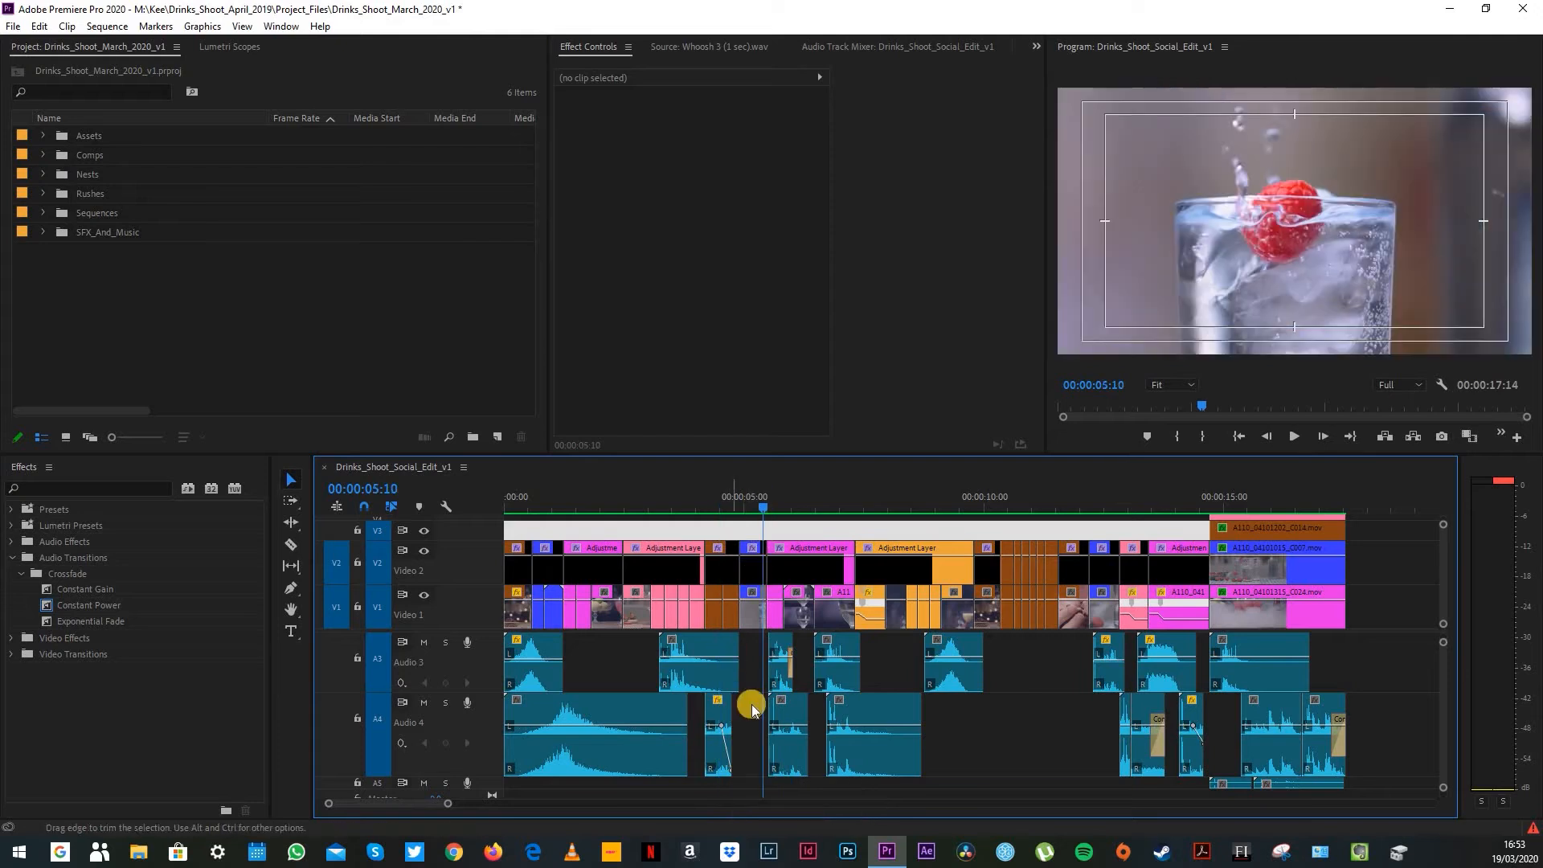
{"action": "scroll", "coordinate": [748, 648], "scroll_direction": "up", "scroll_amount": 1}
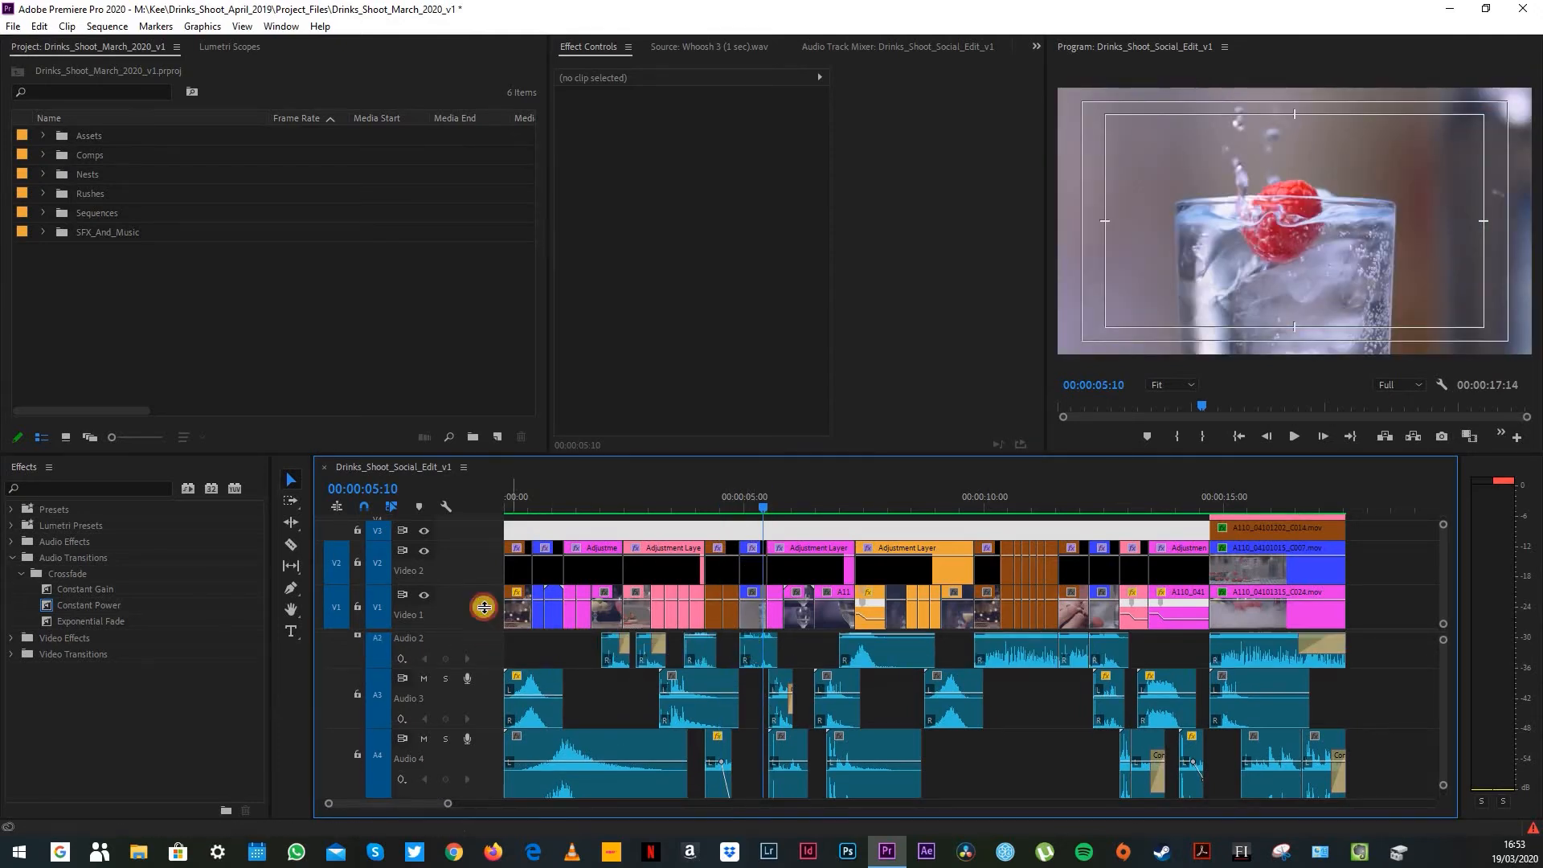
{"action": "scroll", "coordinate": [754, 647], "scroll_direction": "down", "scroll_amount": 1}
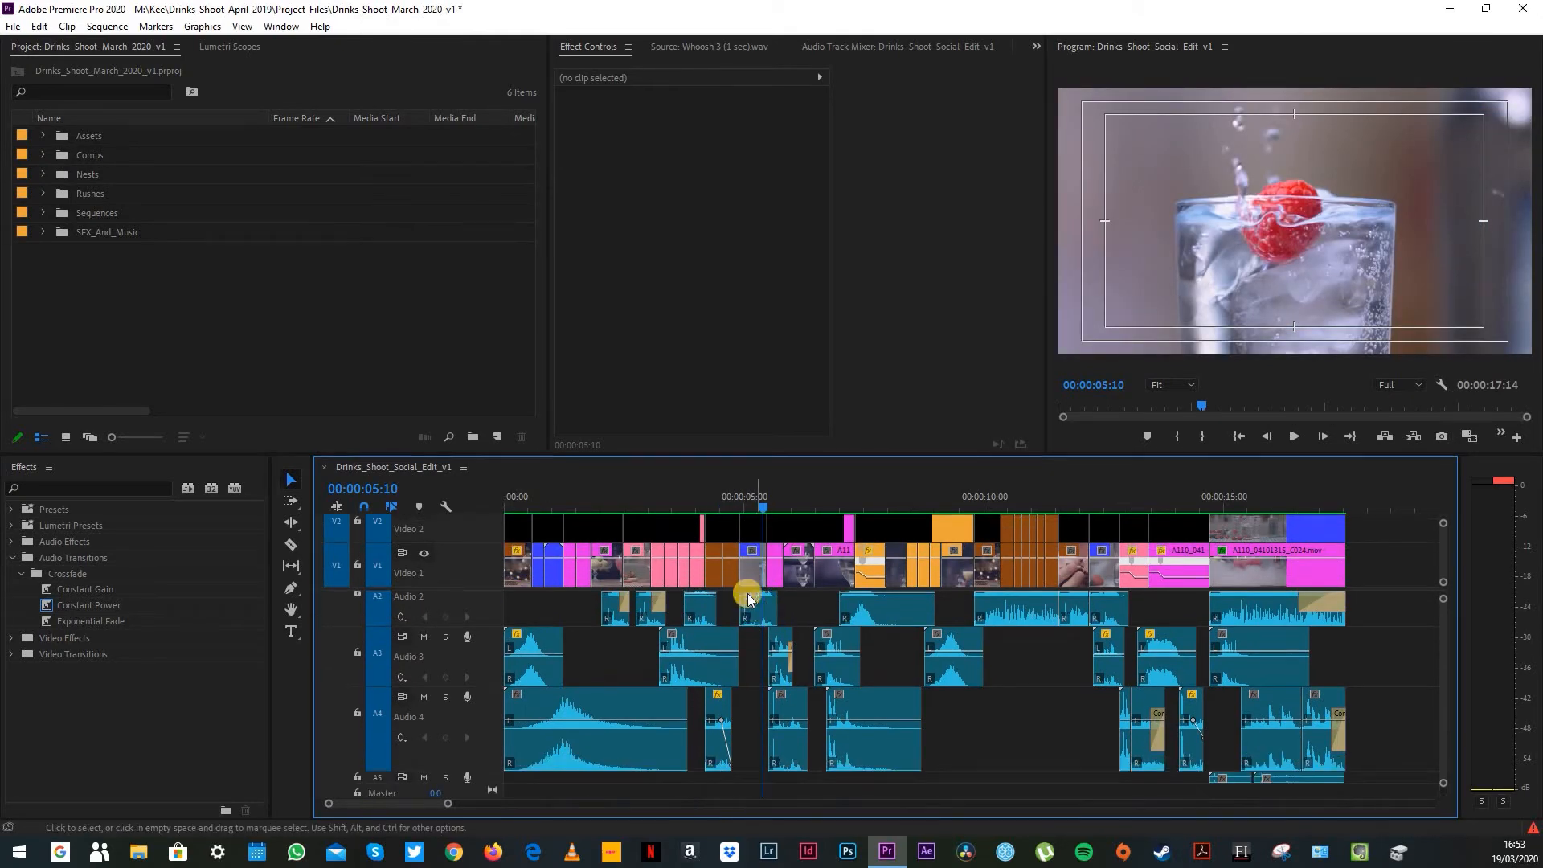
Step: Examine the sound effects layered under the wine glass and split-screen shots from 00:00:05:20 to 00:00:06:21
{"action": "left_click", "coordinate": [781, 497]}
{"action": "left_click_drag", "start_coordinate": [781, 497], "coordinate": [785, 506]}
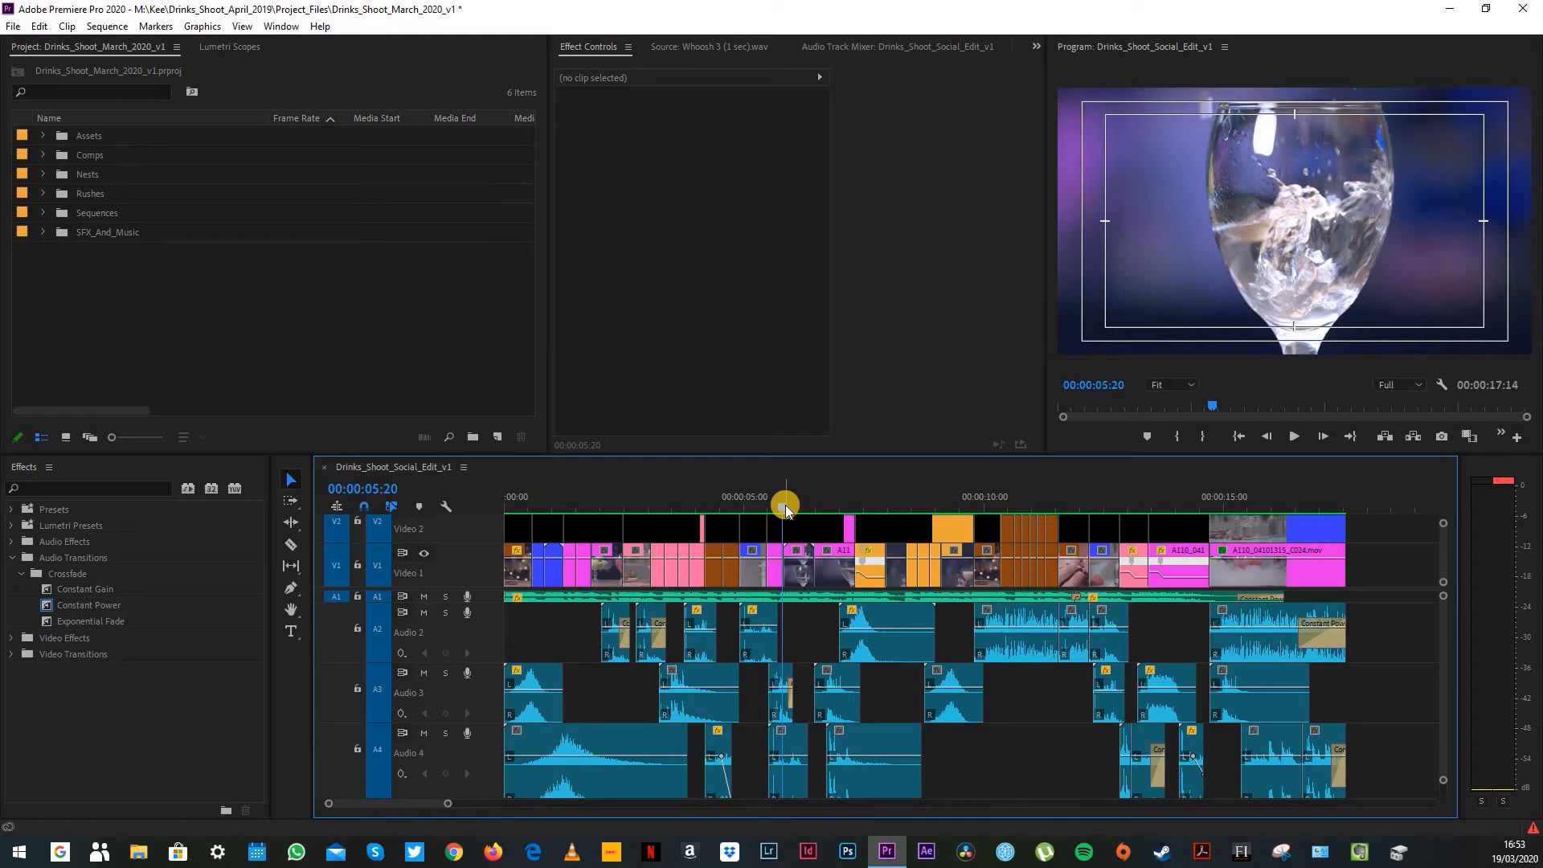
{"action": "left_click_drag", "start_coordinate": [789, 501], "coordinate": [797, 499]}
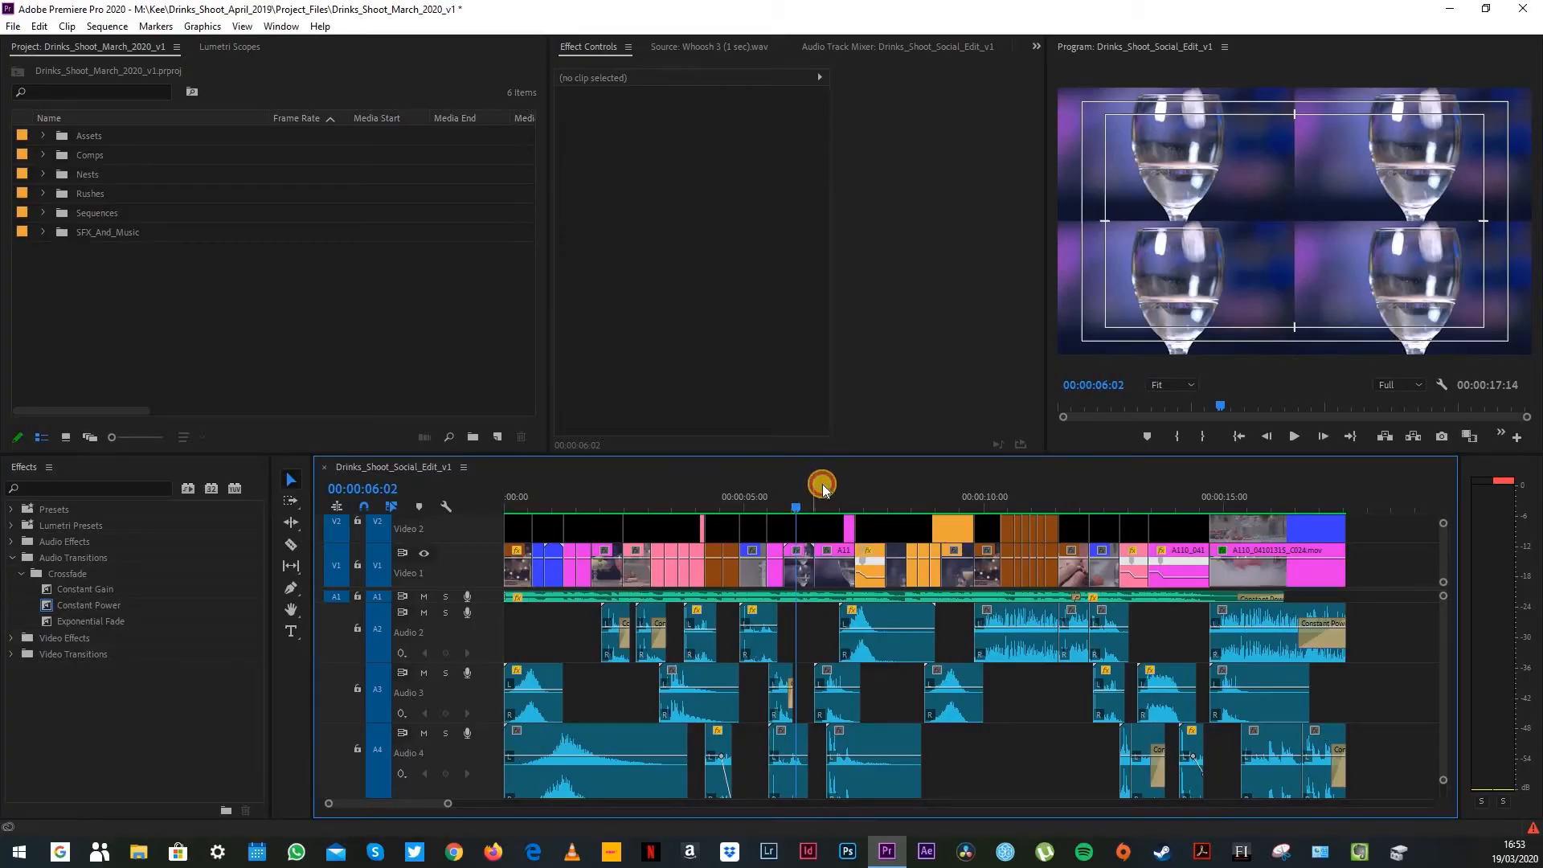
{"action": "left_click_drag", "start_coordinate": [823, 488], "coordinate": [834, 493]}
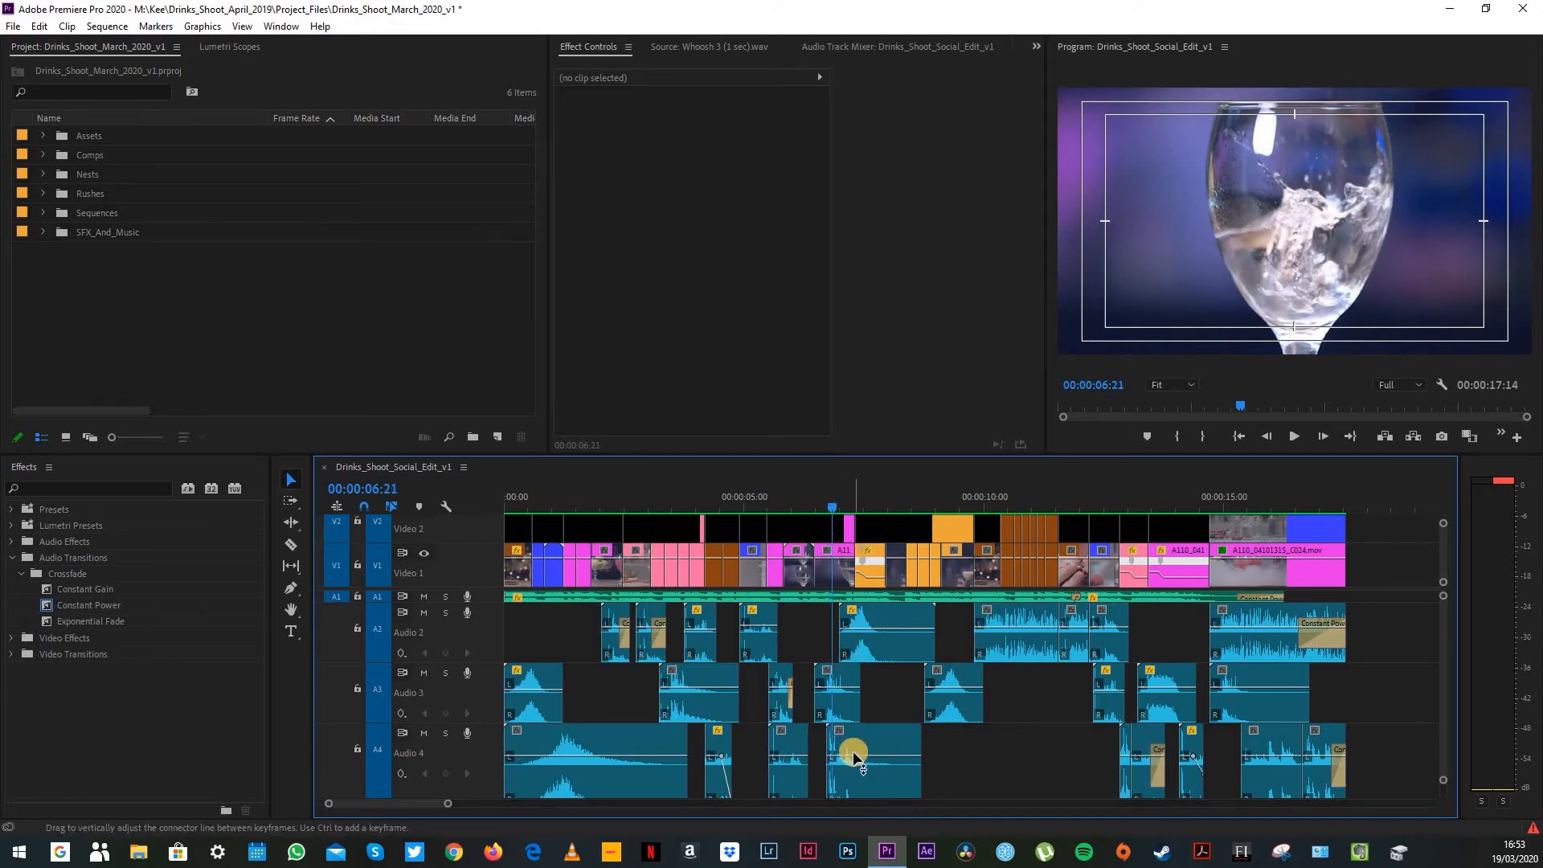
Step: Examine the sound effects under the falling fruit shot at 00:00:09:07 and Mountain Audio - Coffee Beans Pouring.wav under the coffee shots at 00:00:10:24
{"action": "left_click_drag", "start_coordinate": [868, 492], "coordinate": [953, 500]}
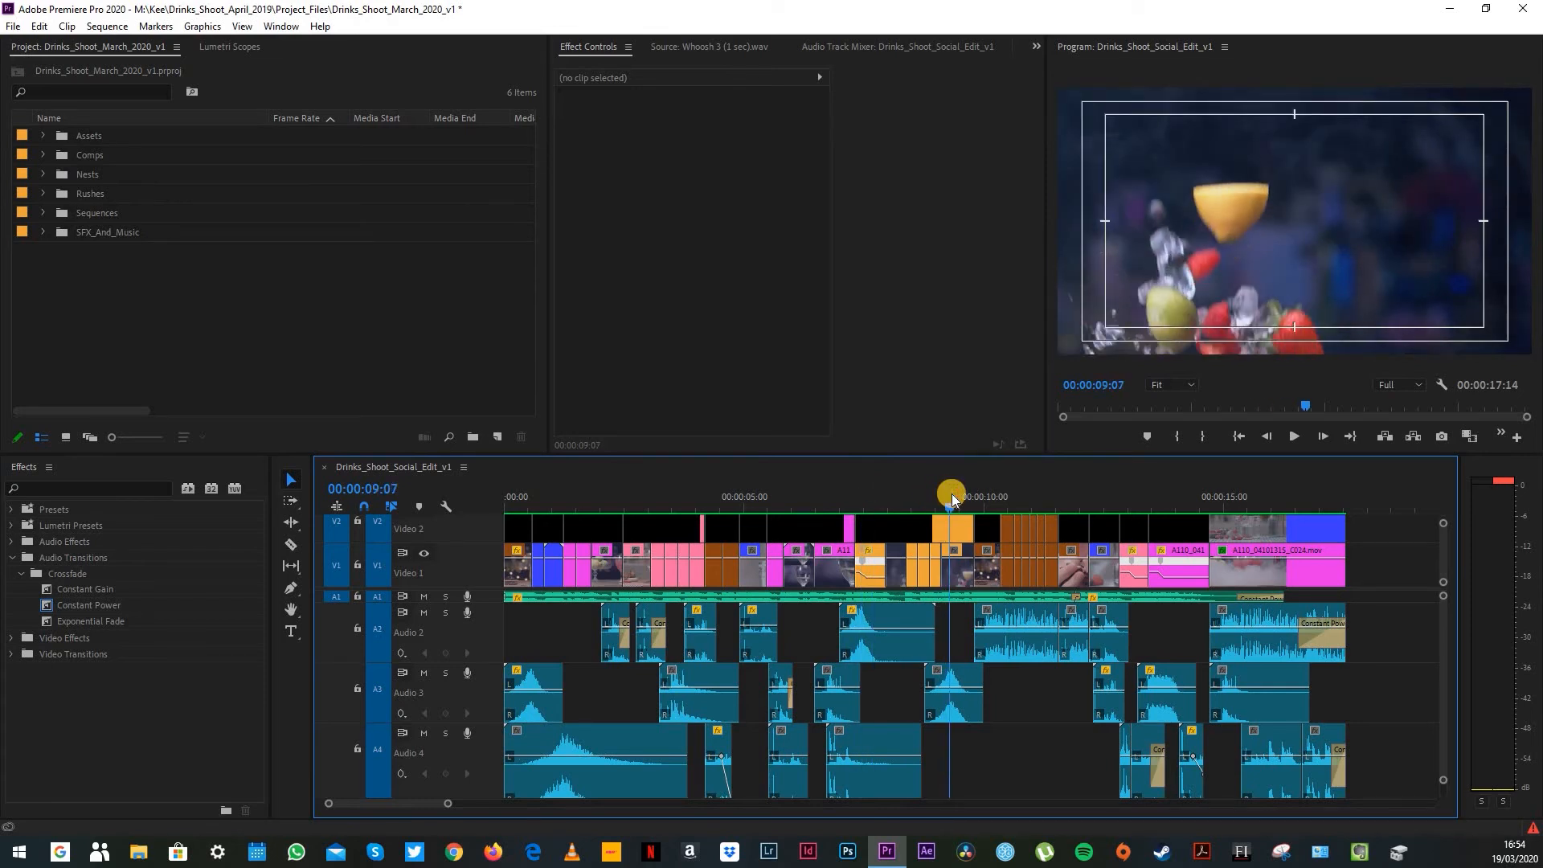
{"action": "left_click_drag", "start_coordinate": [990, 492], "coordinate": [1036, 512]}
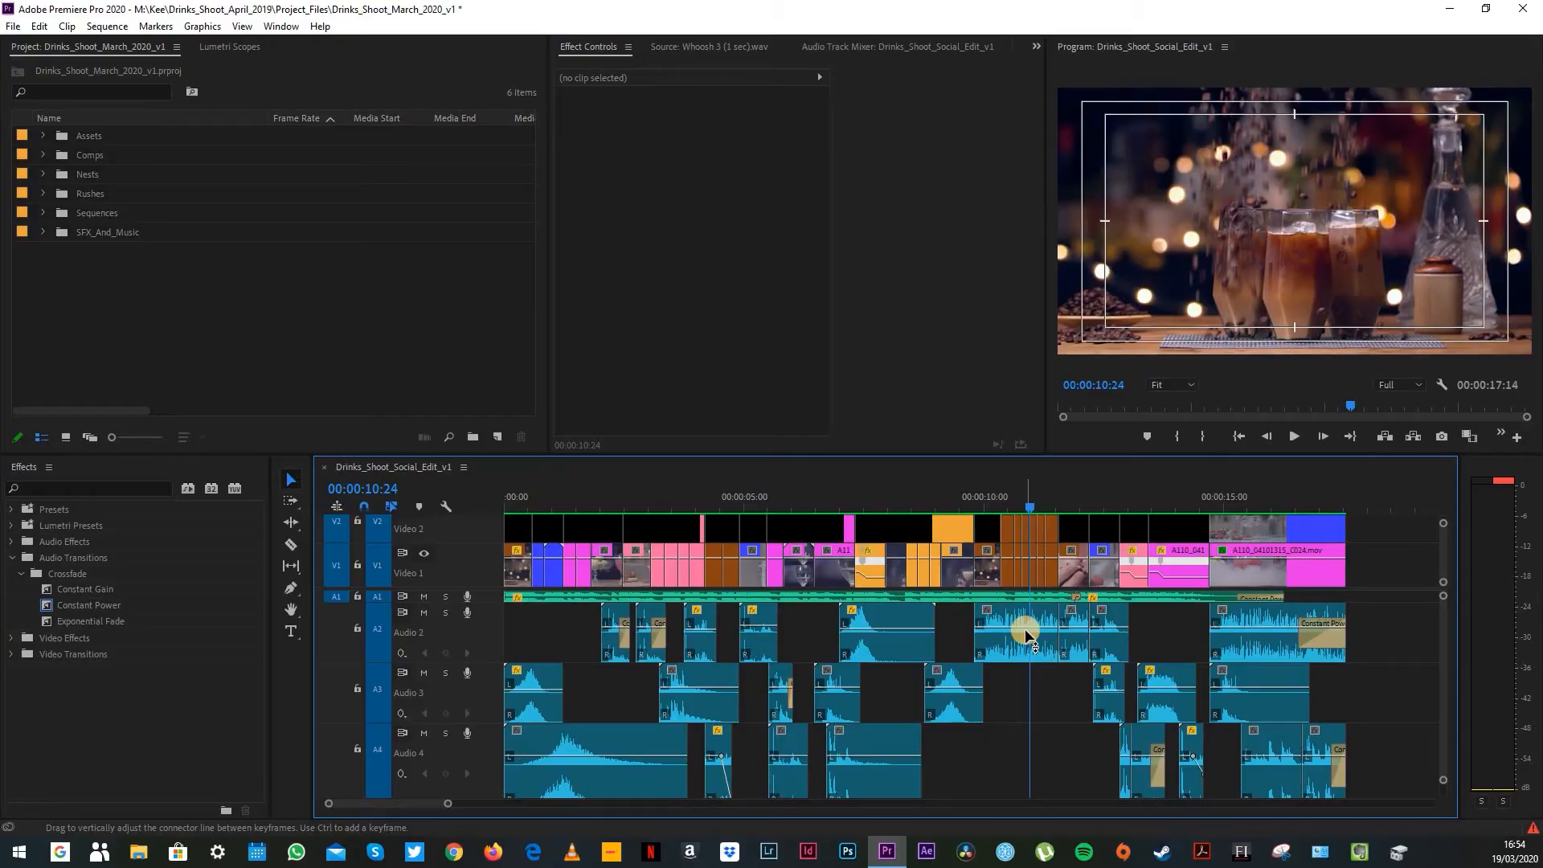
{"action": "left_click", "coordinate": [1049, 538]}
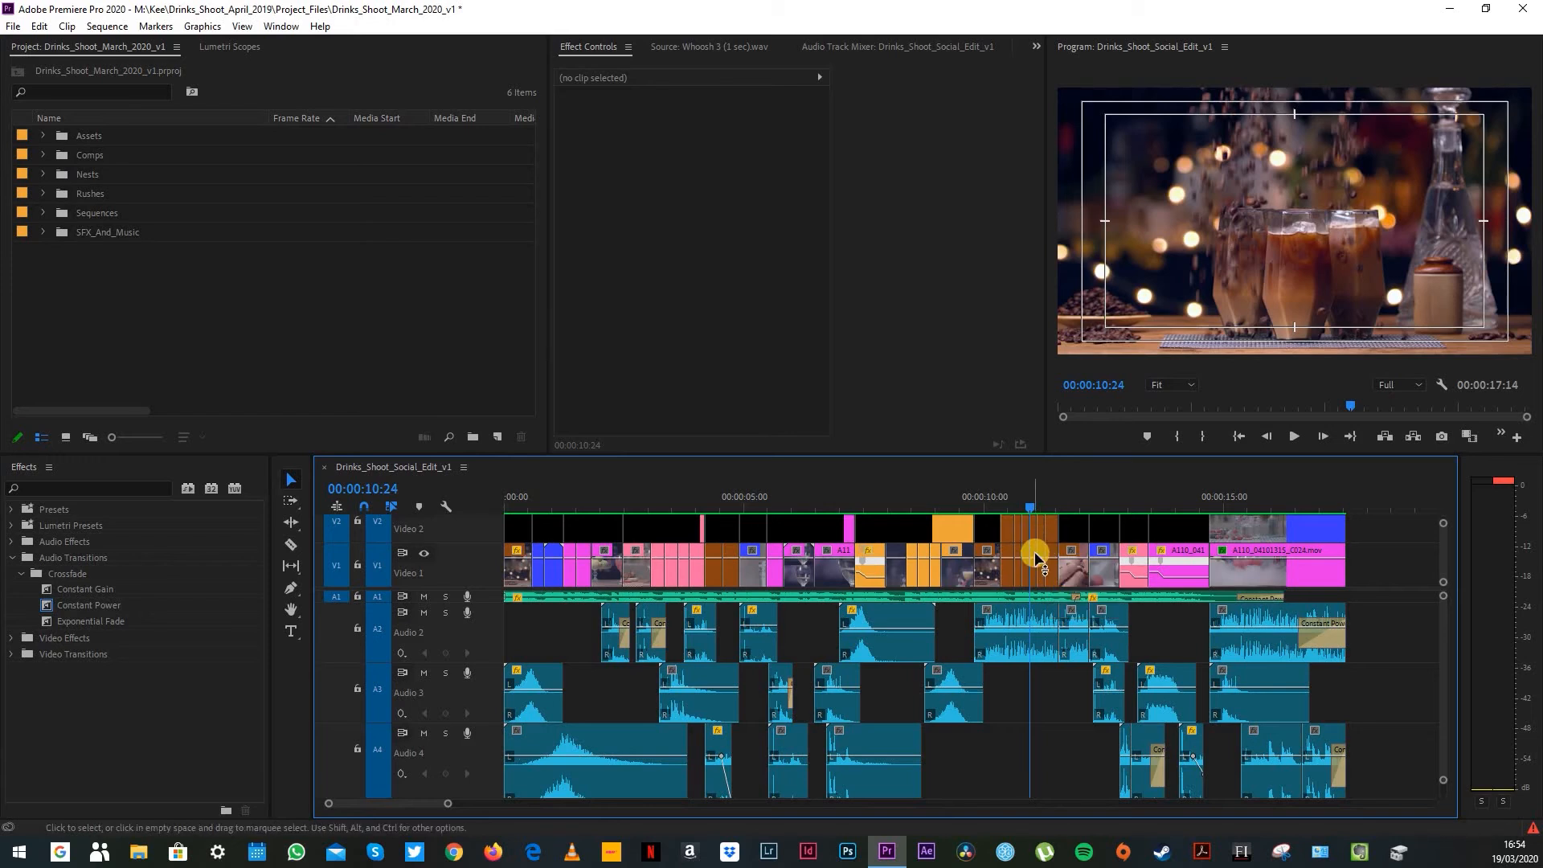
{"action": "left_click", "coordinate": [1015, 621]}
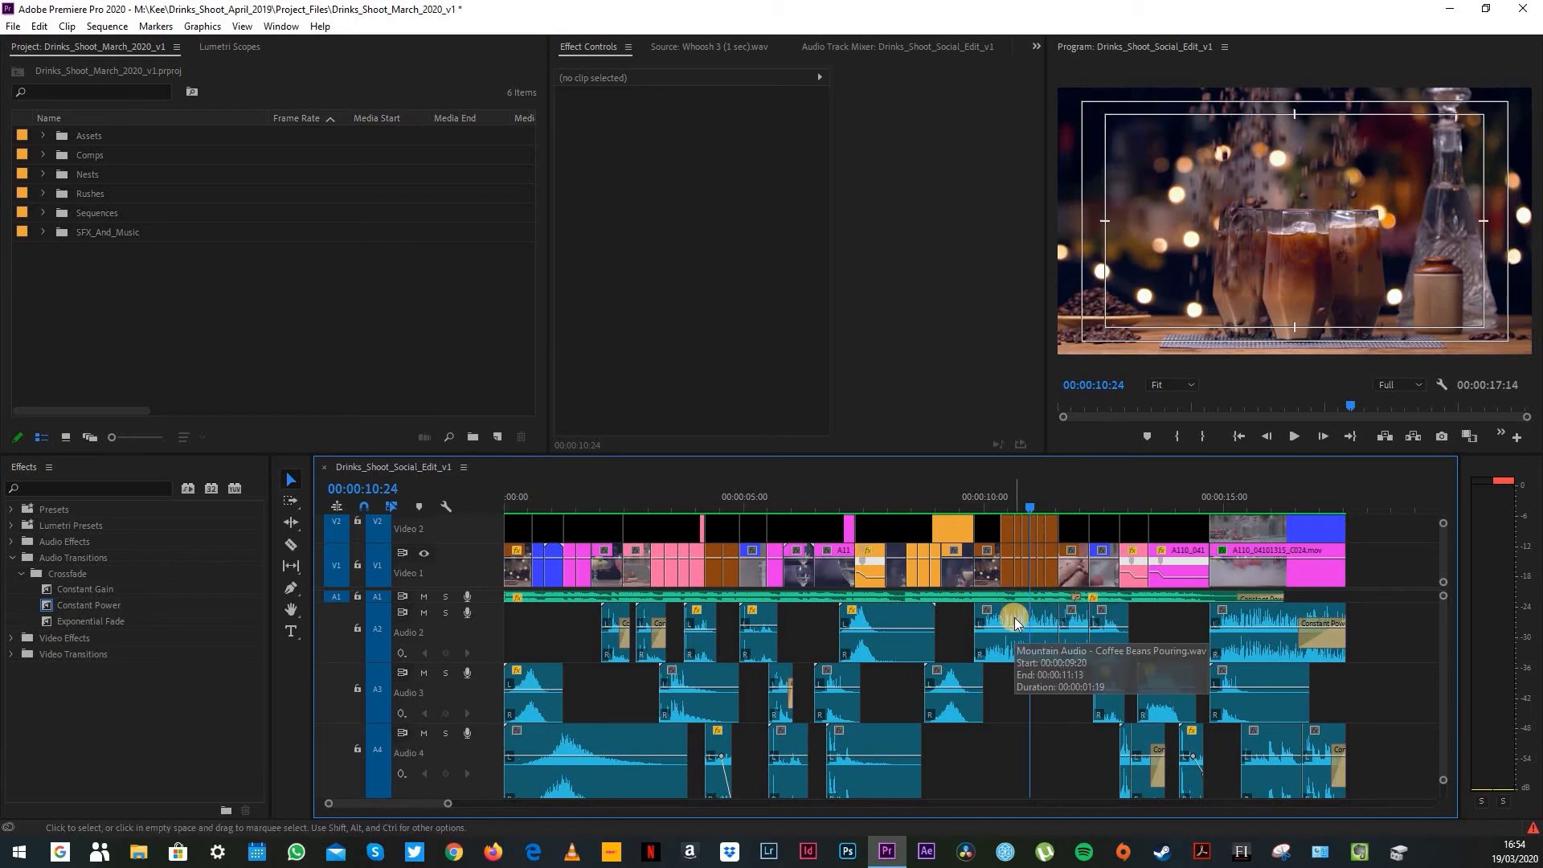
Step: Examine the sound effects under the iced glass shot at 00:00:12:14 and Slide Glass Over Table 01.wav under the red drink shot at 00:00:13:19
{"action": "left_click", "coordinate": [1043, 498]}
{"action": "left_click_drag", "start_coordinate": [1044, 497], "coordinate": [1071, 499]}
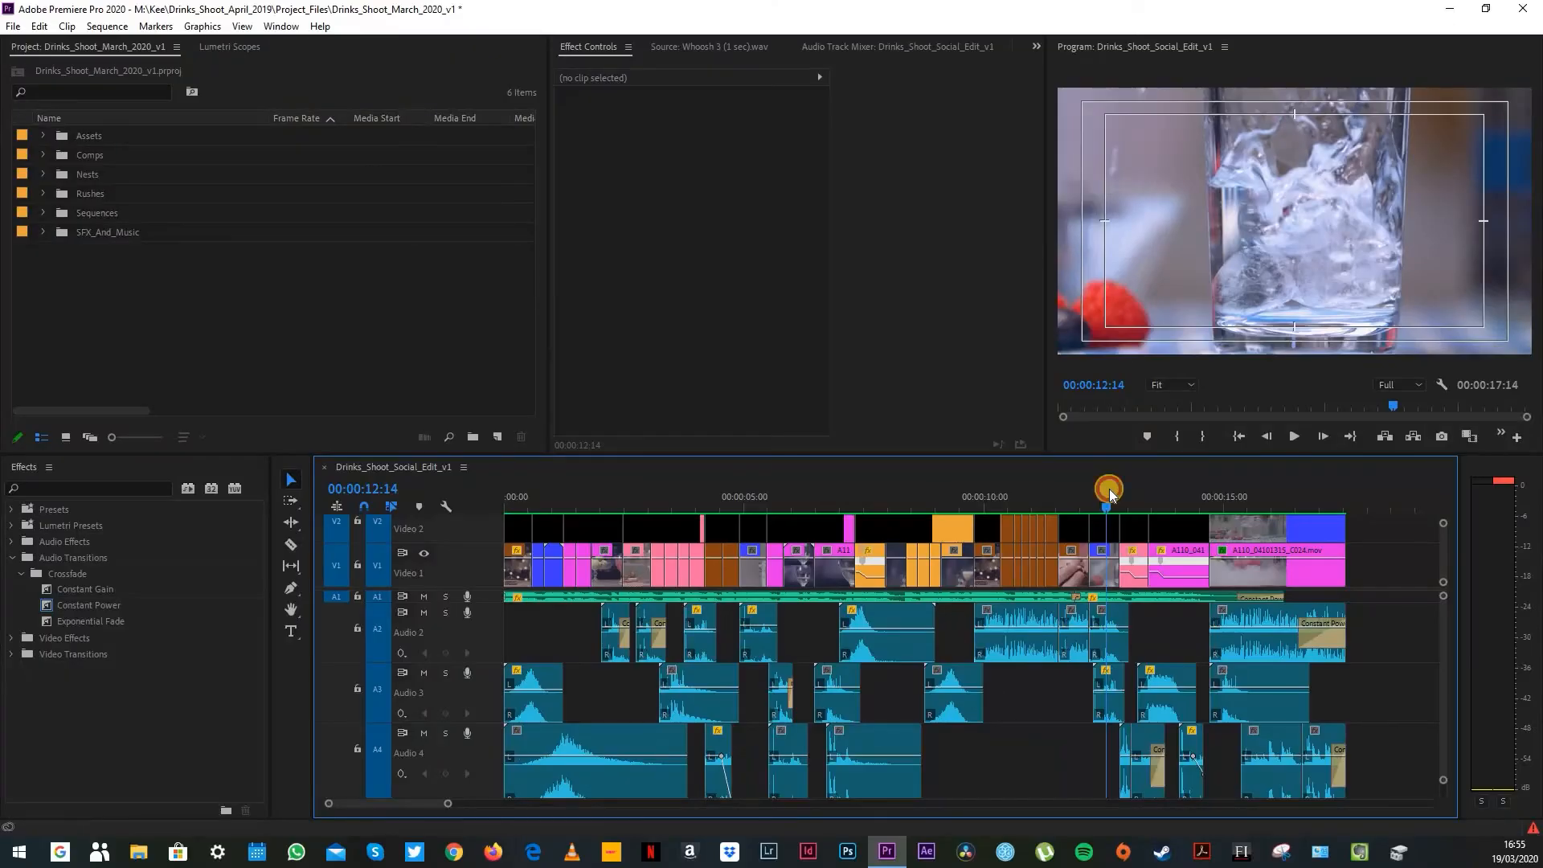
{"action": "left_click_drag", "start_coordinate": [1109, 489], "coordinate": [1136, 497]}
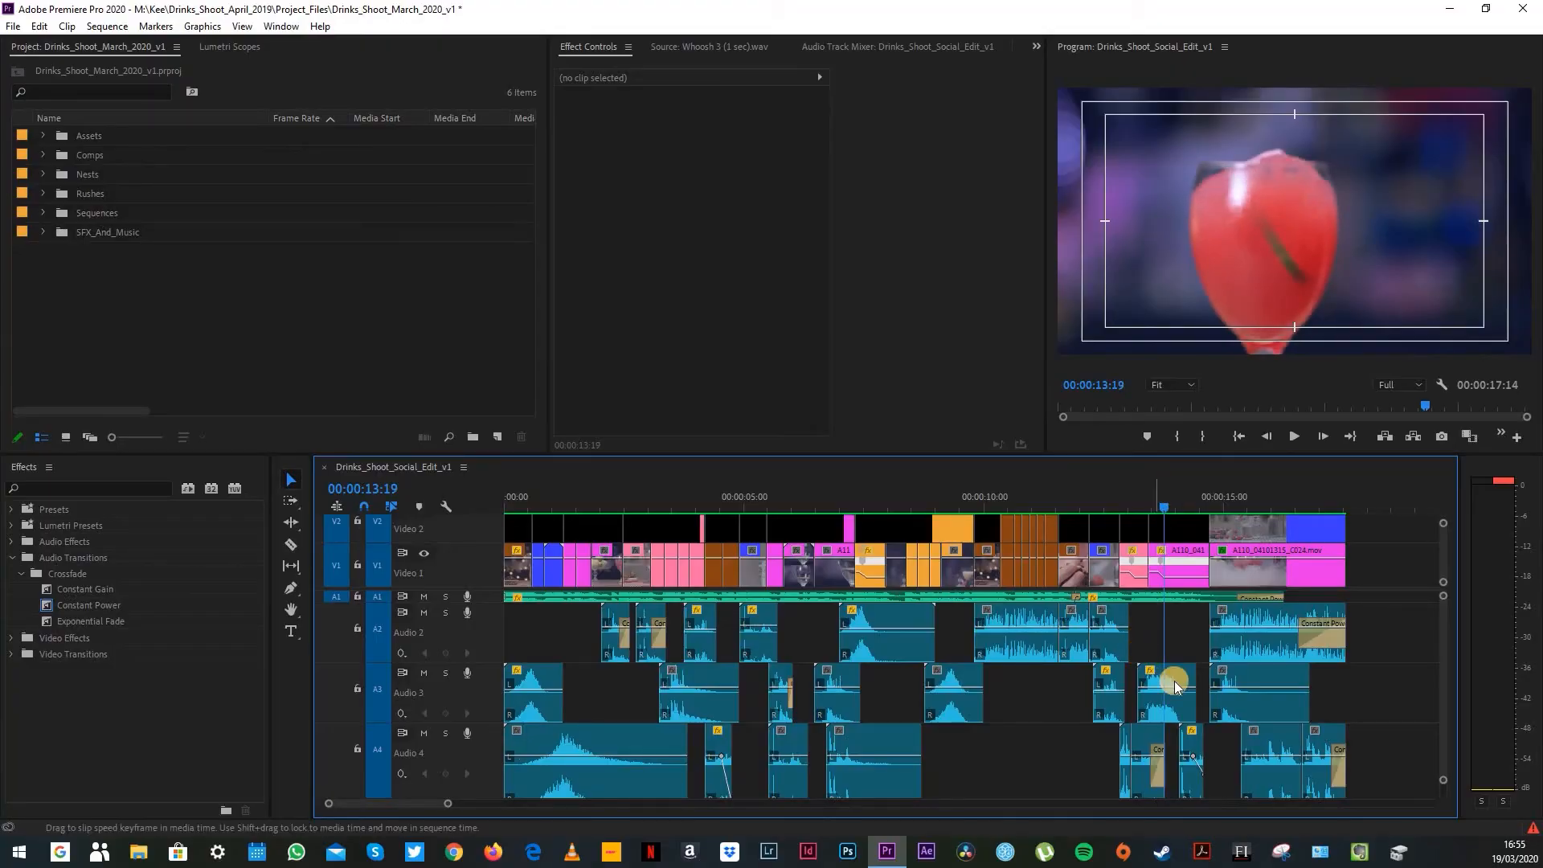
{"action": "left_click", "coordinate": [1176, 685]}
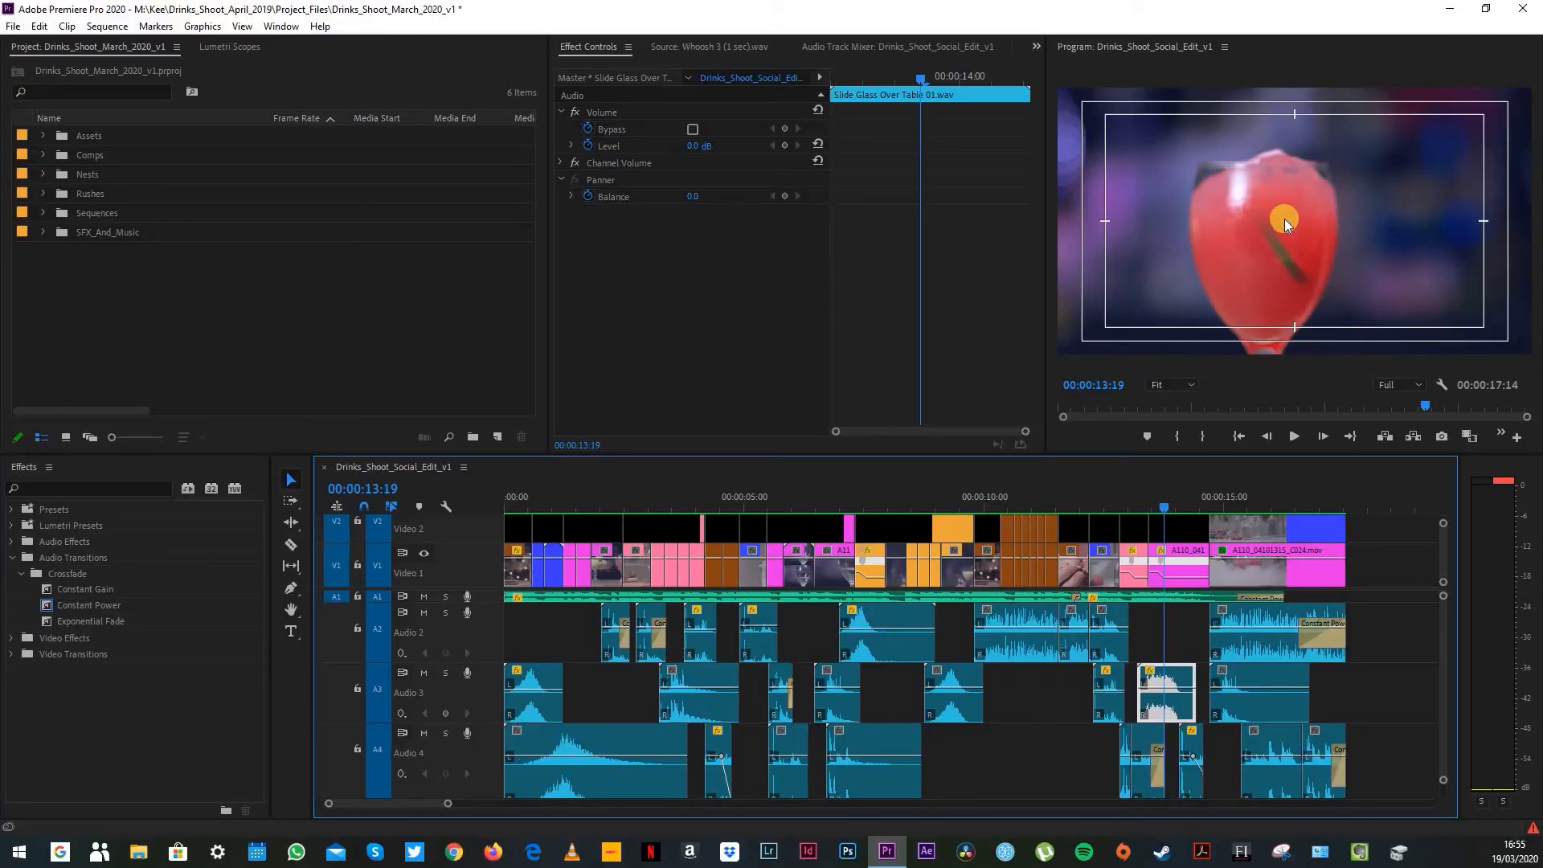
Step: Examine the sound effects layered on A2 to A5 under the four-way split-screen shot at 00:00:15:14
{"action": "left_click", "coordinate": [1251, 496]}
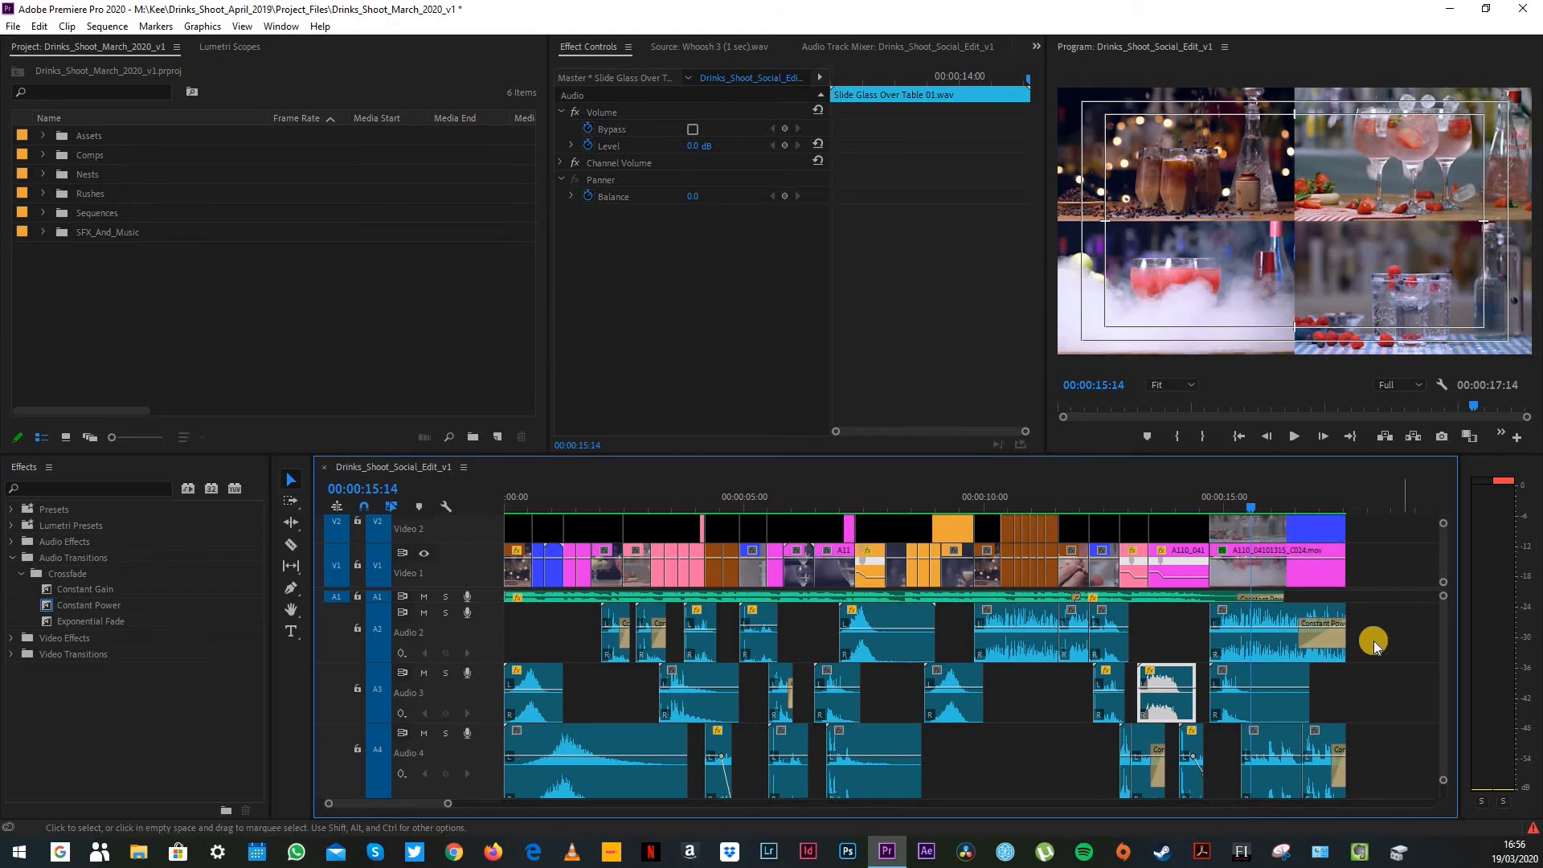
{"action": "scroll", "coordinate": [1394, 687], "scroll_direction": "down", "scroll_amount": 1}
{"action": "scroll", "coordinate": [1394, 687], "scroll_direction": "down", "scroll_amount": 1}
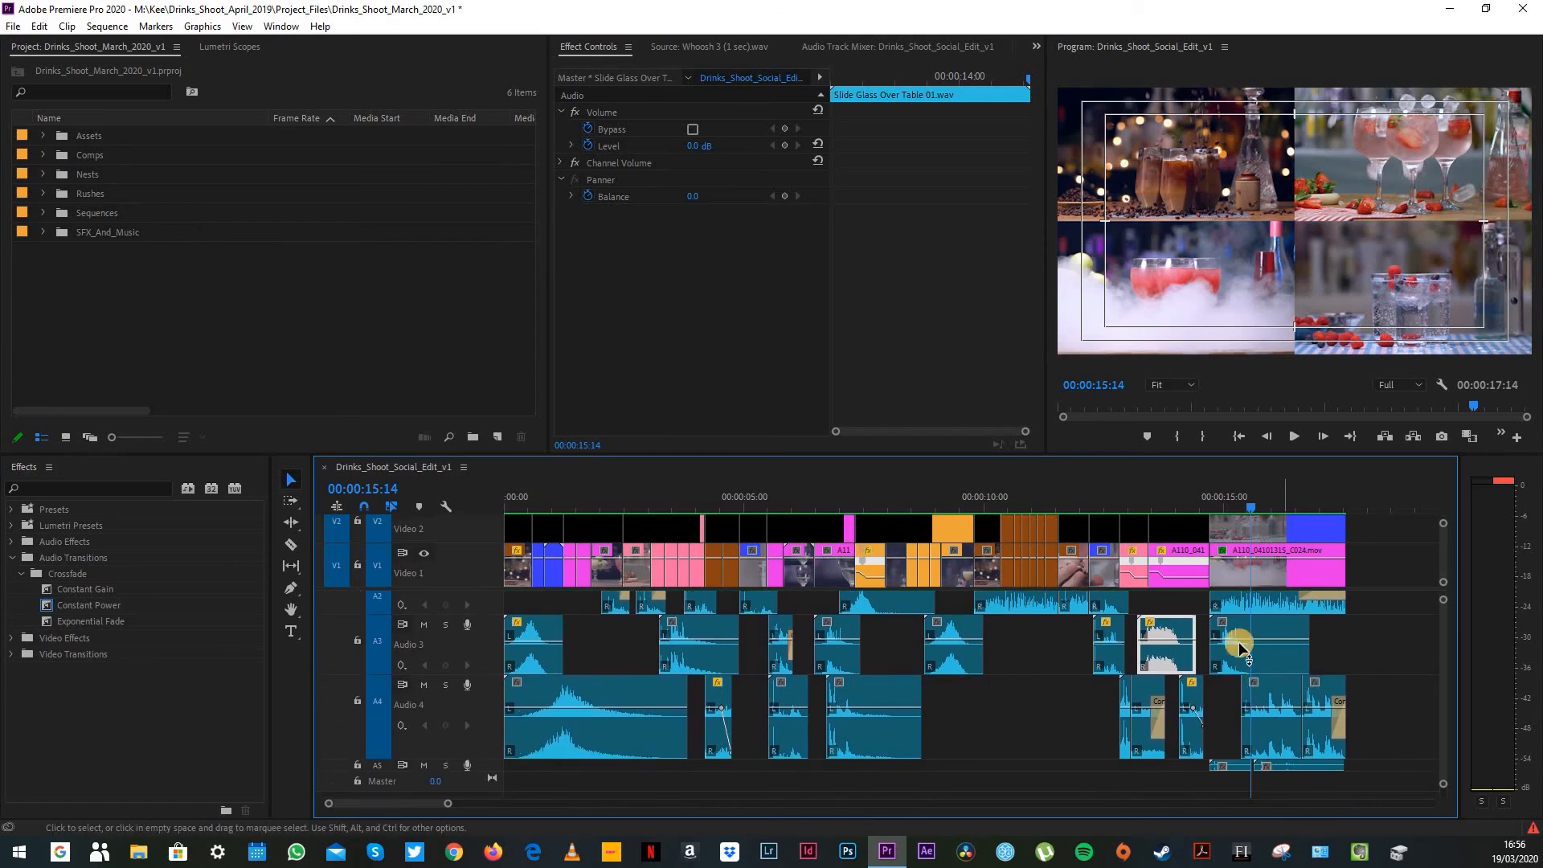